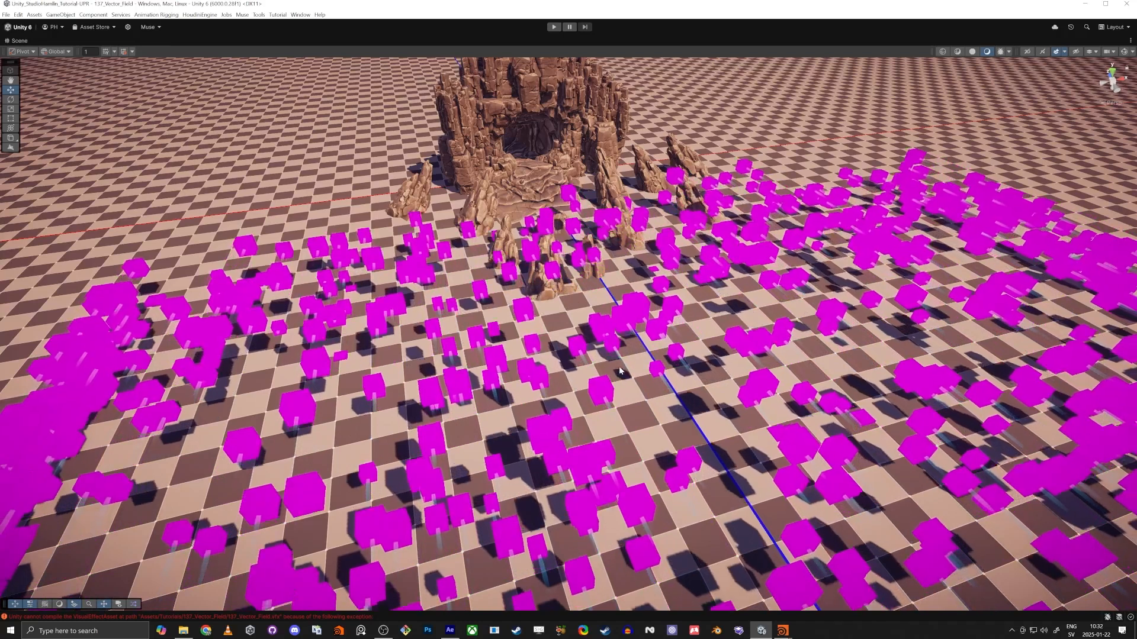
Restore the full editor layout, switch to Houdini and save the scene as 137_Vector_Field.hiplc in the $HIP/ folder.
key("shift+space")
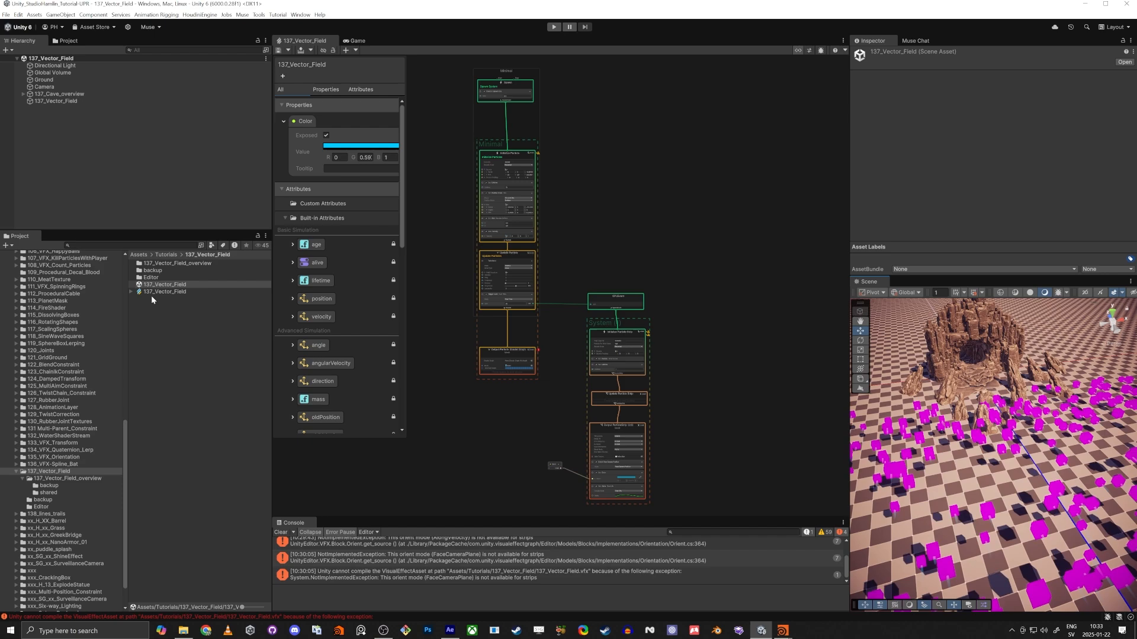
key("alt+Tab")
left_click(738, 251)
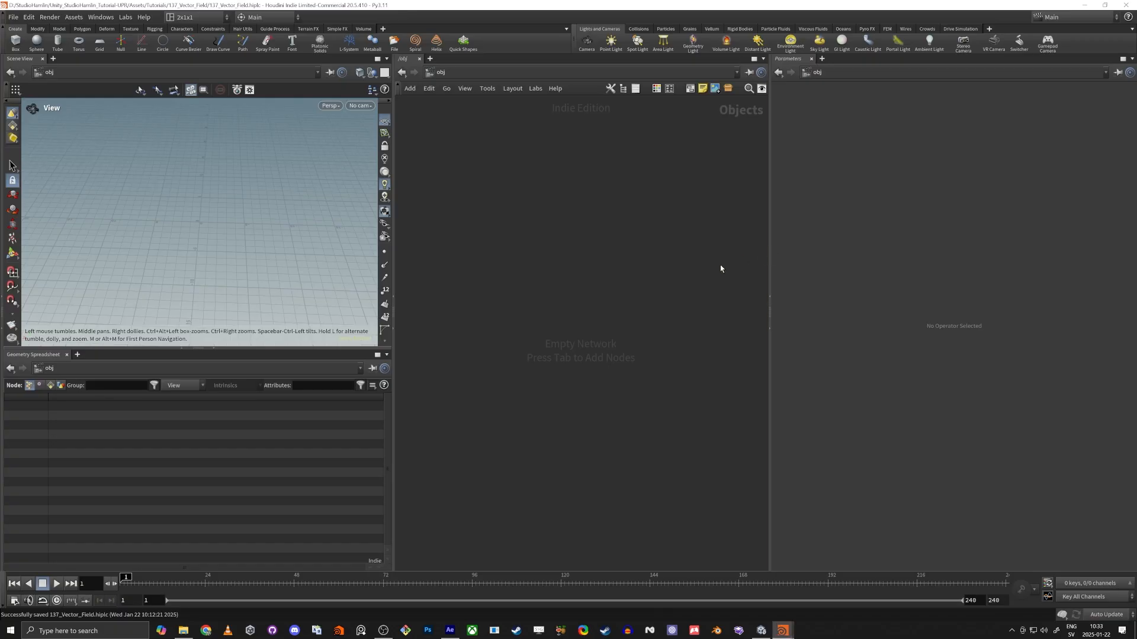
left_click(13, 20)
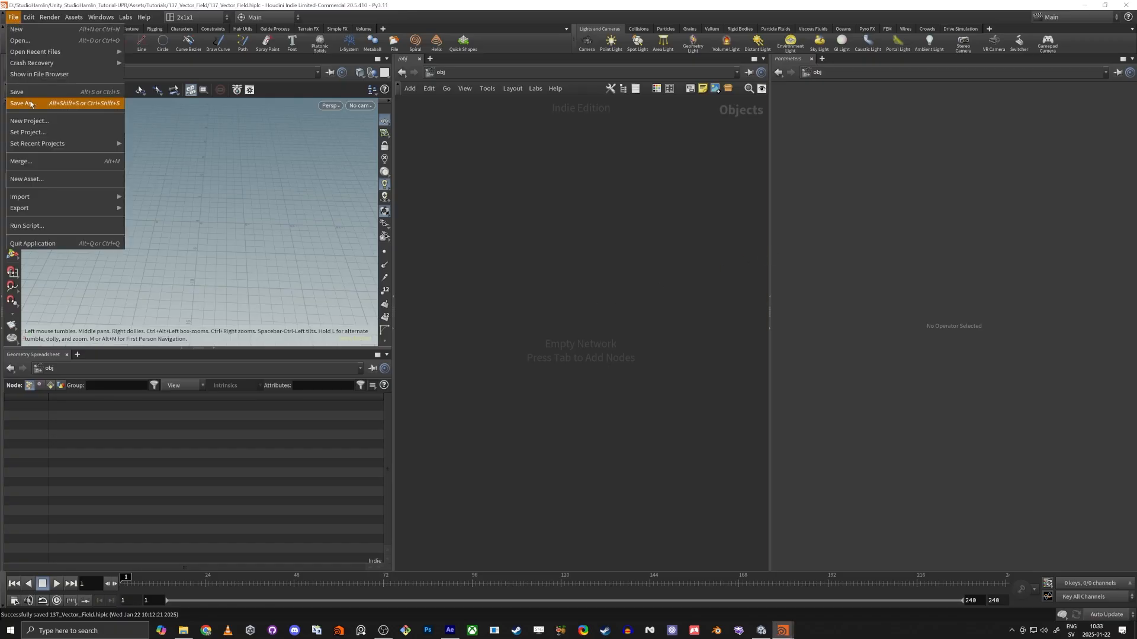
left_click(36, 103)
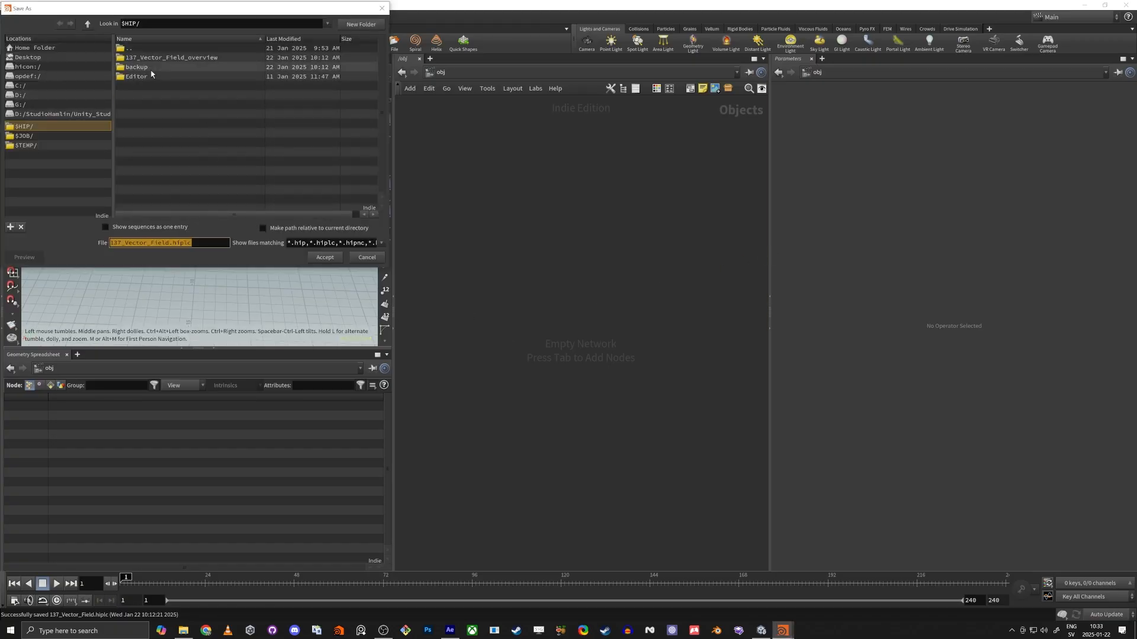
left_click(324, 257)
Switch to Unity and check for the saved Houdini file in the 137_Vector_Field project folder.
key("alt+Tab")
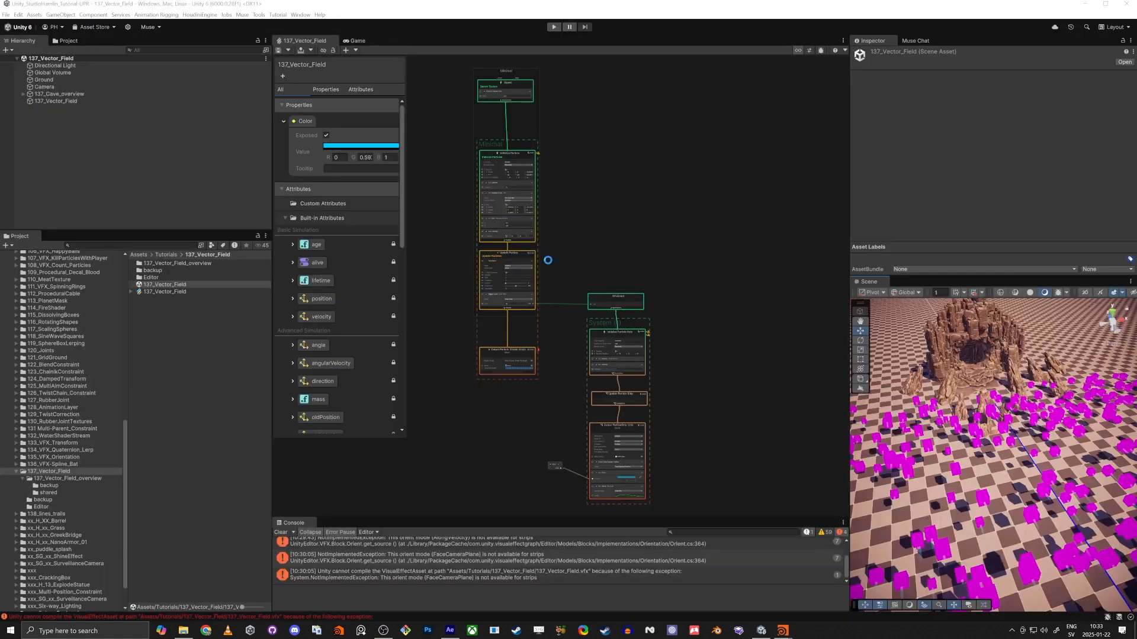
key("alt+Tab")
key("alt+Tab")
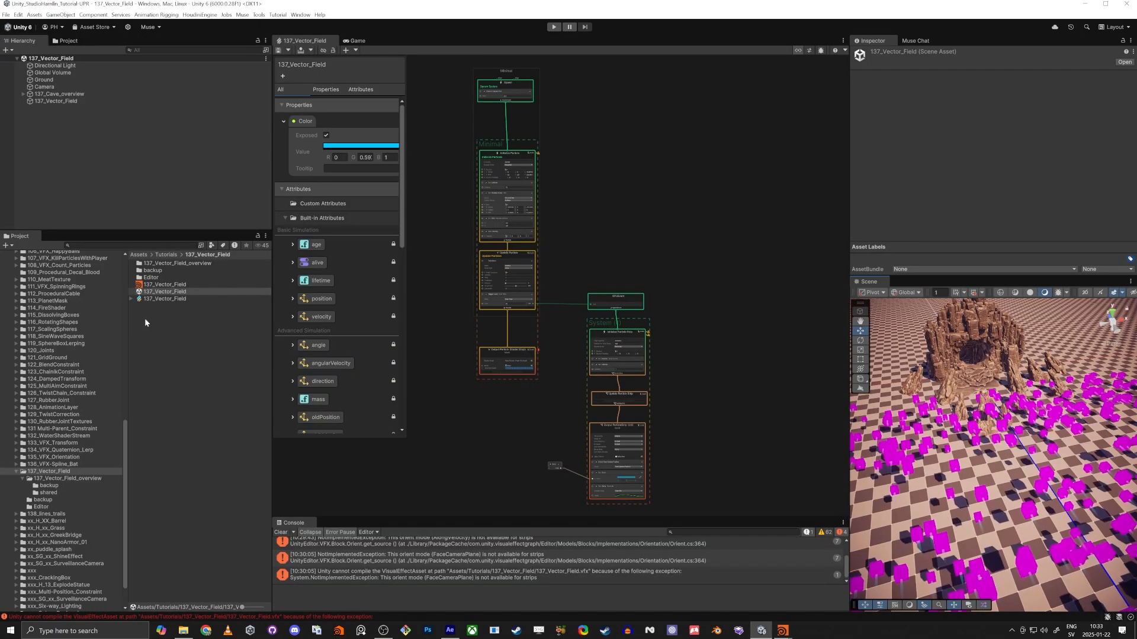
left_click(155, 285)
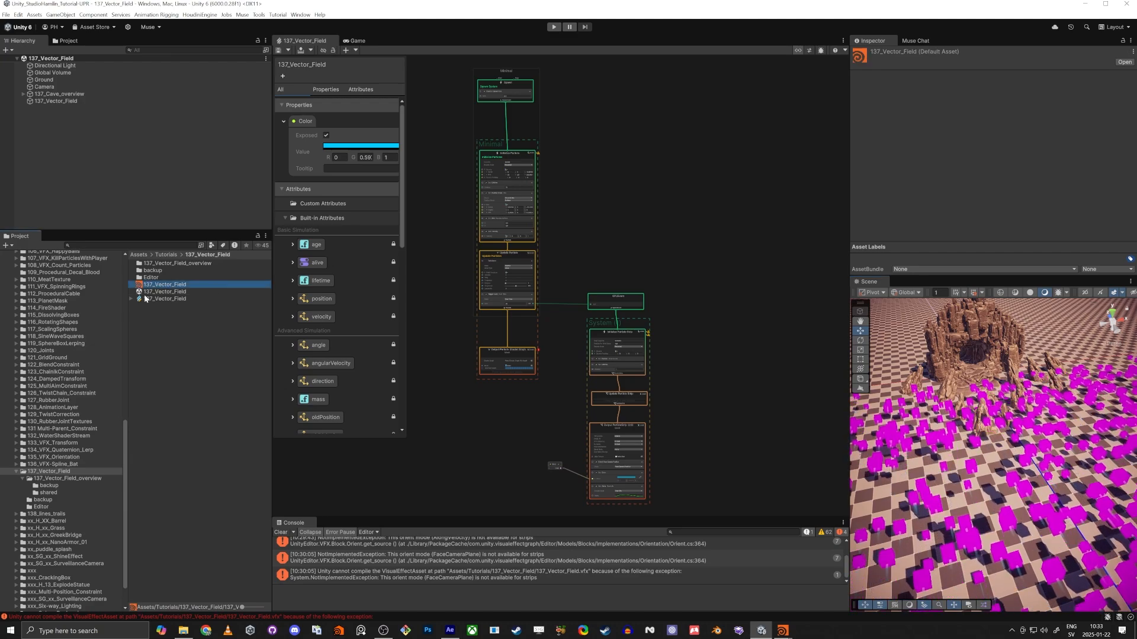
Switch back to Houdini, create a Geometry object in the empty network and go inside it.
key("alt+Tab")
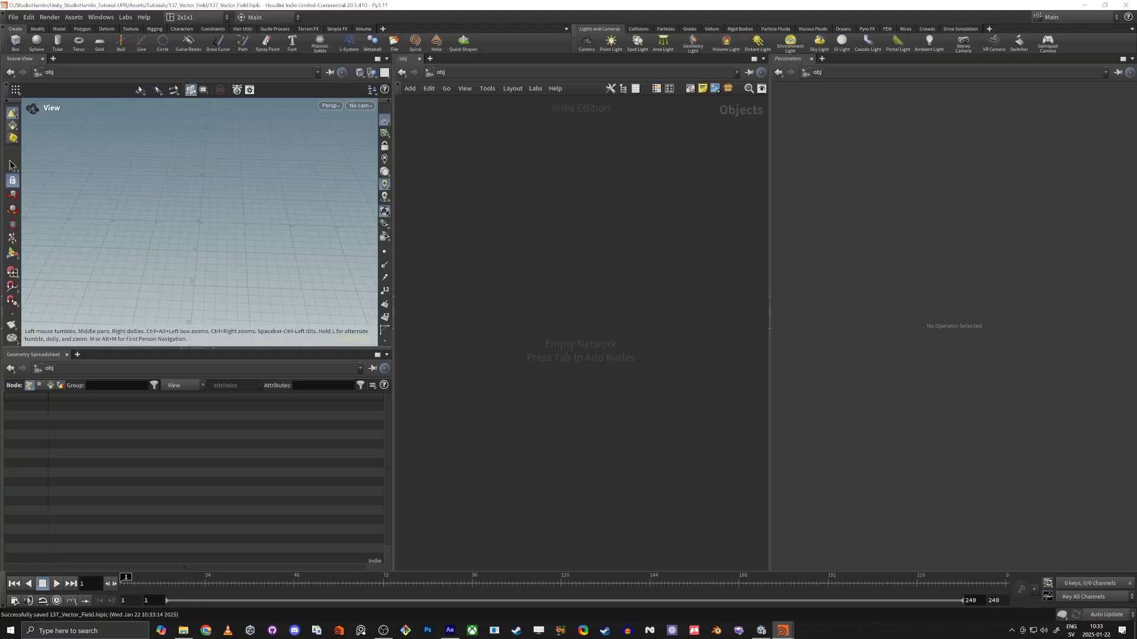
key("Tab")
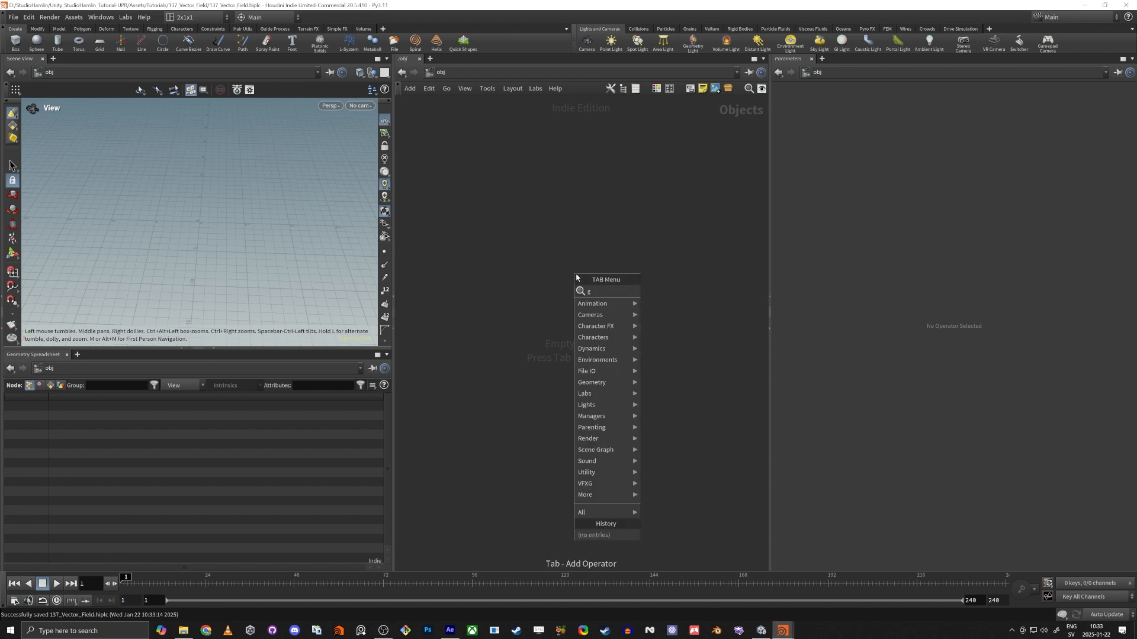
type("g")
key("Return")
left_click(575, 275)
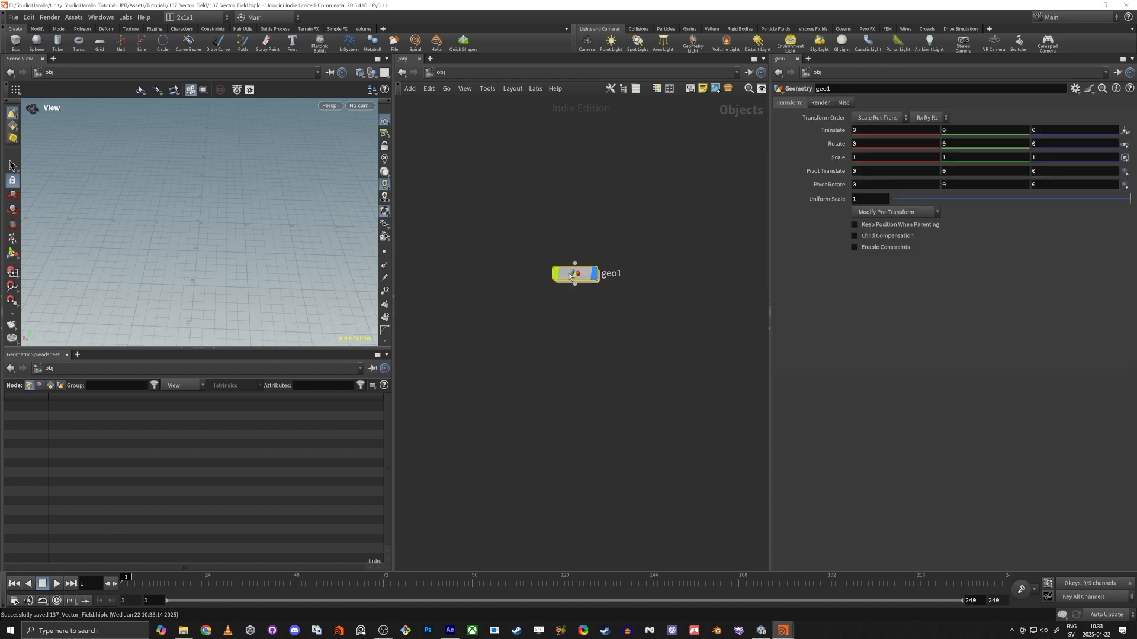
double_click(572, 274)
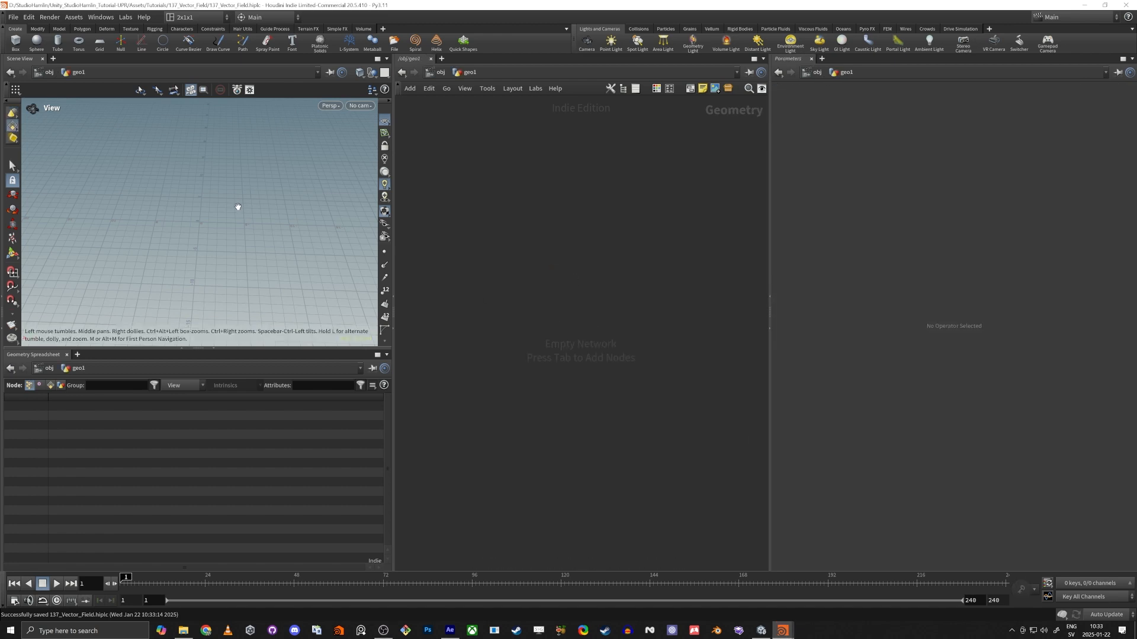
Set the viewport to the Right view and add a Bezier Curve node to the geometry network.
key("space+3")
scroll(187, 221, "down", 1)
middle_click_drag(194, 210, 228, 248)
key("Tab")
type("bex")
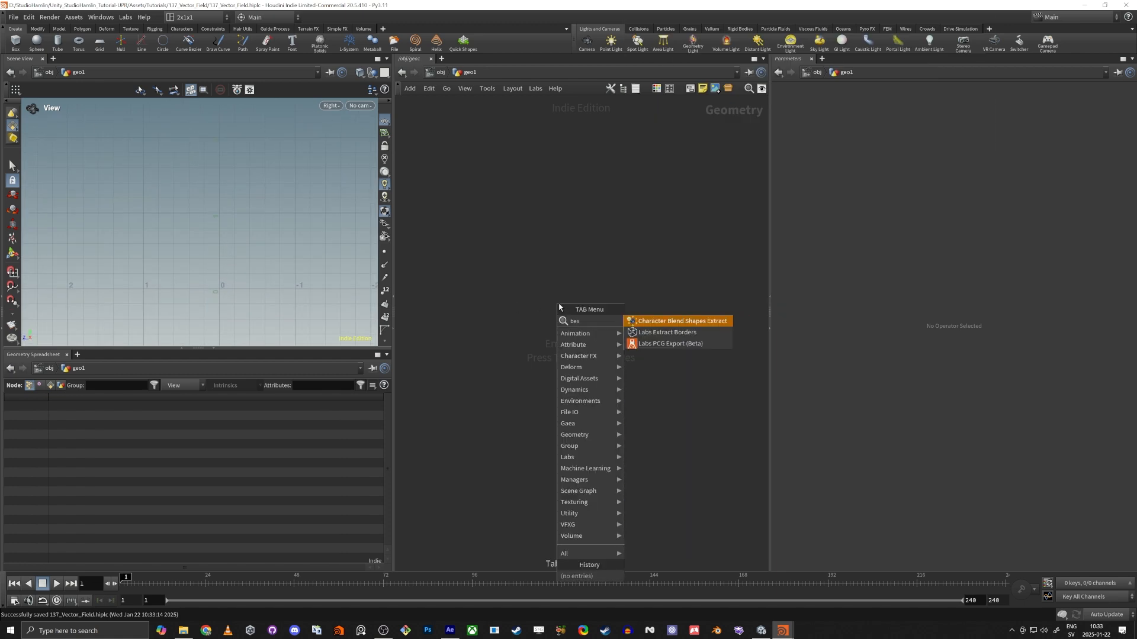
key("BackSpace")
type("zi")
key("Return")
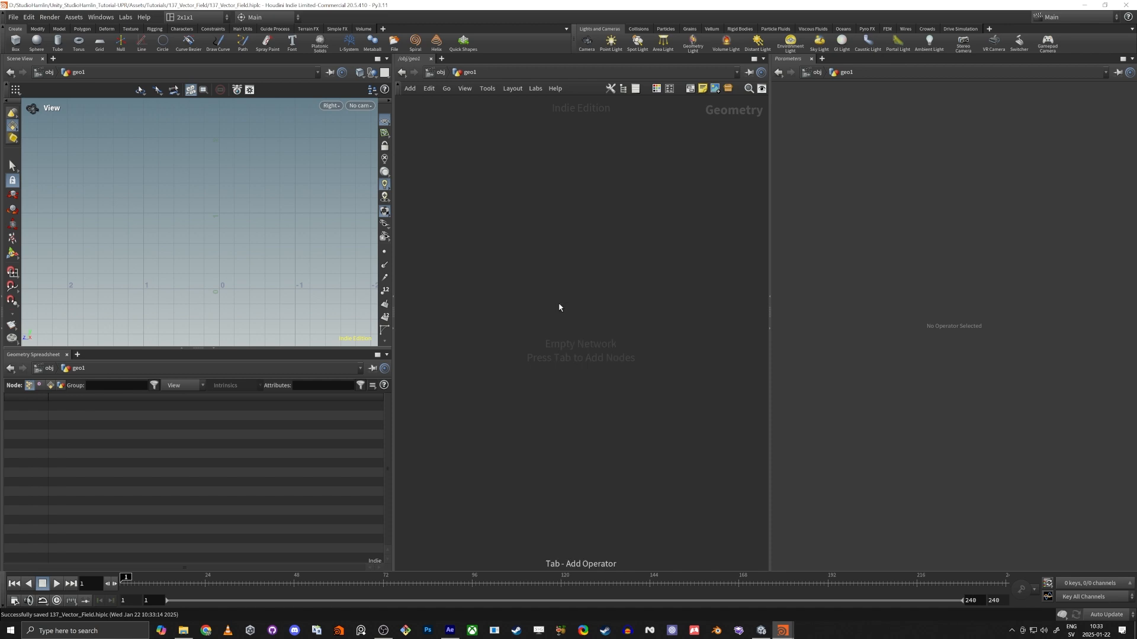
left_click(558, 305)
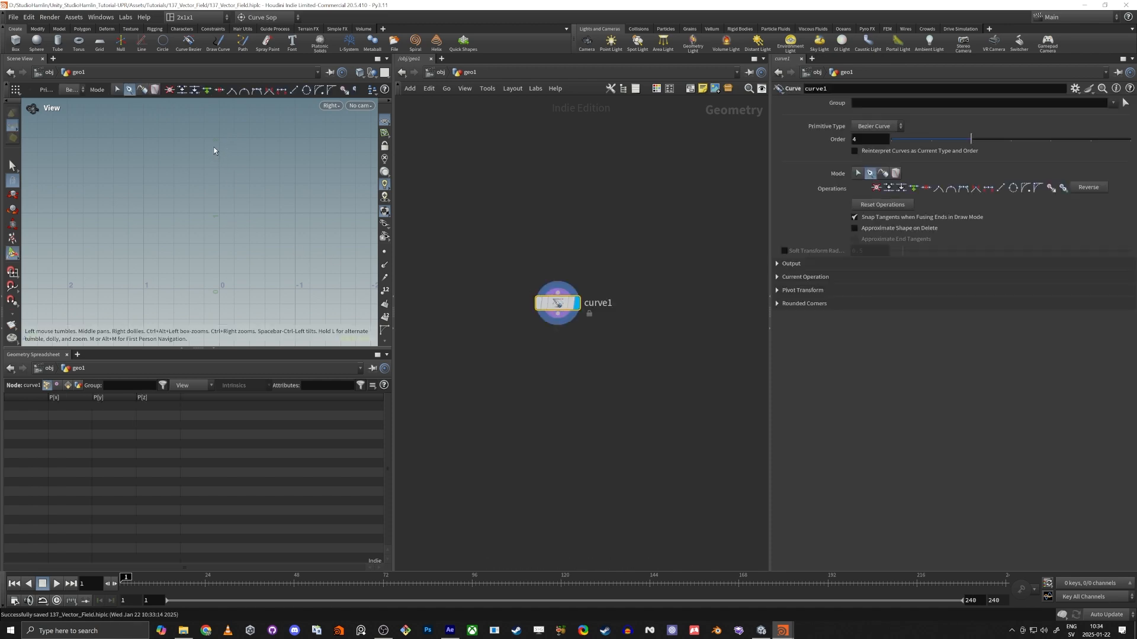
Draw a three-point L-shaped Bezier curve running from a height of about 1.98 down to about 0.39.
left_click(220, 140)
left_click(194, 222)
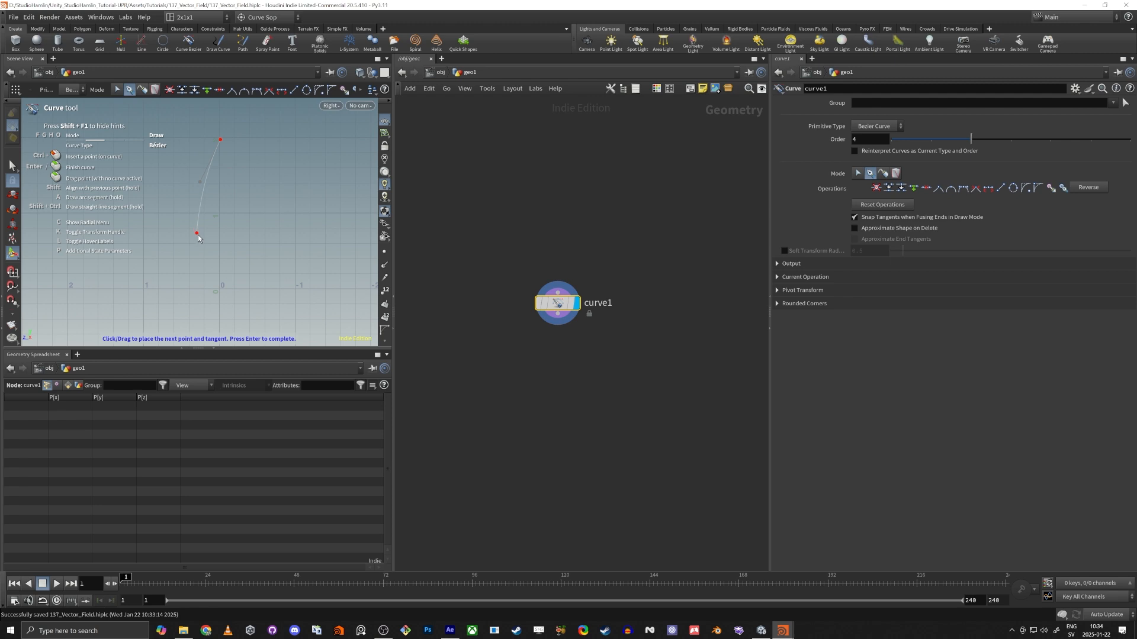
left_click_drag(261, 259, 282, 256)
key("Return")
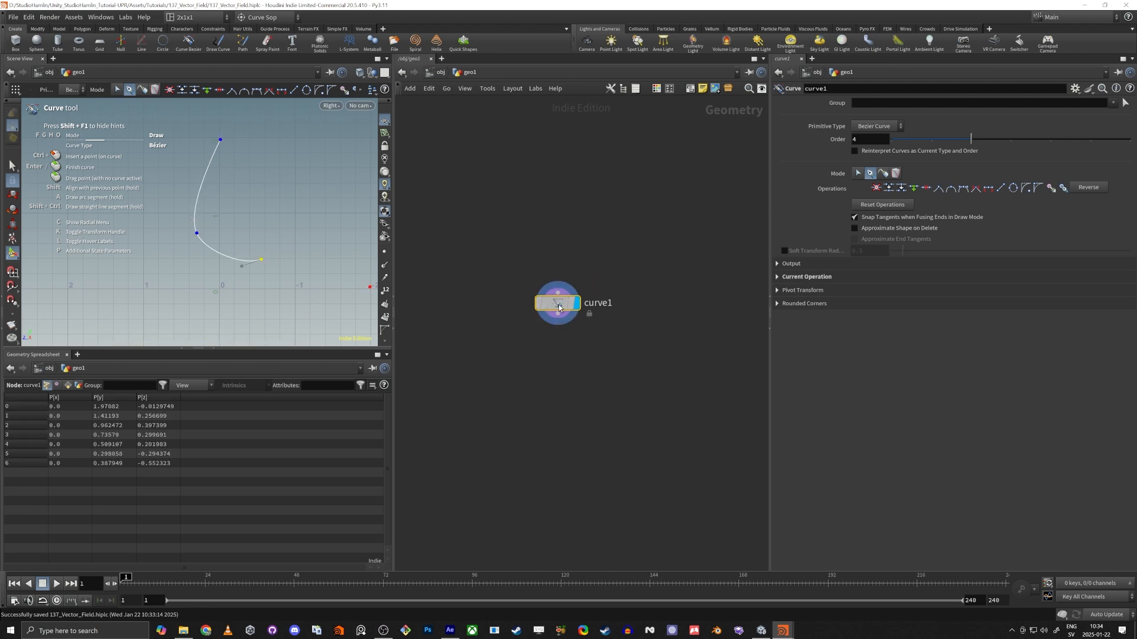
Connect a Resample node below the curve, show the points in the viewport and display the resampled result.
left_click_drag(556, 304, 545, 363)
type("resample")
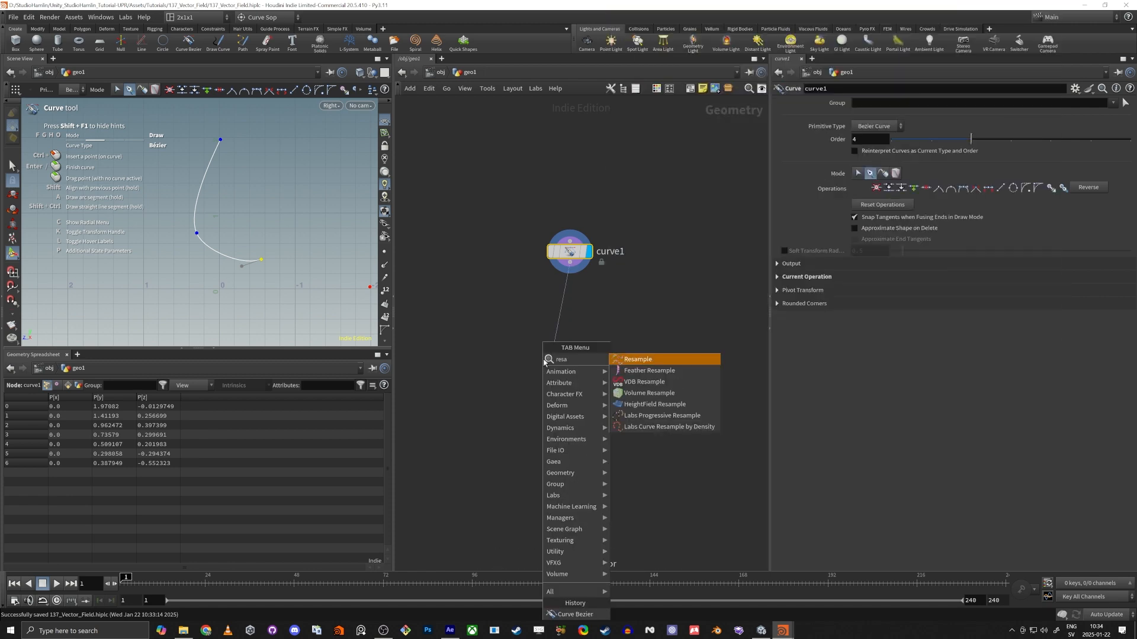
key("Return")
left_click(544, 360)
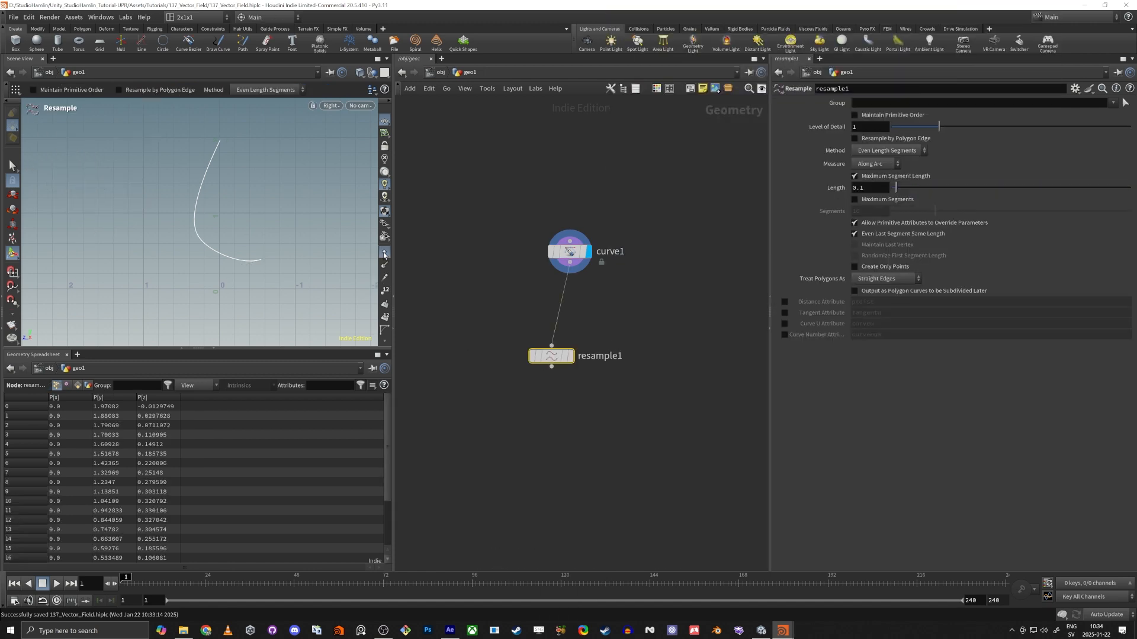
left_click(560, 251)
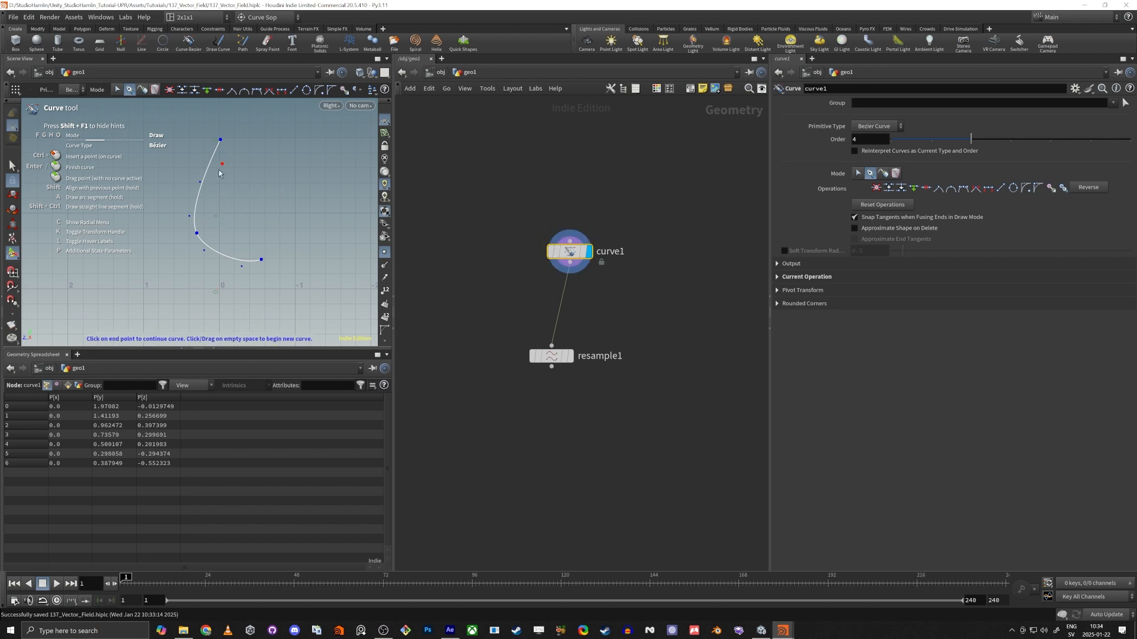
left_click(570, 356)
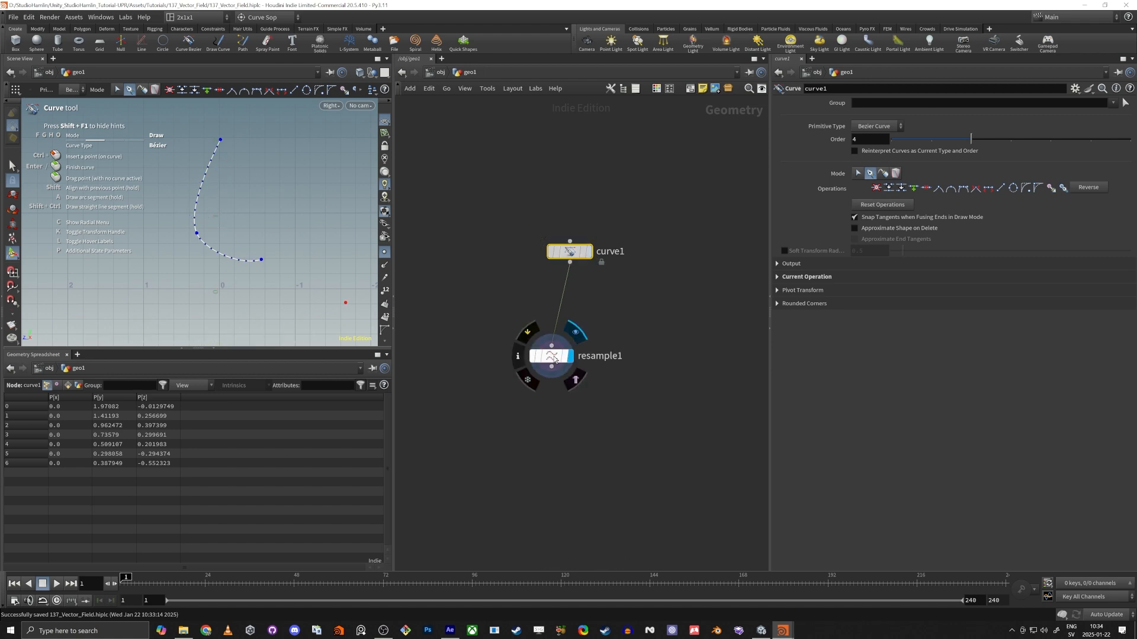
left_click_drag(554, 359, 578, 352)
left_click(576, 351)
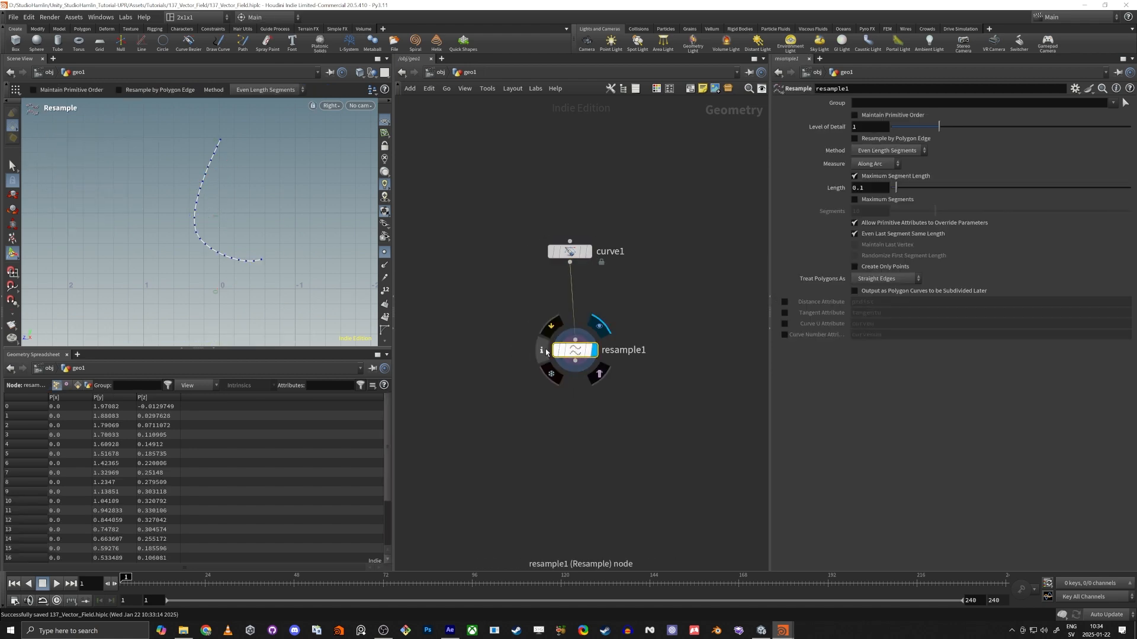
Connect a Sweep node to the Resample output and make it the displayed node.
left_click(575, 360)
key("Tab")
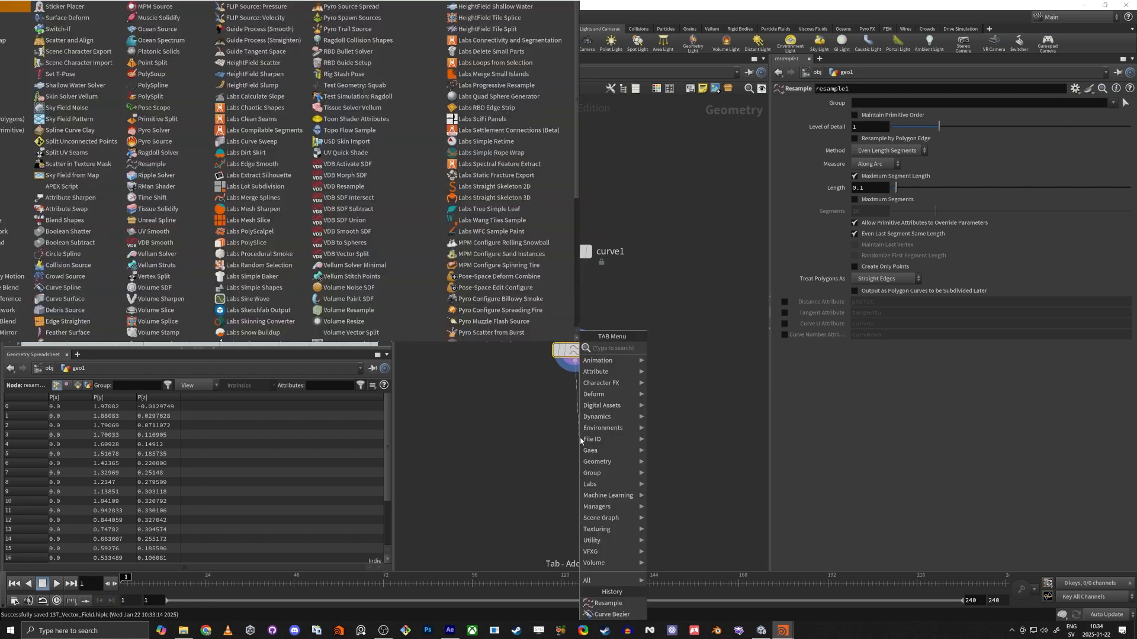
type("sweep")
key("Return")
key("Return")
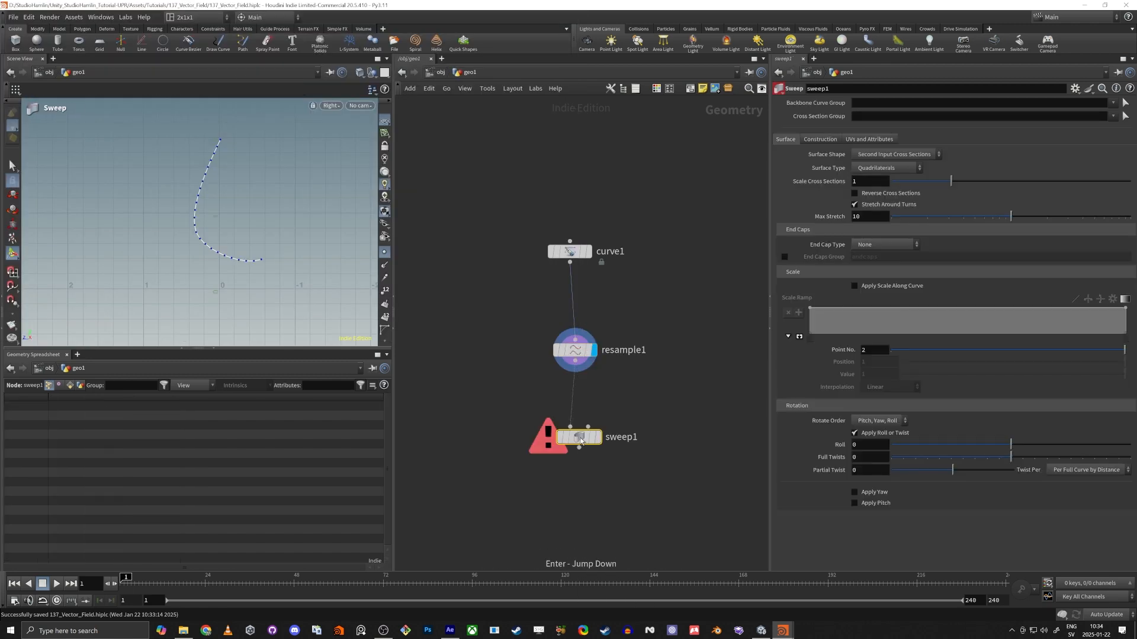
left_click(598, 437)
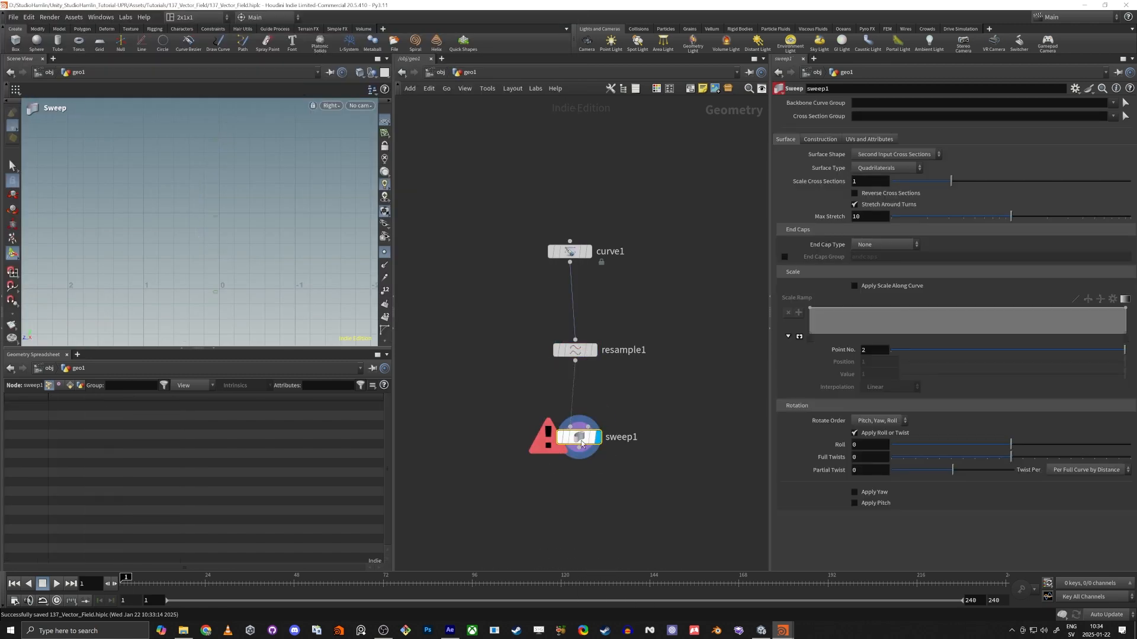
Set the sweep's Surface Shape to Round Tube and its End Cap Type to Grid.
left_click(880, 155)
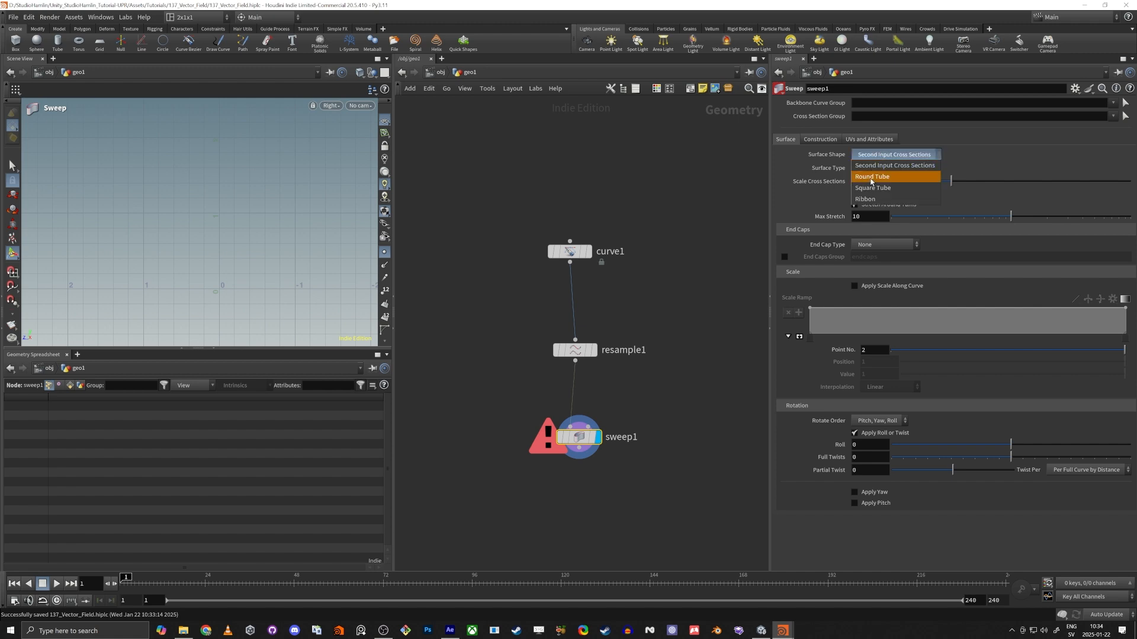
left_click(871, 177)
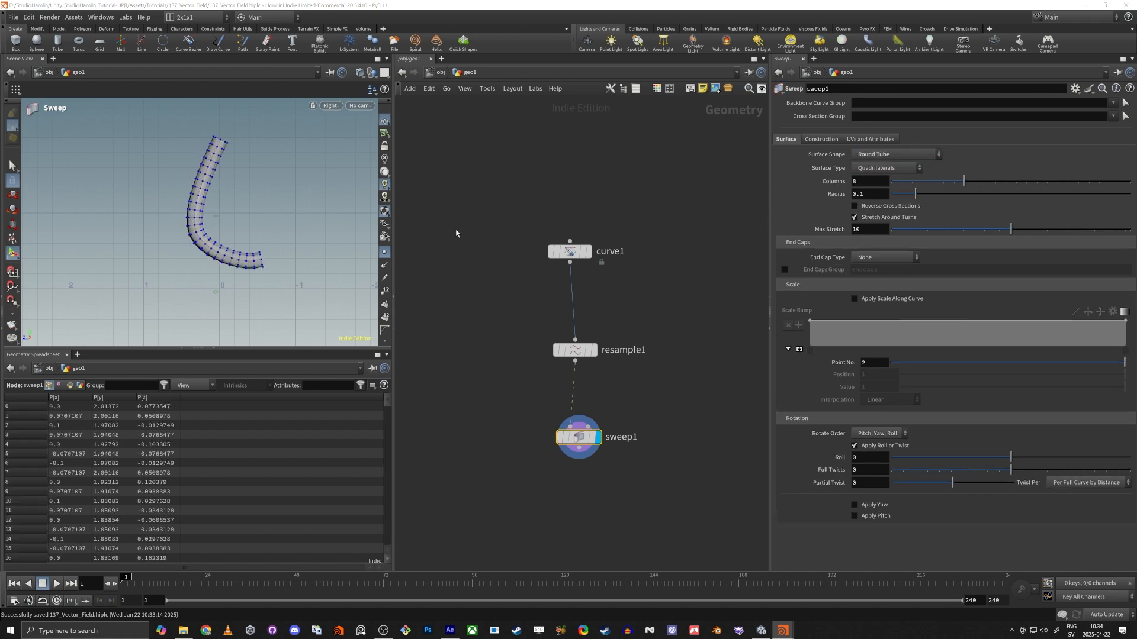
left_click(870, 256)
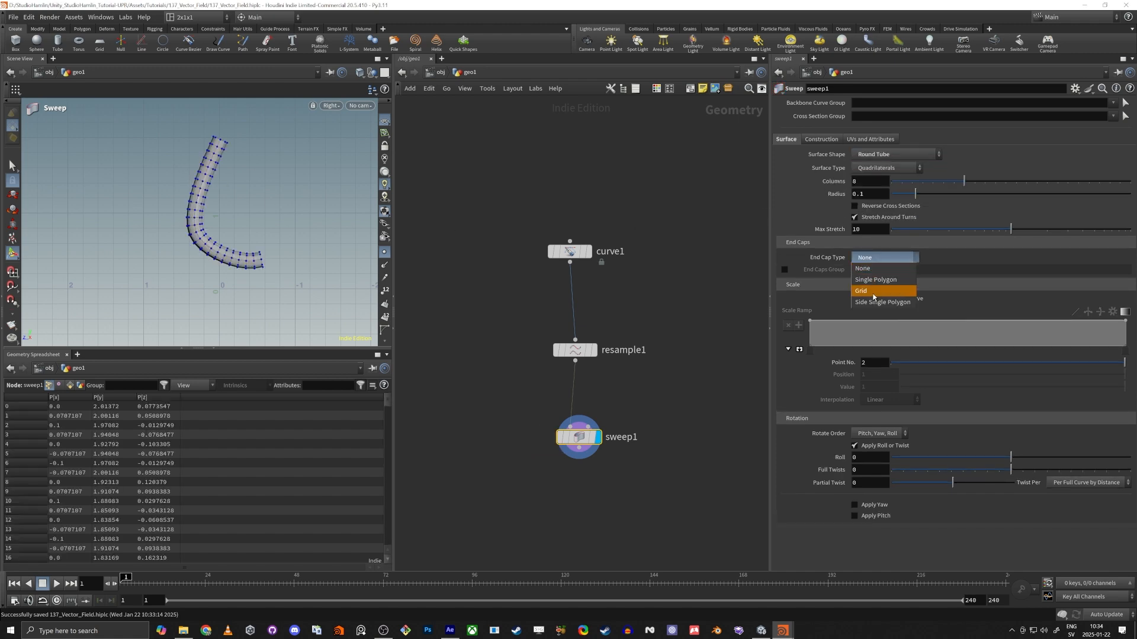
left_click(876, 285)
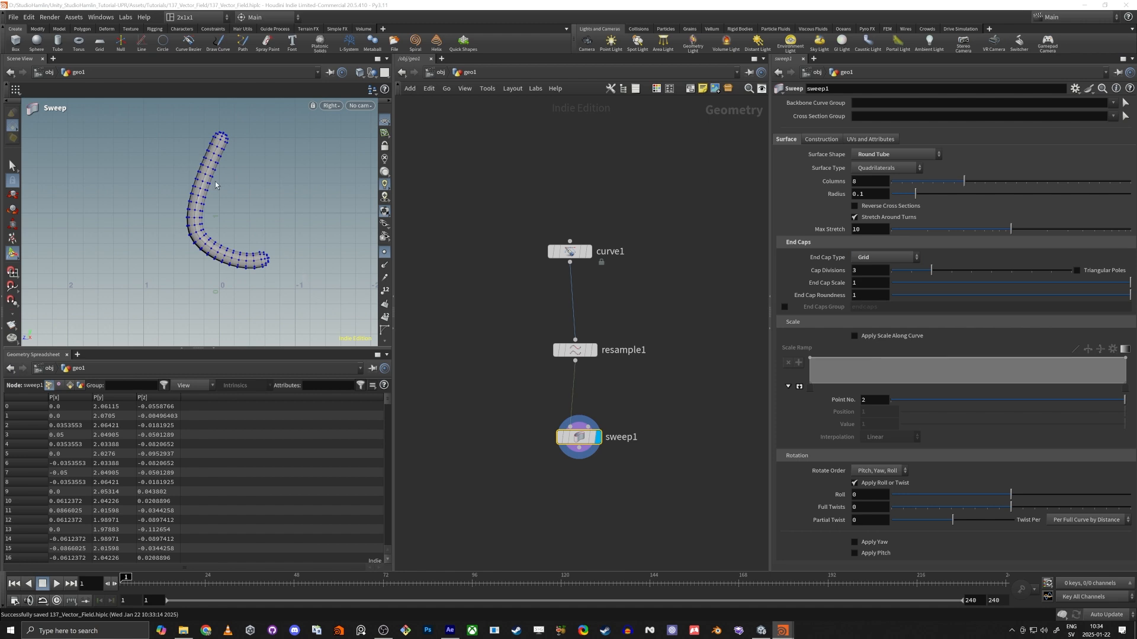
Examine the swept tube from different angles in the perspective view.
key("space+1")
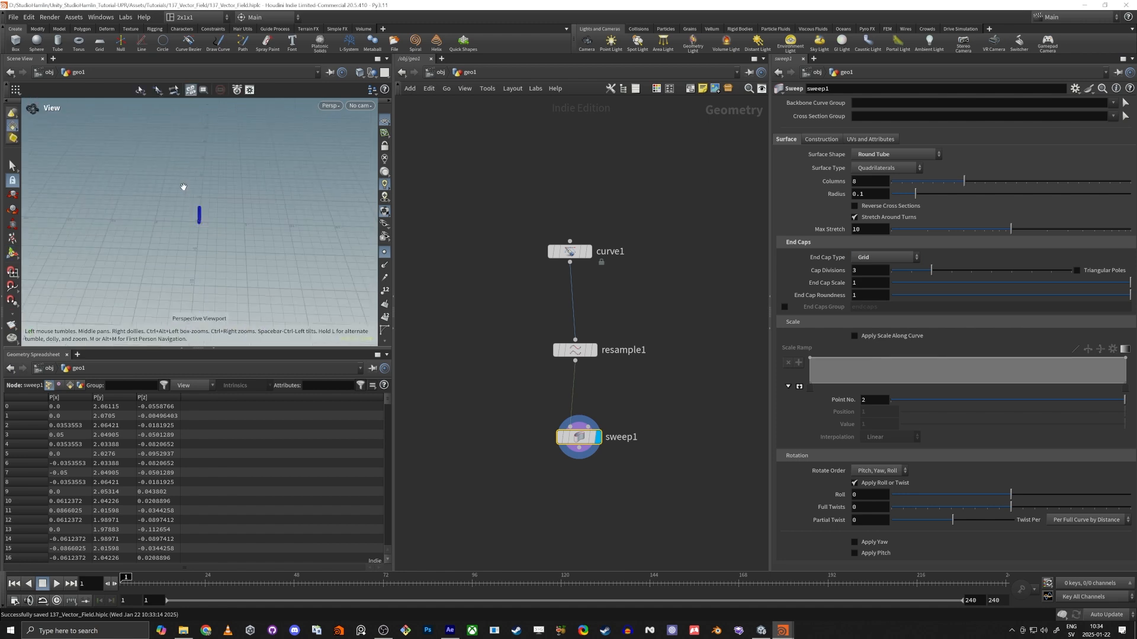
key("space+g")
left_click_drag(178, 199, 214, 132)
scroll(223, 134, "up", 3)
scroll(193, 141, "down", 3)
left_click_drag(152, 218, 197, 252)
middle_click_drag(197, 252, 190, 229)
scroll(190, 228, "down", 3)
left_click_drag(190, 229, 207, 218)
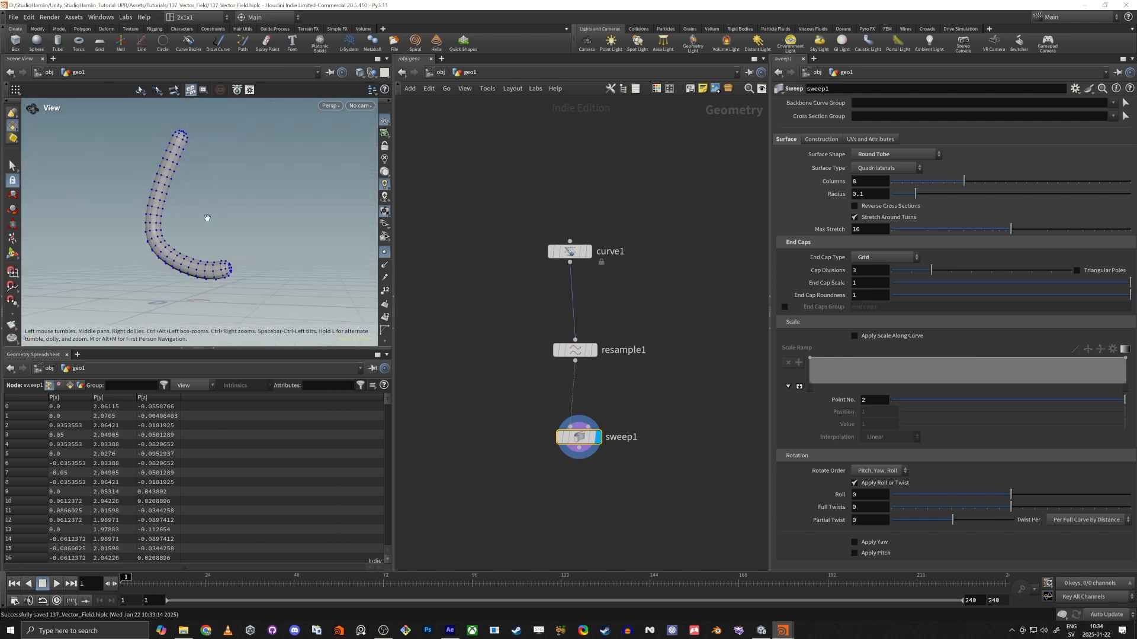
middle_click_drag(208, 219, 225, 224)
Enable Apply Scale Along Curve on the sweep and increase the tube's radius to about 0.411.
left_click(860, 337)
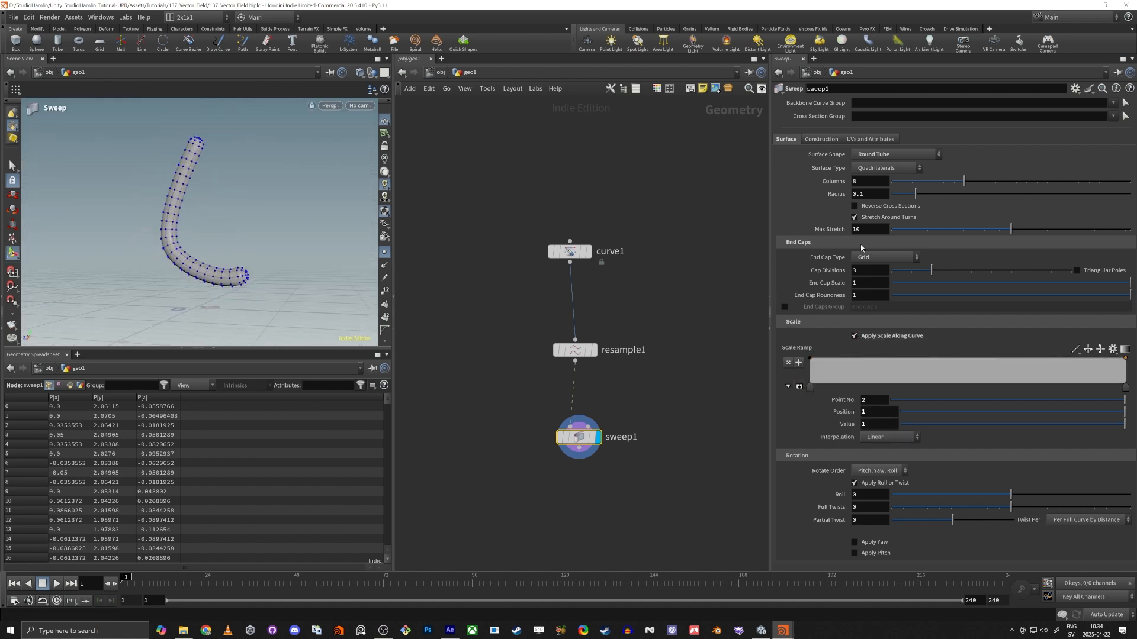
left_click_drag(915, 193, 989, 193)
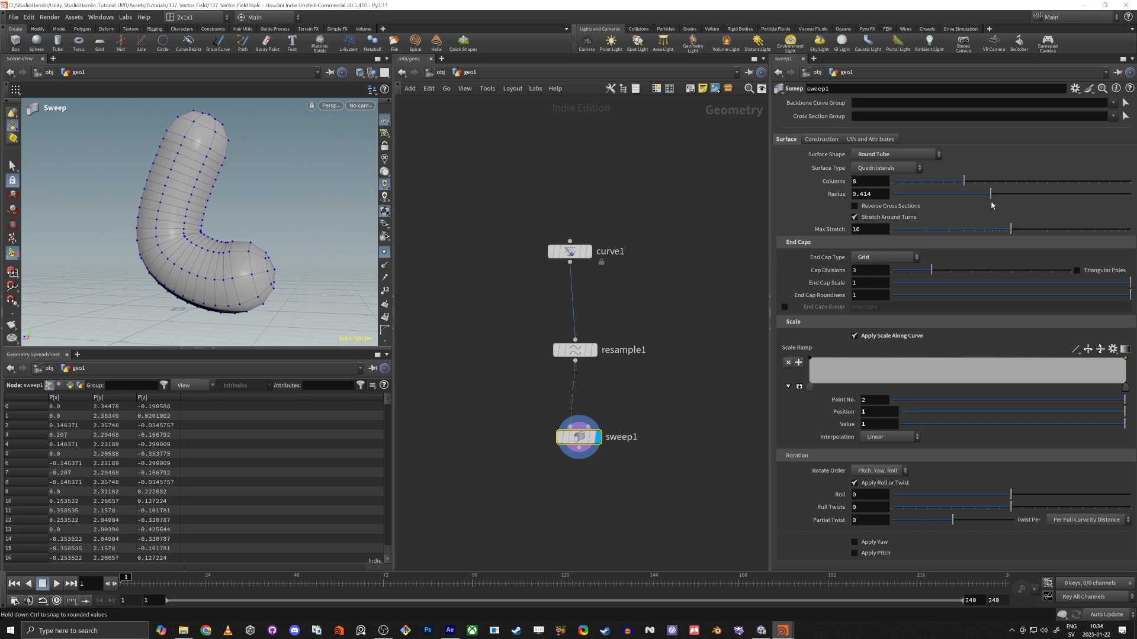
left_click_drag(299, 266, 201, 267, "alt")
scroll(266, 261, "down", 3)
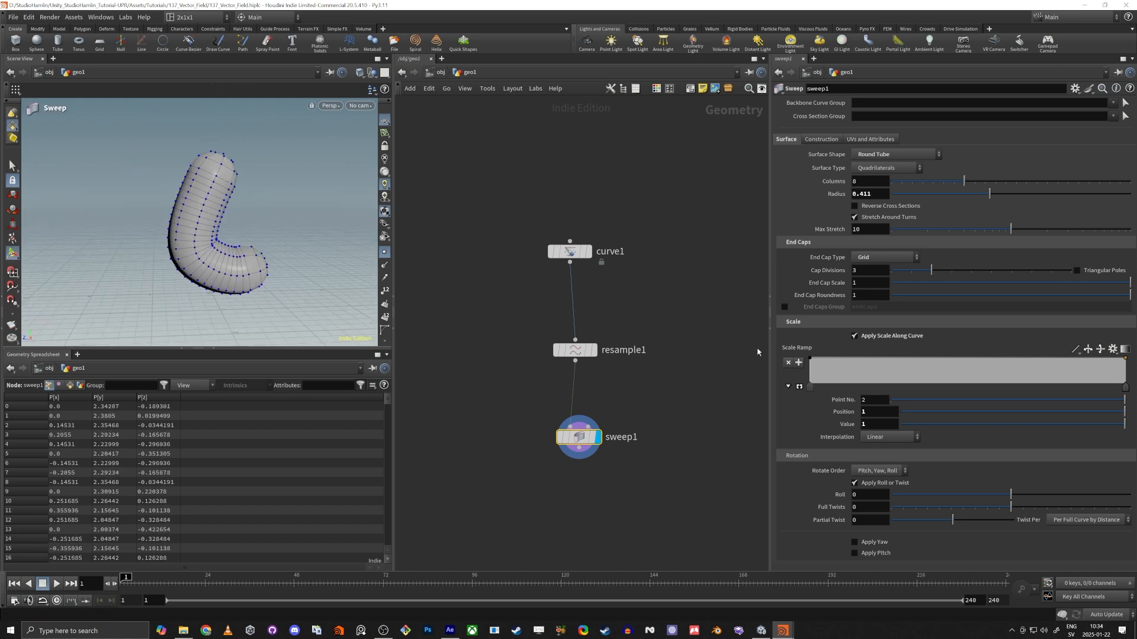
Enlarge the sweep's Scale Ramp and set the interpolation of both its end points to Bezier.
left_click_drag(802, 388, 807, 474)
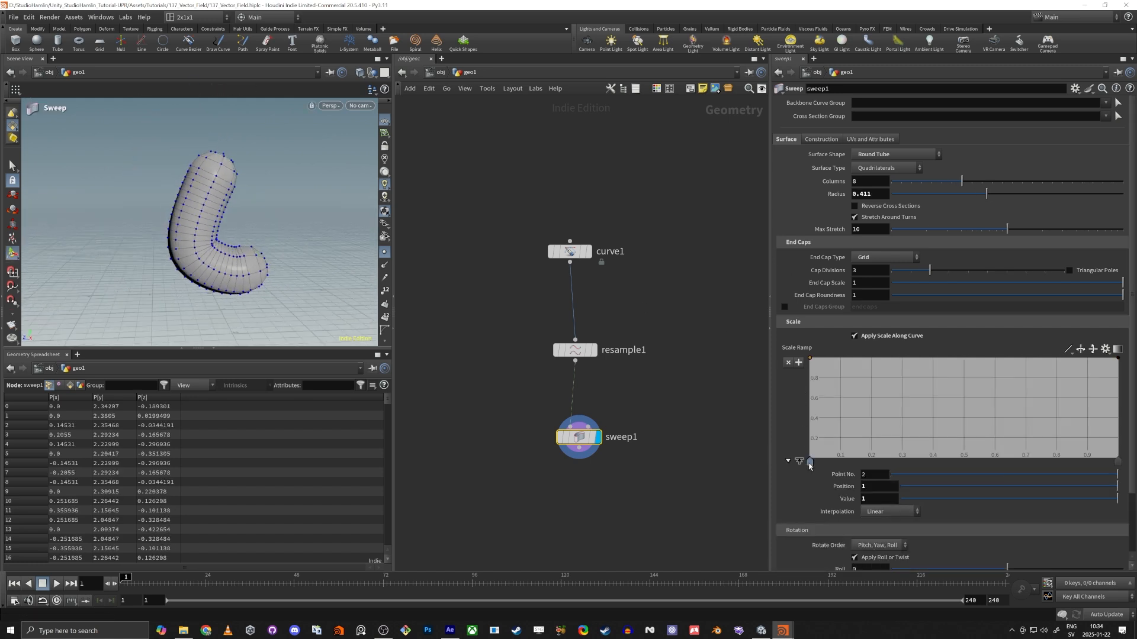
left_click(810, 462)
left_click(888, 512)
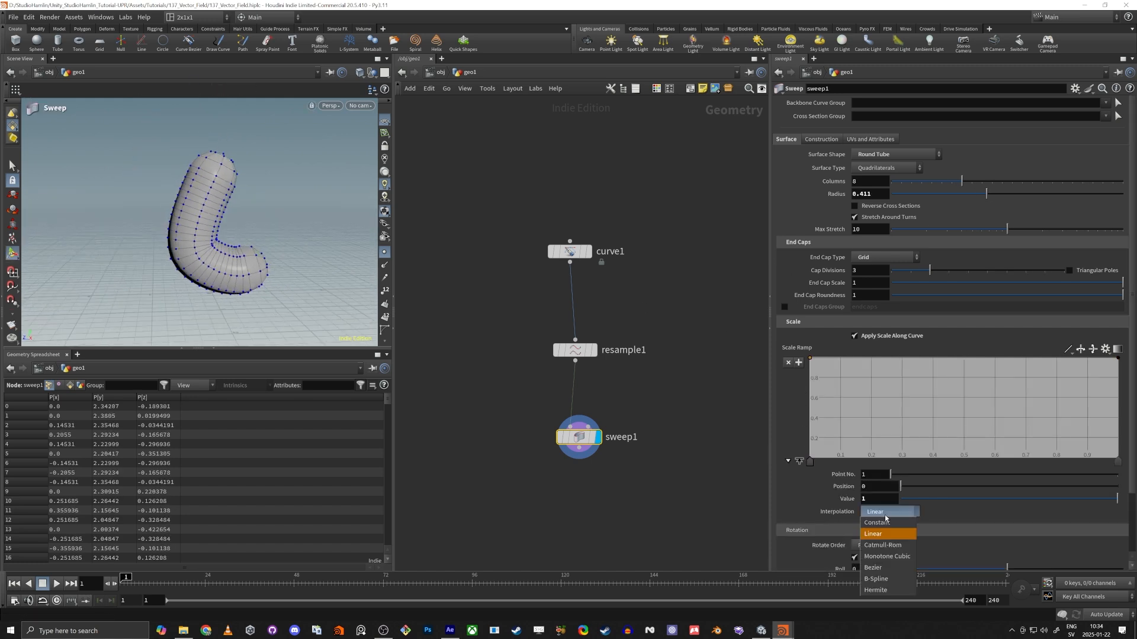
left_click(888, 568)
left_click(1118, 463)
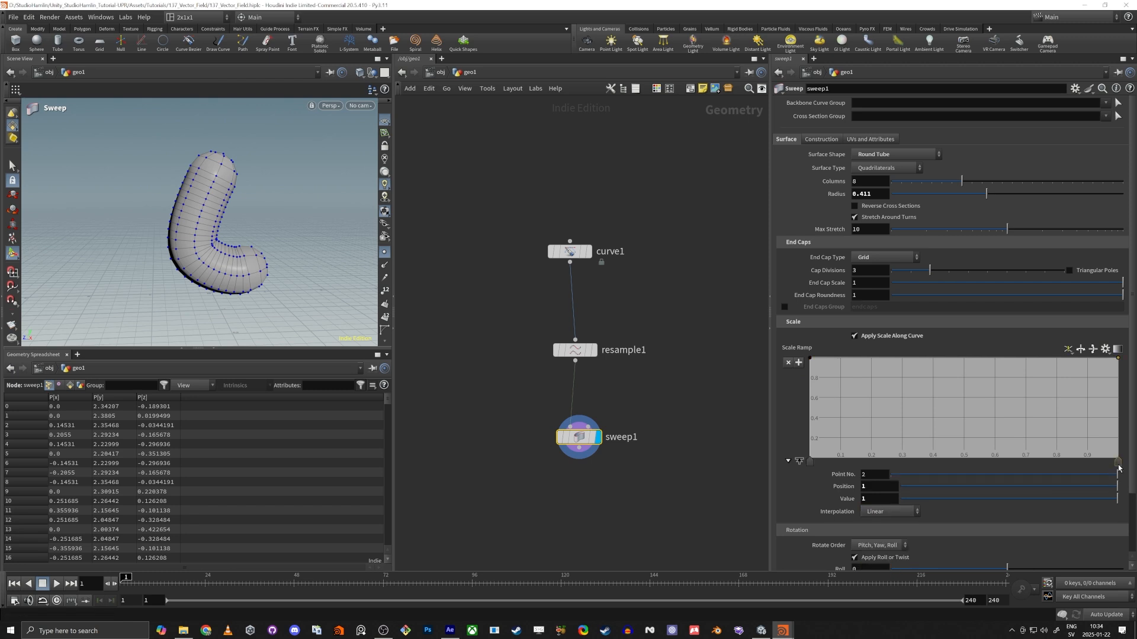
left_click(880, 512)
left_click(879, 568)
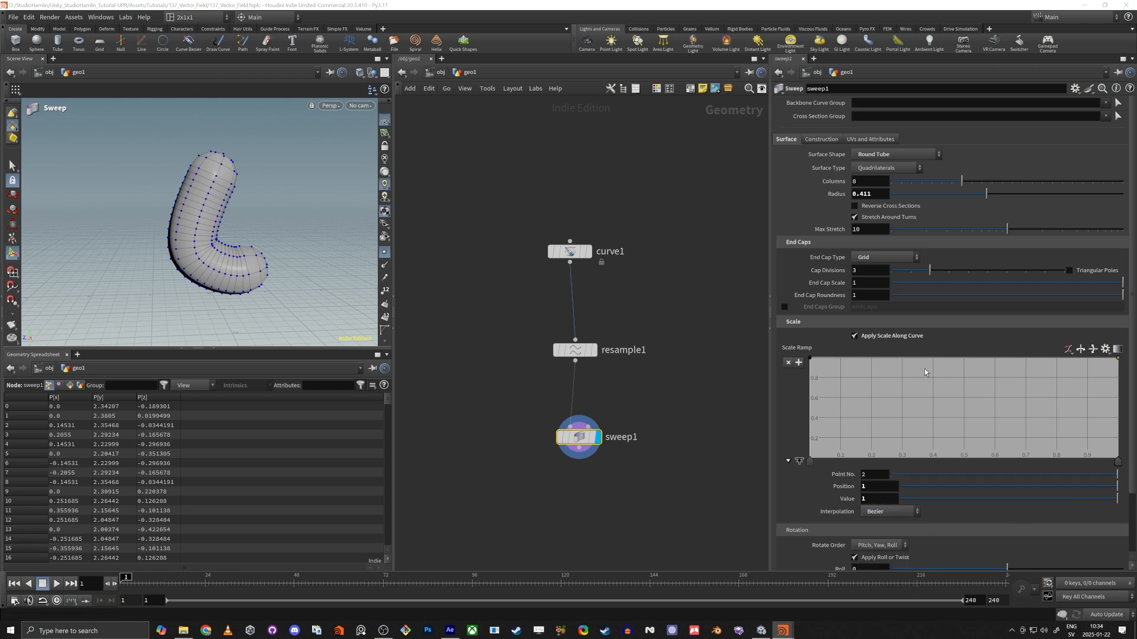
Lower the Scale Ramp's end to about 0.2 with a smooth falloff, and set its first point's value to 1.5.
left_click_drag(1118, 362, 1117, 434)
left_click_drag(870, 386, 935, 354)
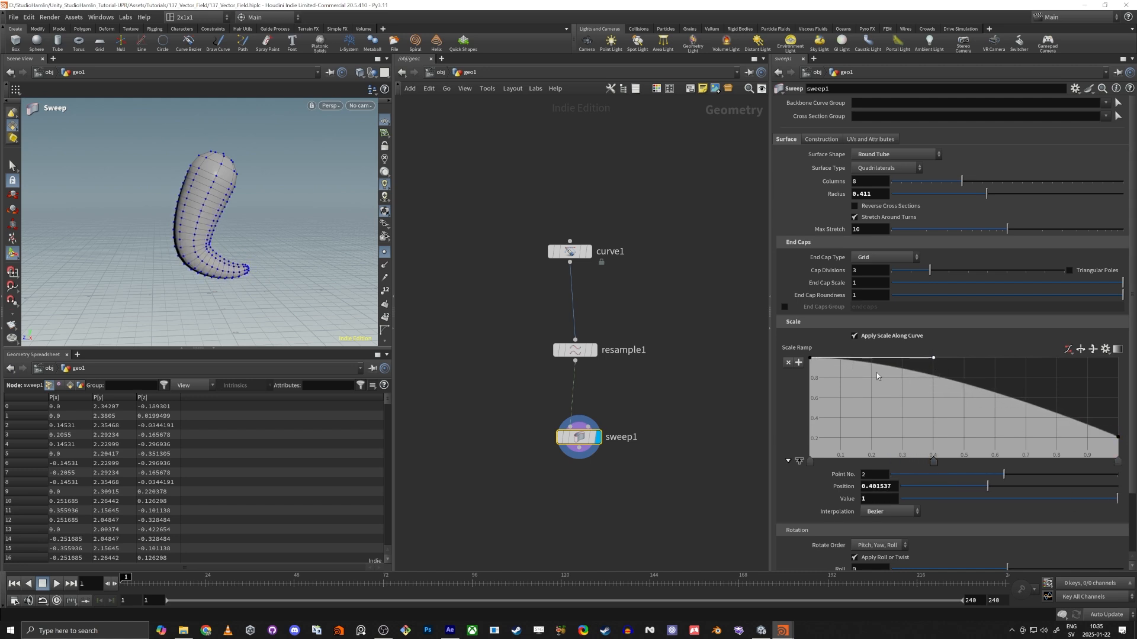
left_click(811, 463)
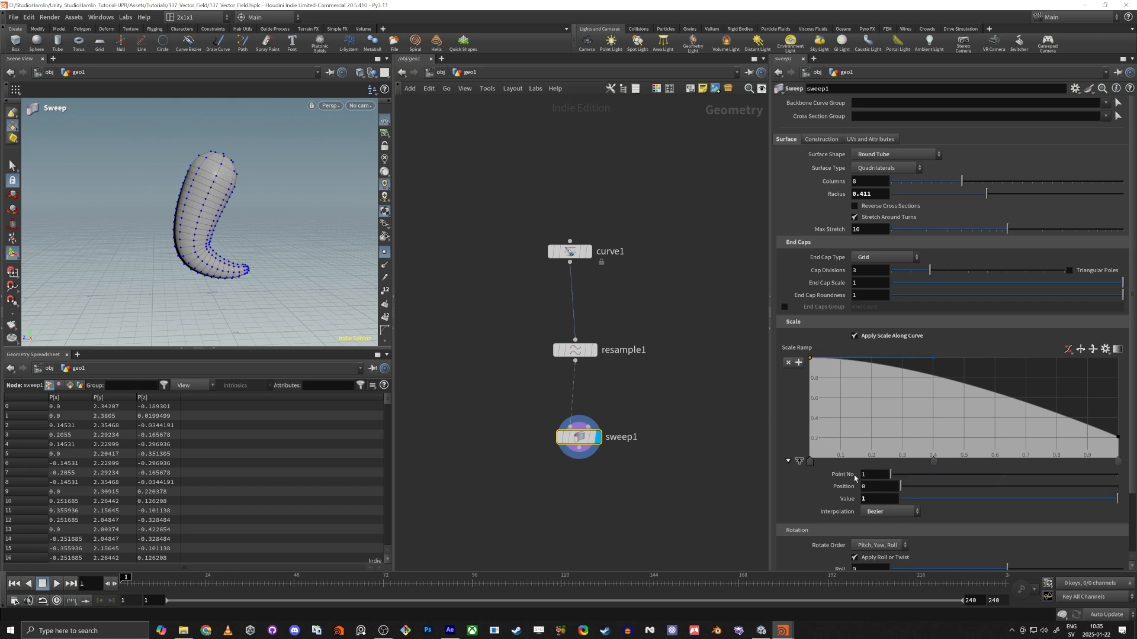
middle_click_drag(873, 499, 908, 499)
Move the ramp's first point inward and flatten the tangents at both ends into an S-shaped falloff.
left_click_drag(811, 359, 881, 361)
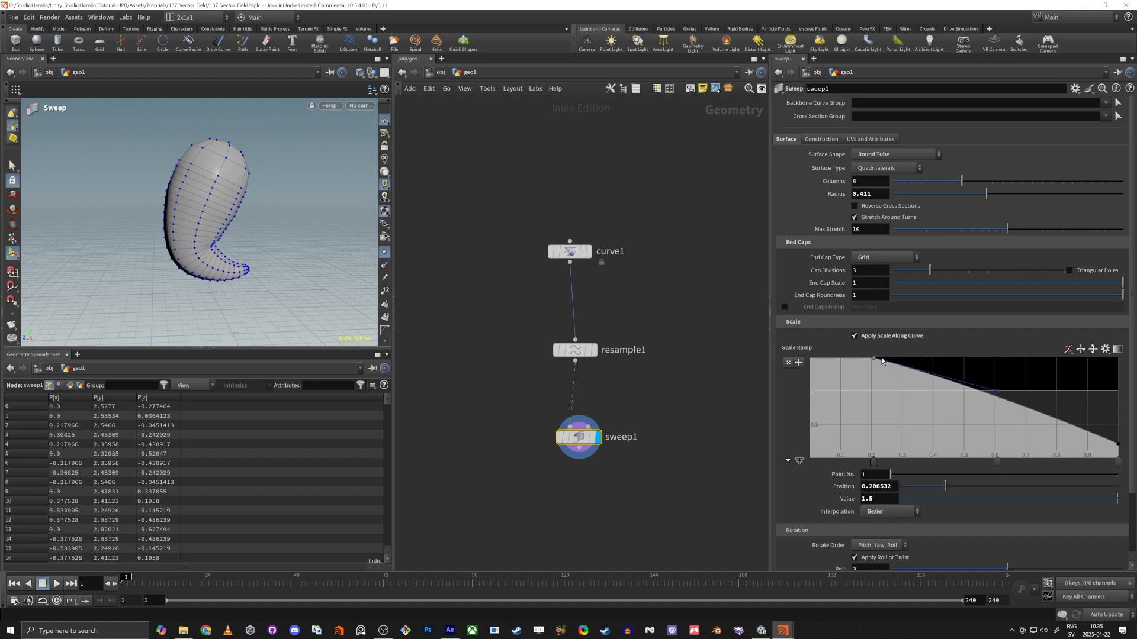
left_click_drag(996, 391, 968, 357)
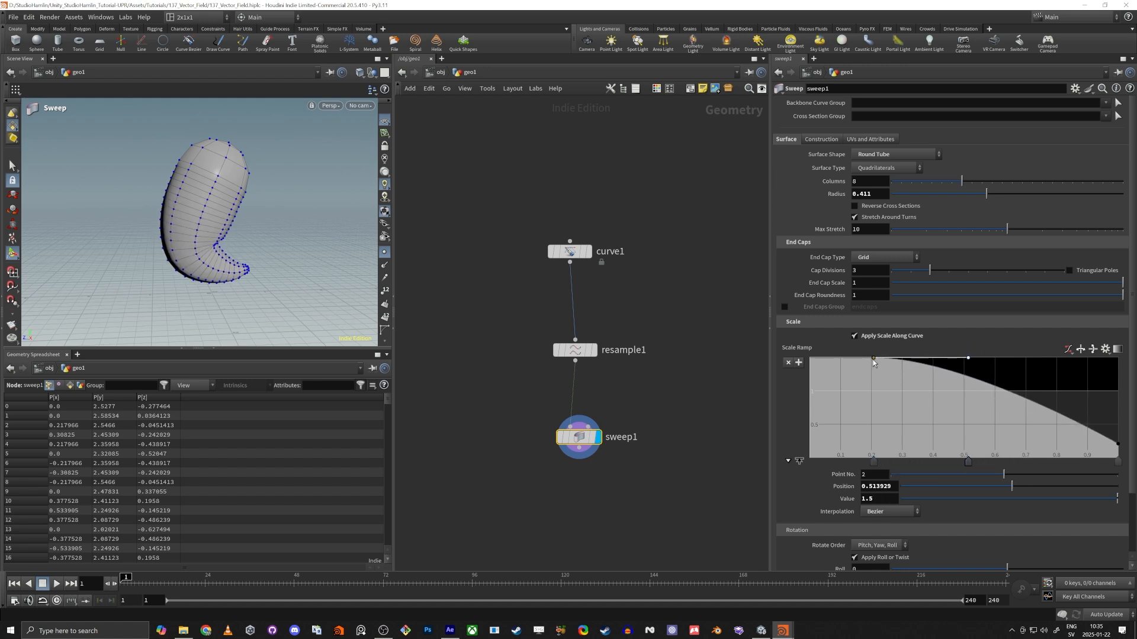
left_click_drag(874, 359, 862, 359)
left_click_drag(1062, 424, 1032, 445)
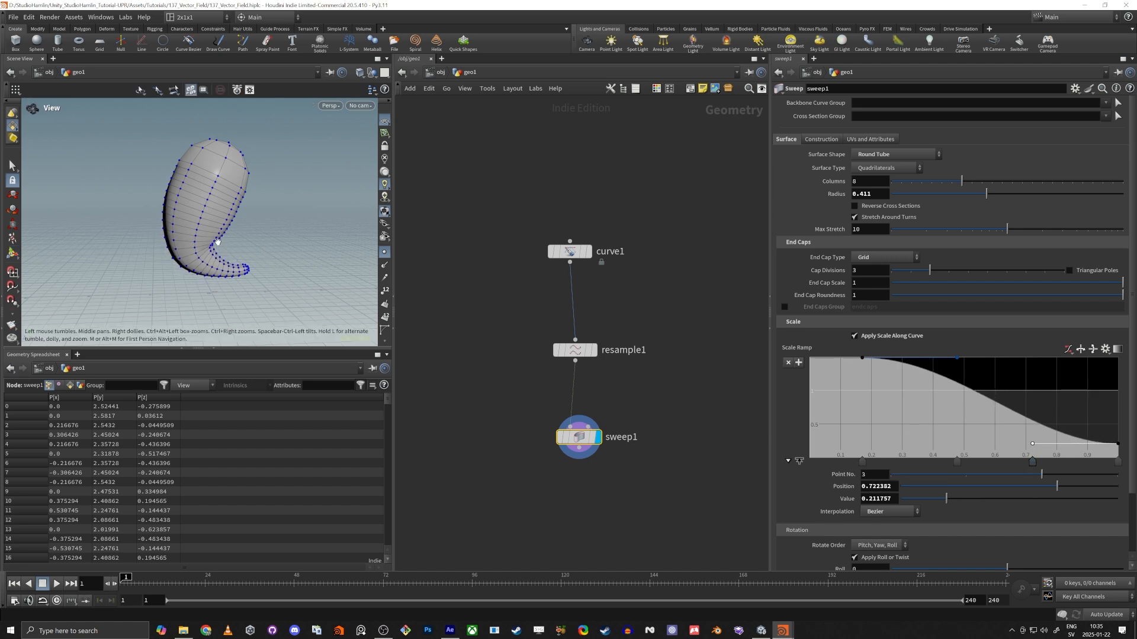
mouse_move(220, 239)
left_mouse_down("alt")
mouse_move(163, 208)
mouse_move(229, 243)
mouse_move(215, 233)
left_mouse_up("alt")
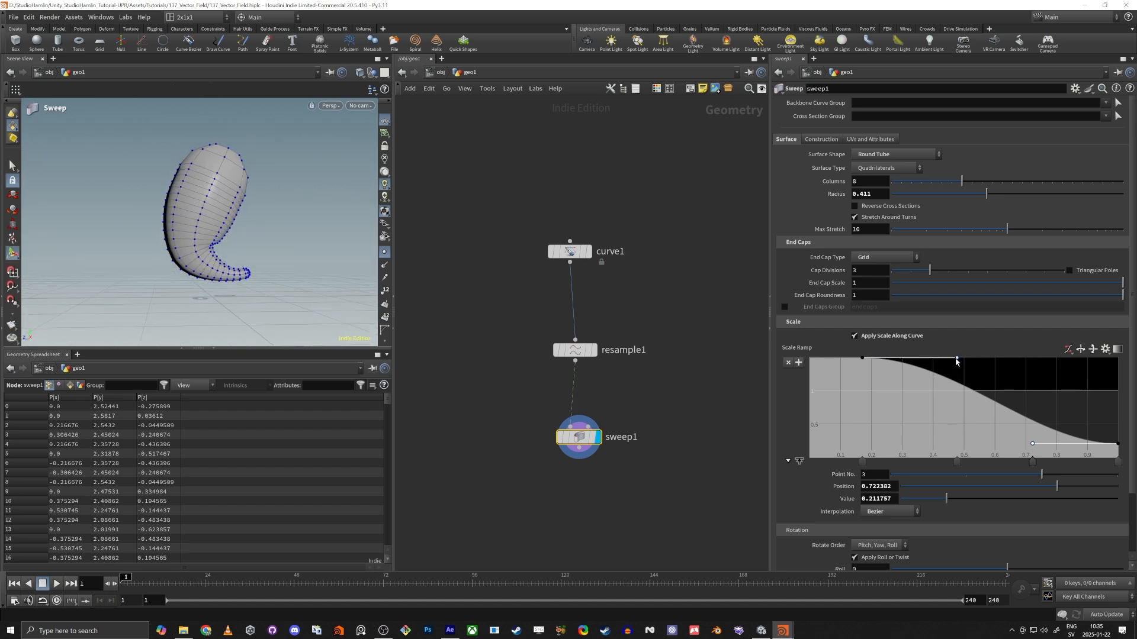
Add a ramp point near position 0.6 and move the first point to about position 0.04, value 1.43.
left_click_drag(957, 359, 994, 416)
left_click_drag(863, 358, 822, 359)
left_click_drag(159, 205, 229, 225, "alt")
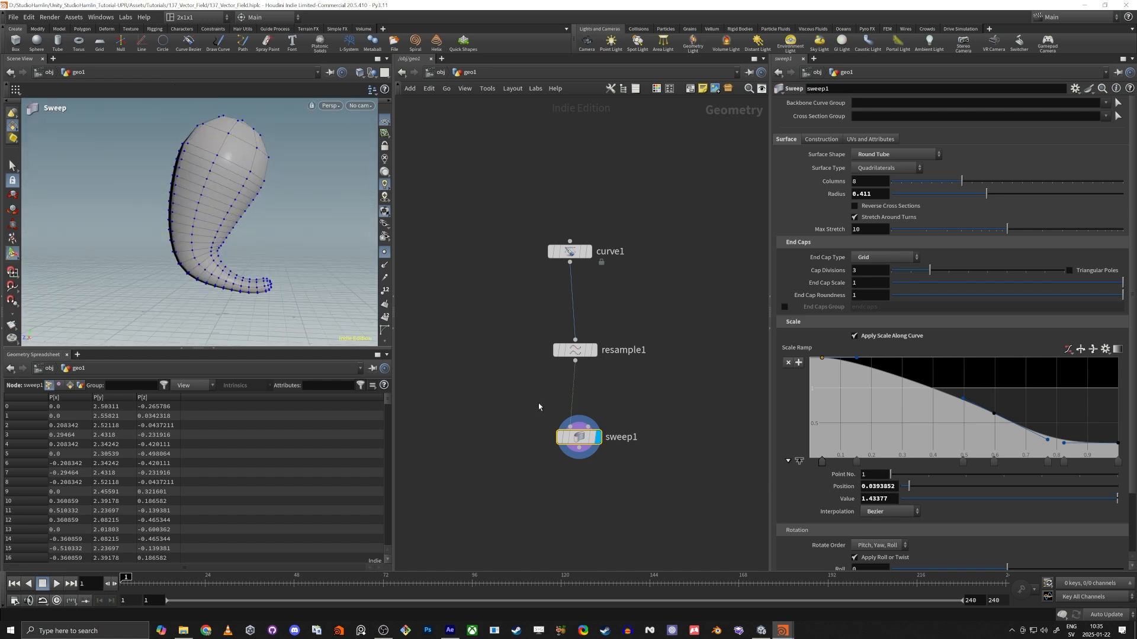
Switch the viewport to the front view and place a new Curve Bezier node beside the existing node chain.
left_click(522, 431)
middle_click_drag(520, 413, 585, 392)
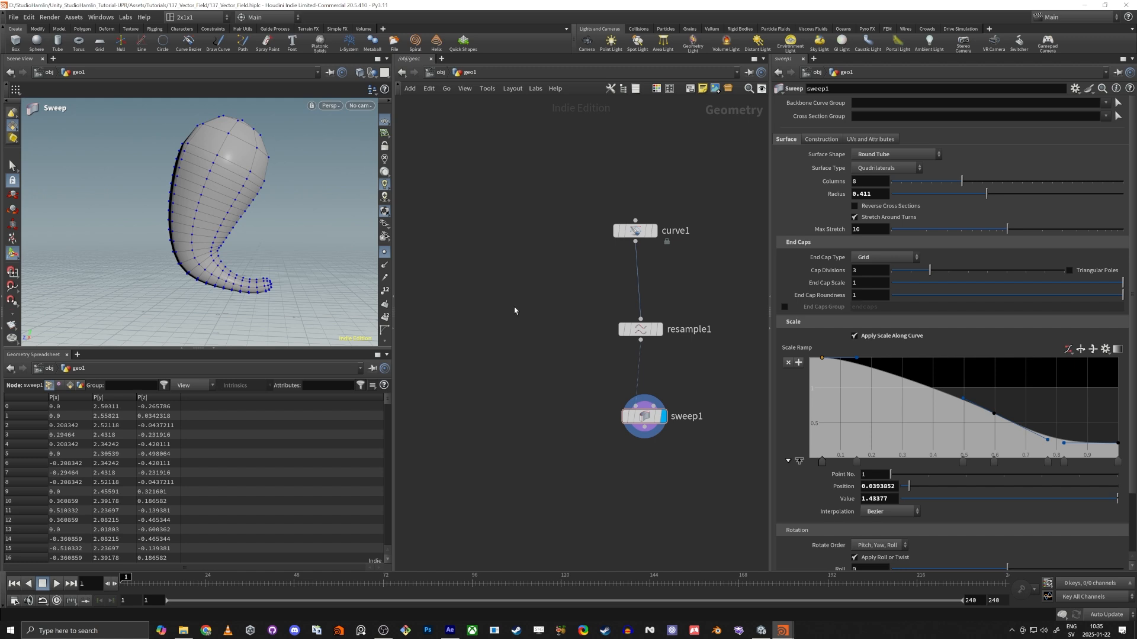
left_click_drag(279, 269, 241, 246, "alt")
key("space+2")
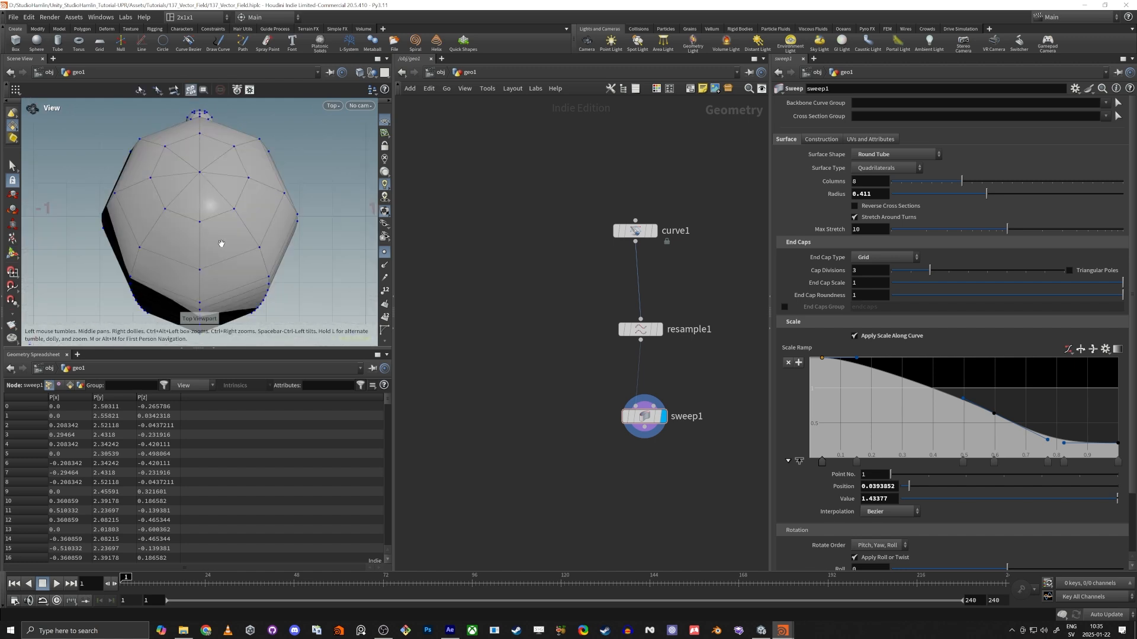
key("space+3")
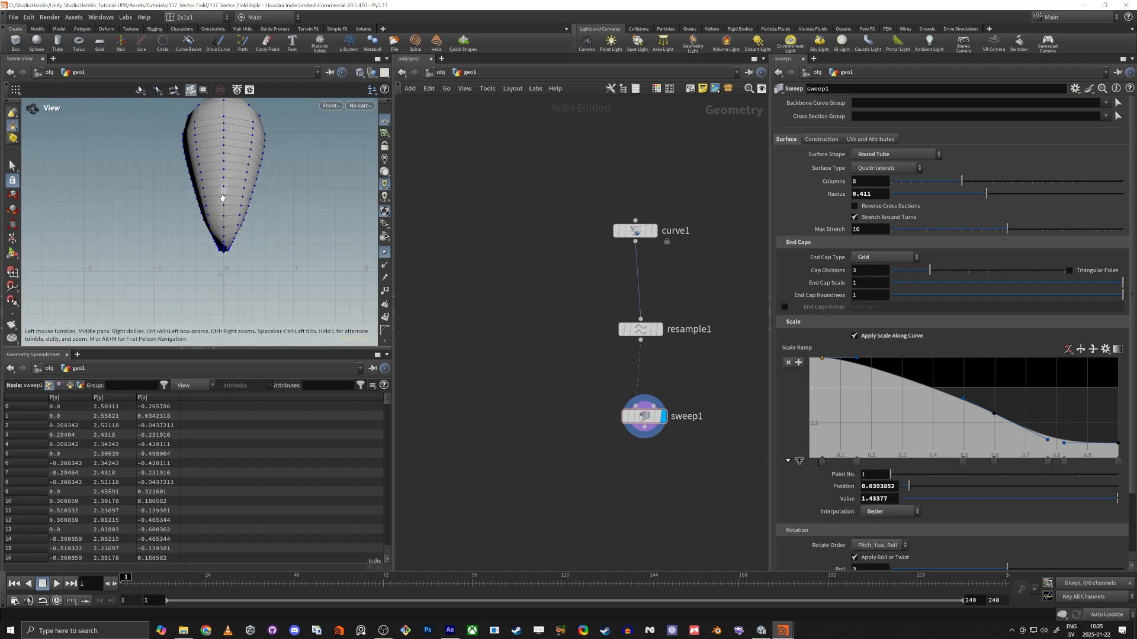
key("Tab")
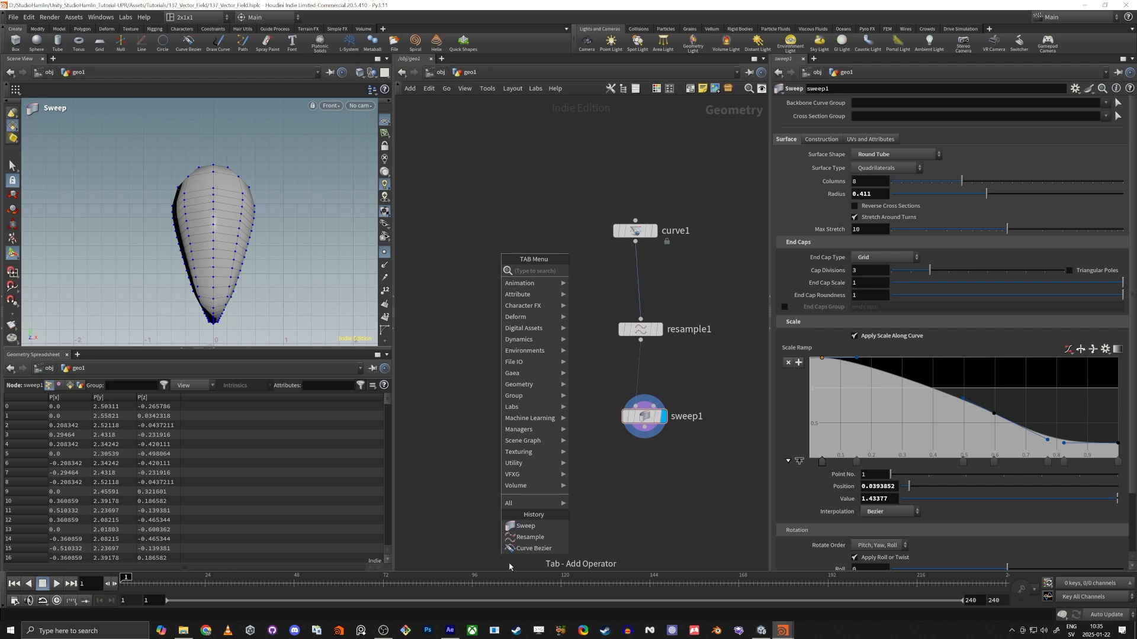
left_click(535, 549)
left_click(503, 267)
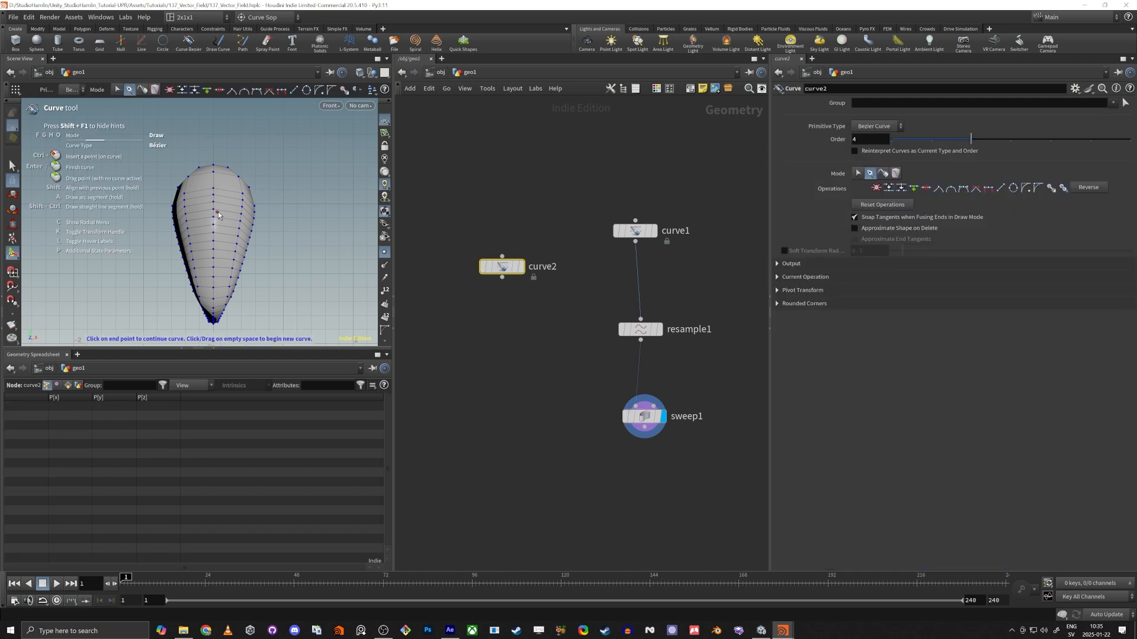
Draw a short Bezier curve in the front view, running outward and down from the tube's side like an arm.
left_click(258, 222)
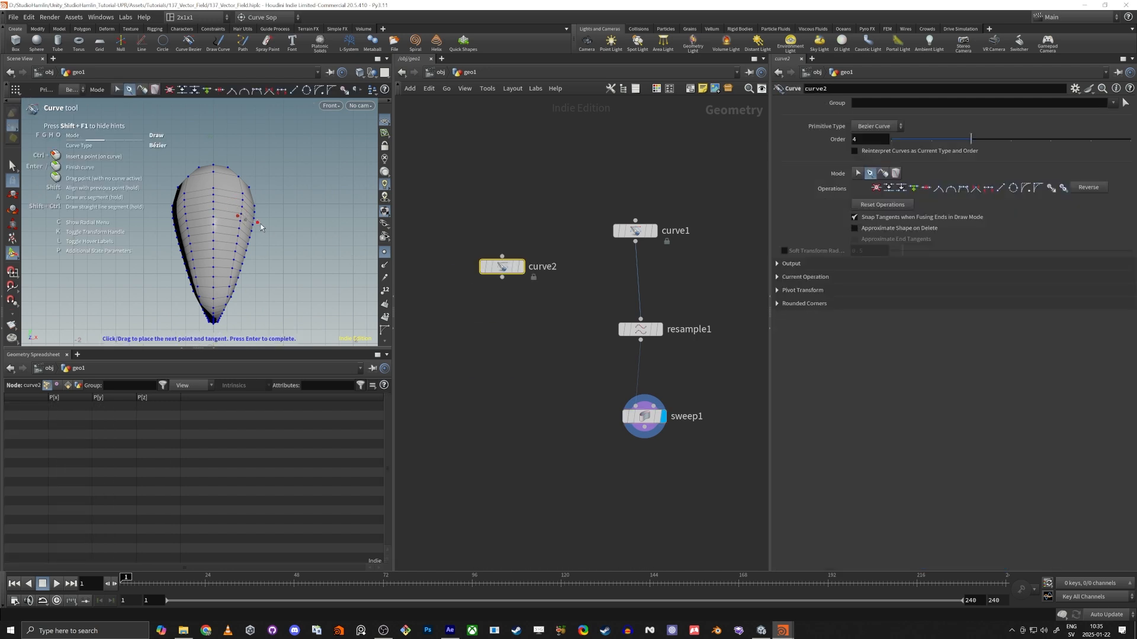
left_click(262, 238)
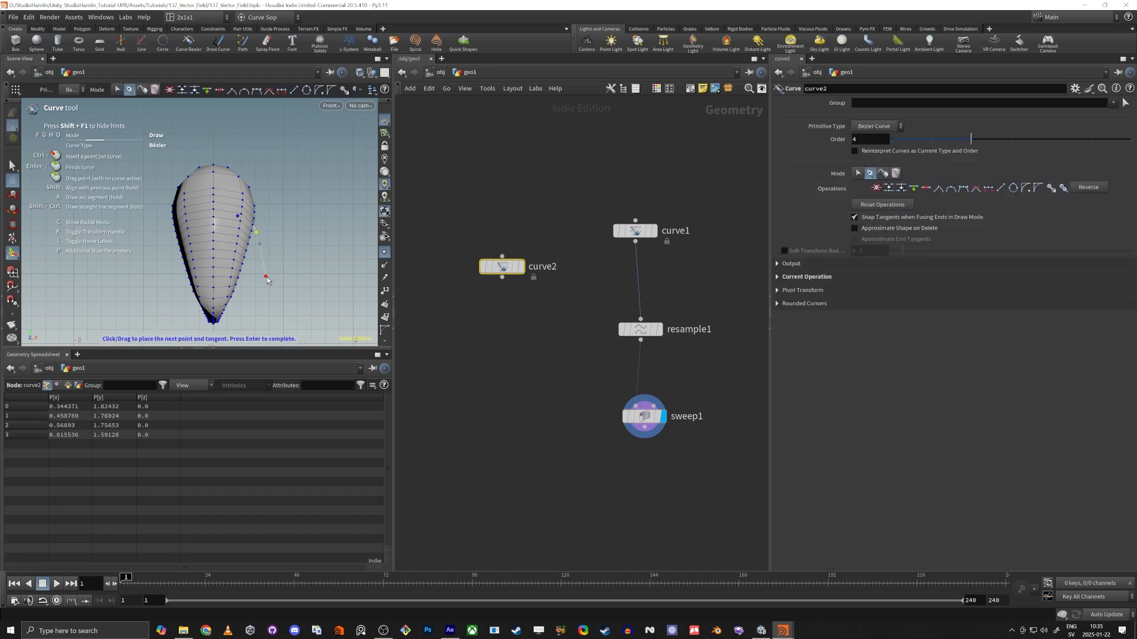
left_click(266, 277)
key("Return")
key("space+1")
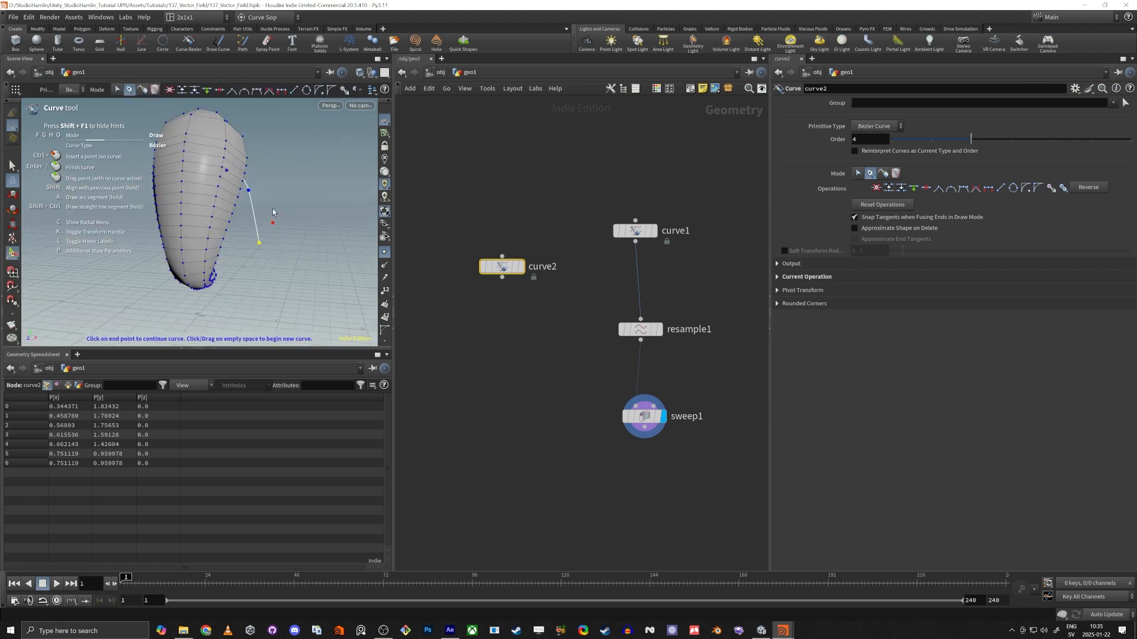
left_click_drag(273, 213, 132, 177, "alt")
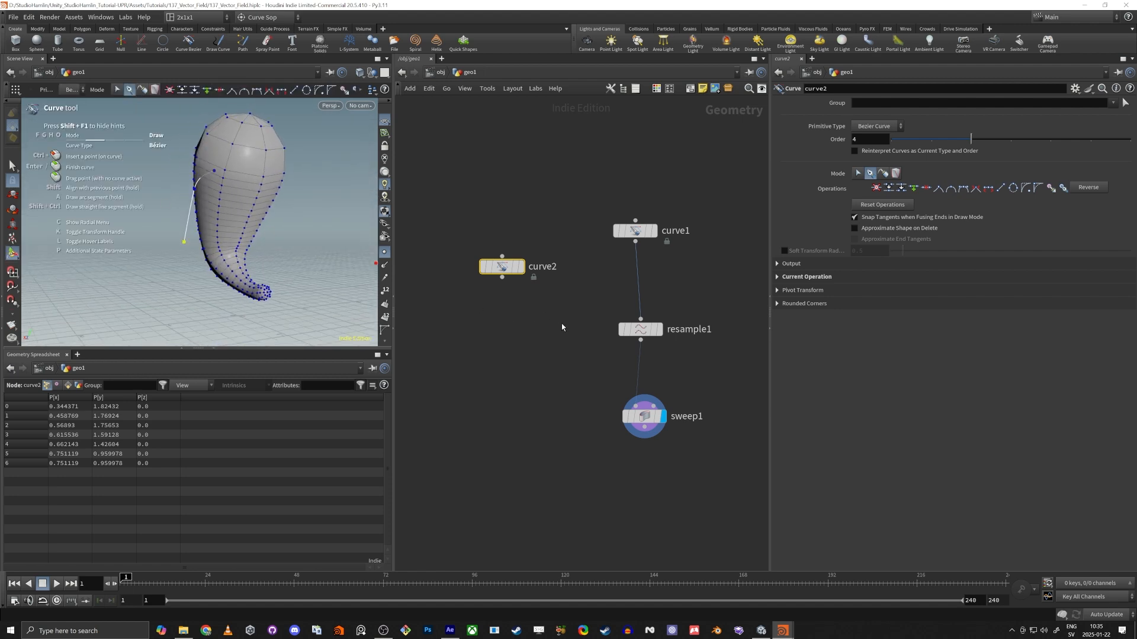
Duplicate the Resample node onto curve2's output and connect a new Sweep node to the copy.
left_click_drag(644, 330, 549, 337, "alt")
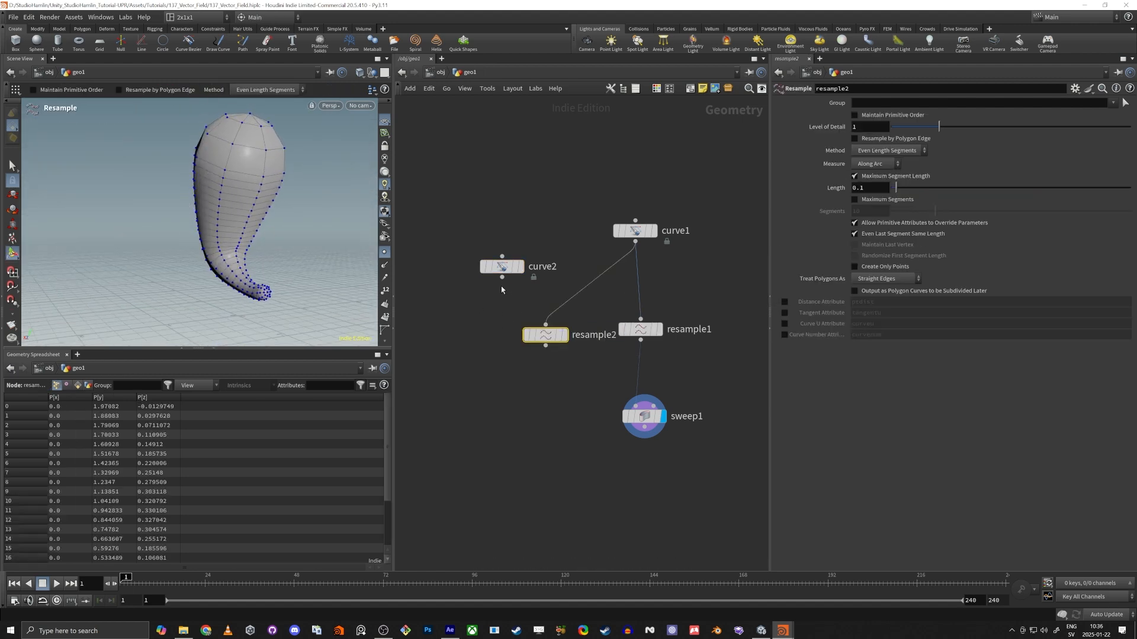
left_click_drag(503, 277, 498, 337)
left_click(498, 343)
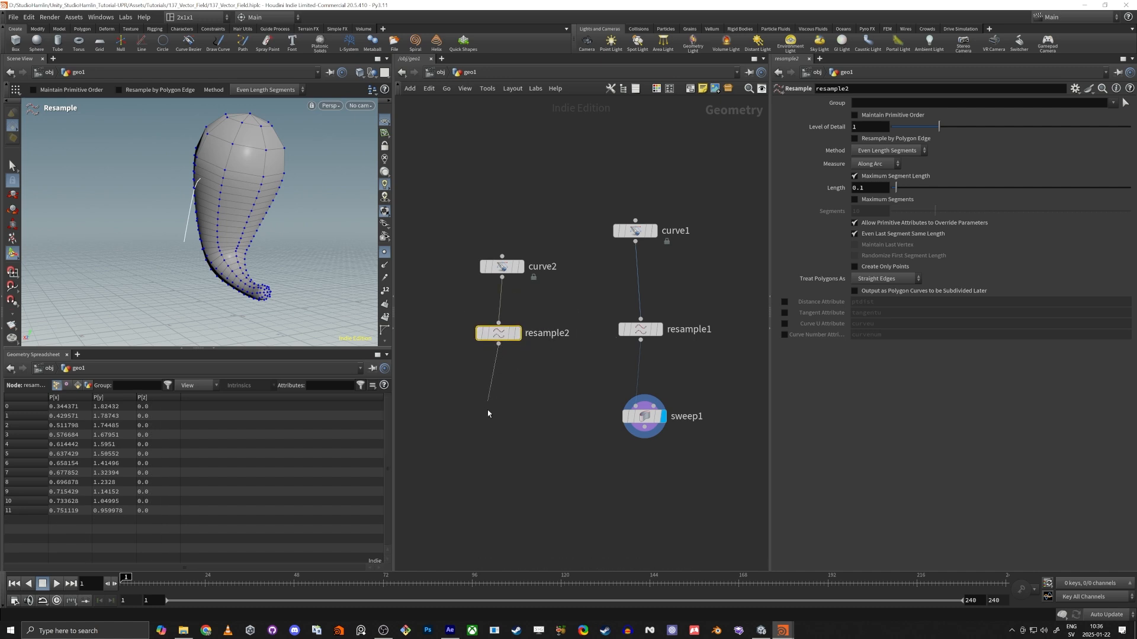
key("Tab")
type("sweep")
key("Return")
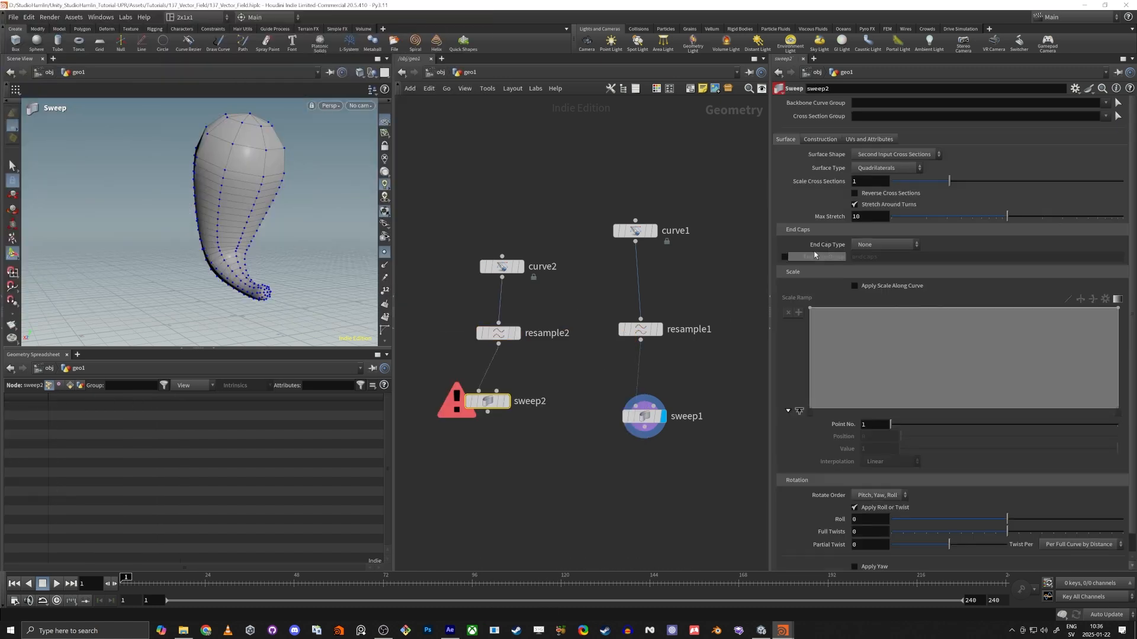
Set sweep2's Surface Shape to Round Tube and its End Cap Type to Grid.
left_click(879, 154)
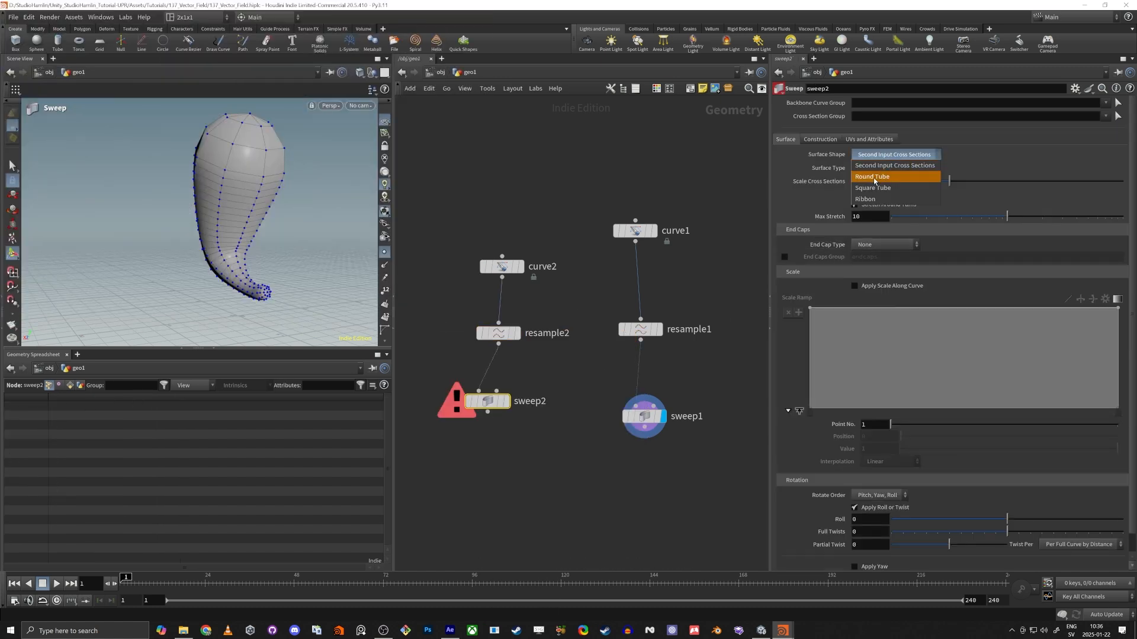
left_click(879, 168)
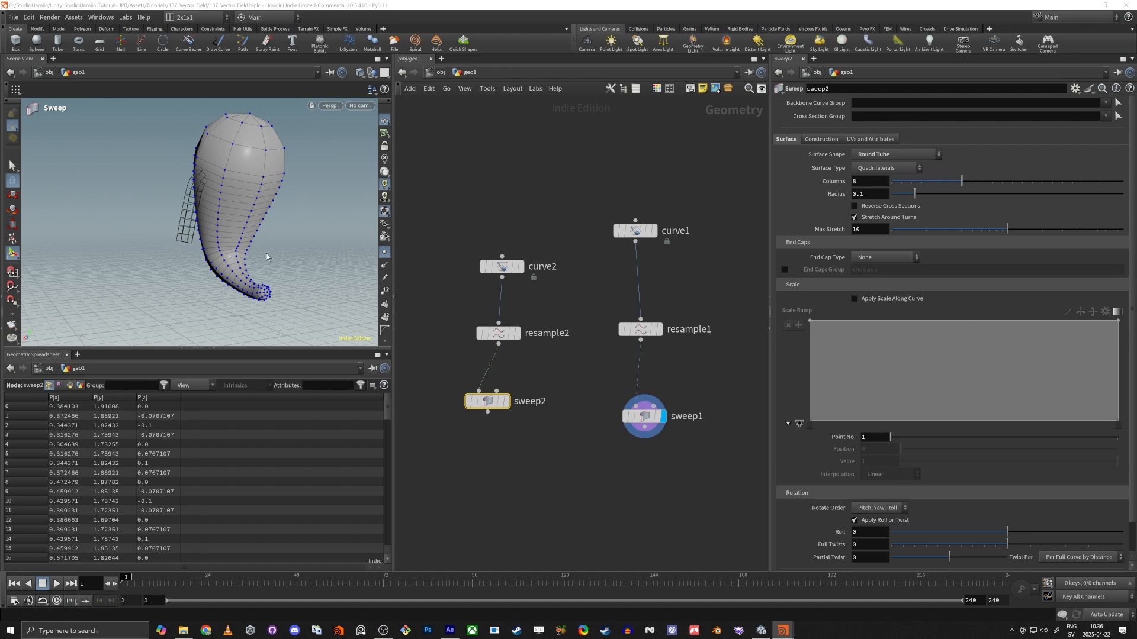
left_click_drag(267, 257, 360, 269, "alt")
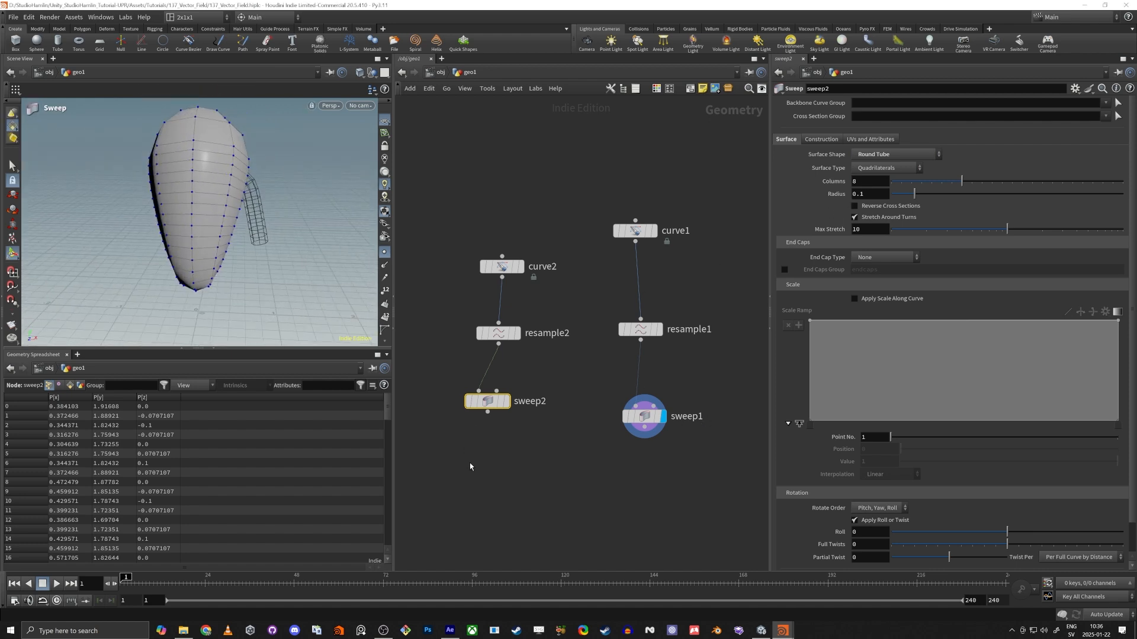
middle_click_drag(507, 447, 517, 455)
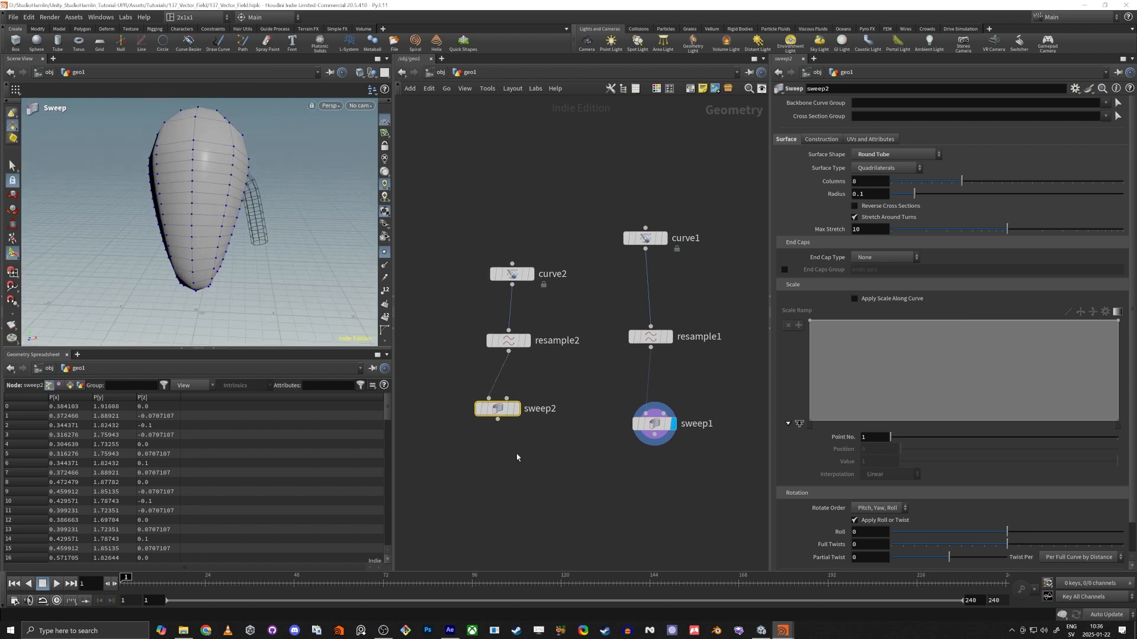
left_click(868, 261)
left_click(860, 291)
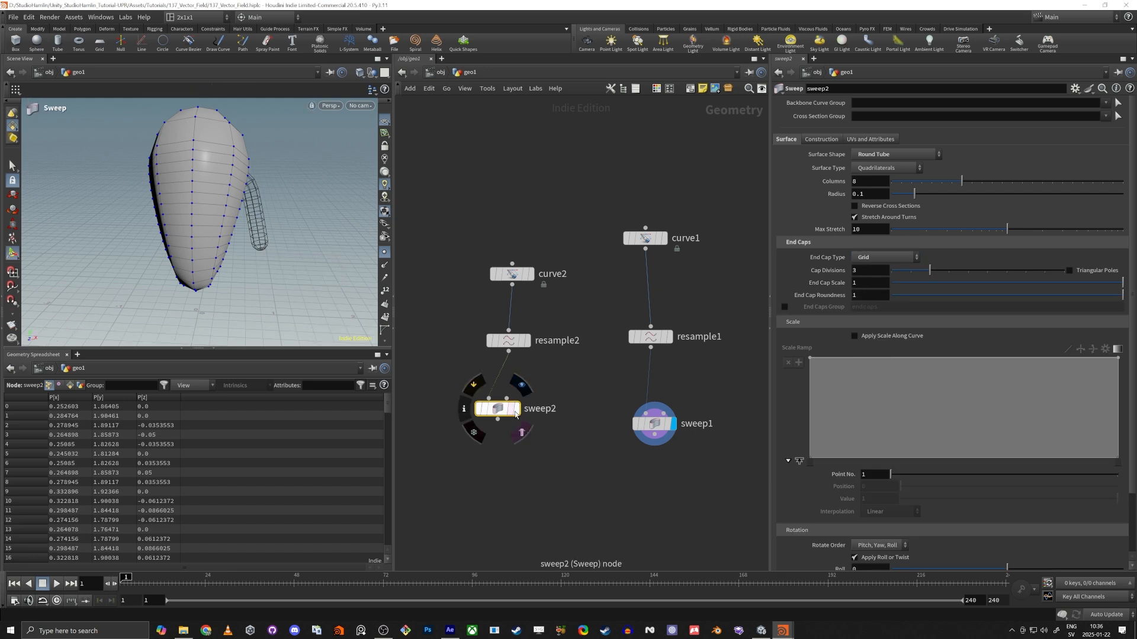
Make sweep2 the displayed node and keep sweep1 visible as a template.
left_click(517, 409)
left_click(668, 423, "ctrl")
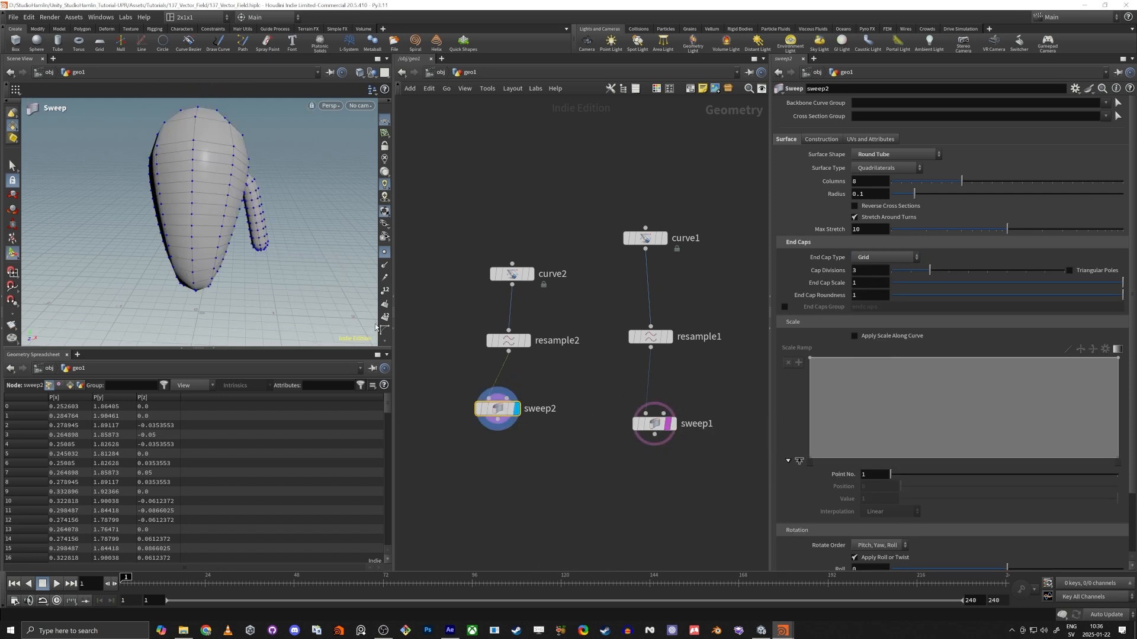
mouse_move(256, 217)
left_mouse_down("alt")
mouse_move(204, 209)
mouse_move(265, 224)
left_mouse_up("alt")
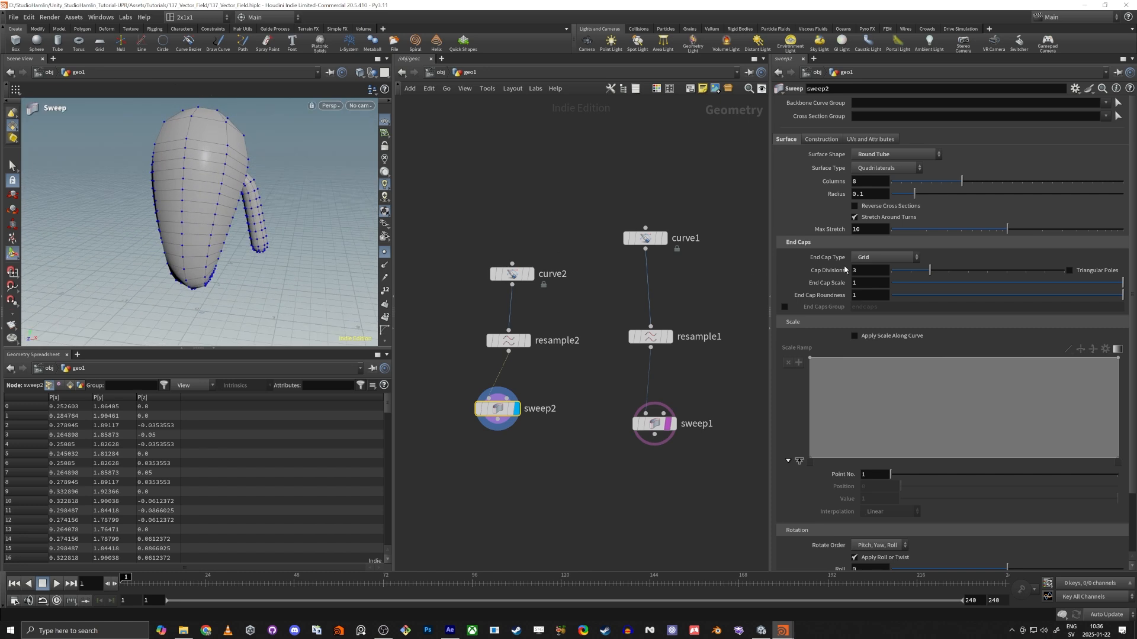
Enable Apply Scale Along Curve on sweep2 and shape its ramp from about 0.4 at the start to 0.47 near position 0.8, rising to 1 by 0.84.
left_click(855, 336)
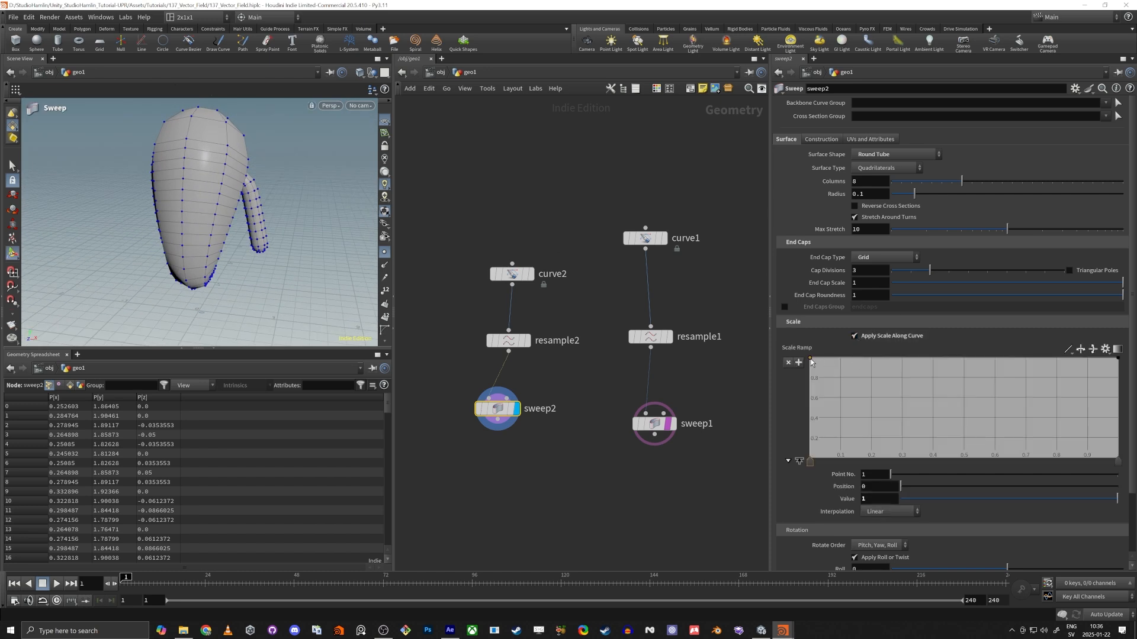
left_click_drag(812, 361, 845, 379)
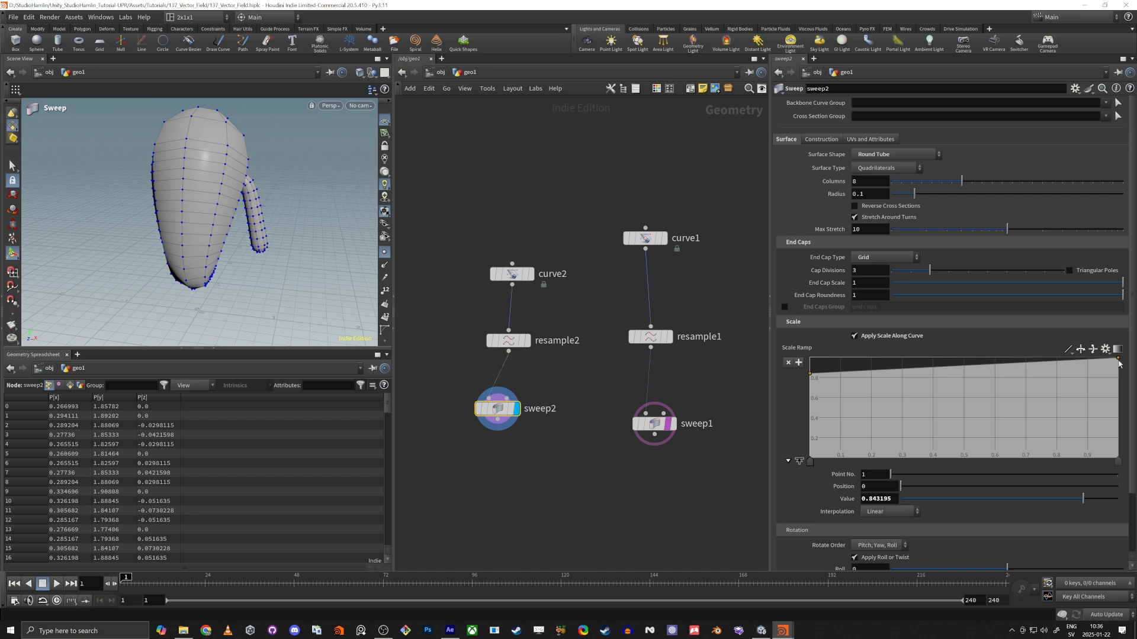
left_click(1068, 365)
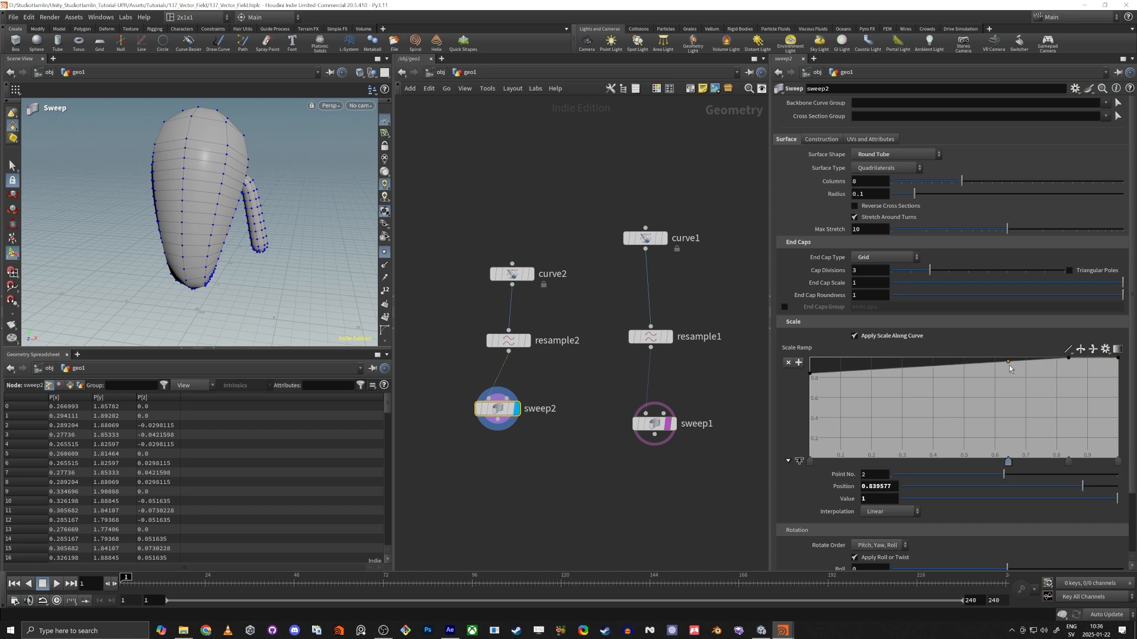
left_click_drag(1010, 368, 1061, 419)
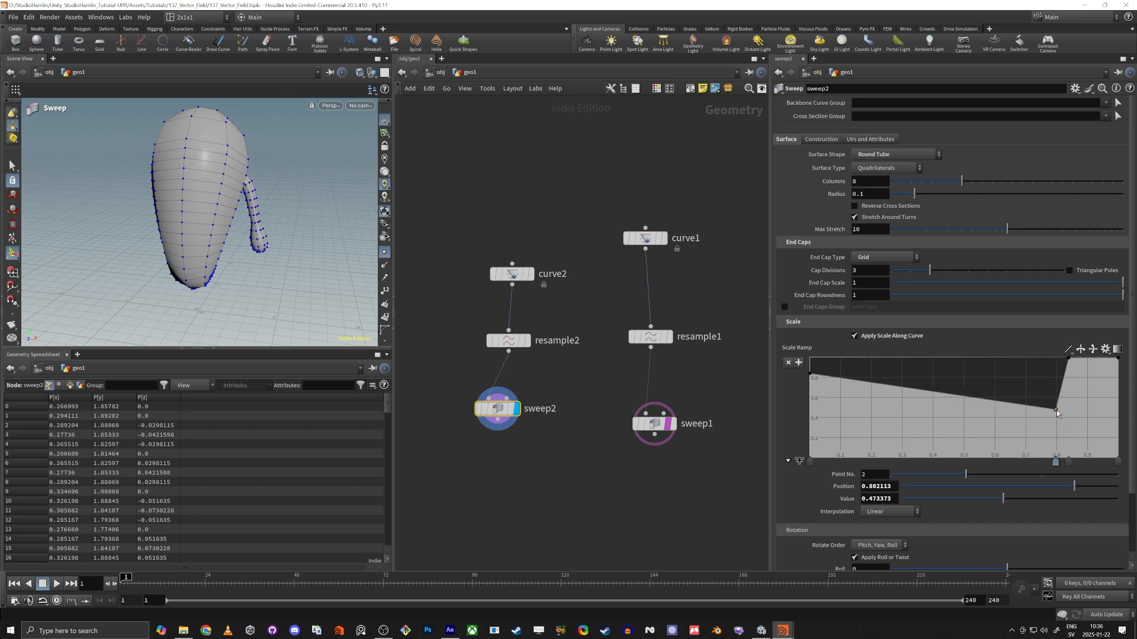
left_click_drag(811, 375, 810, 421)
left_click_drag(241, 249, 218, 251, "alt")
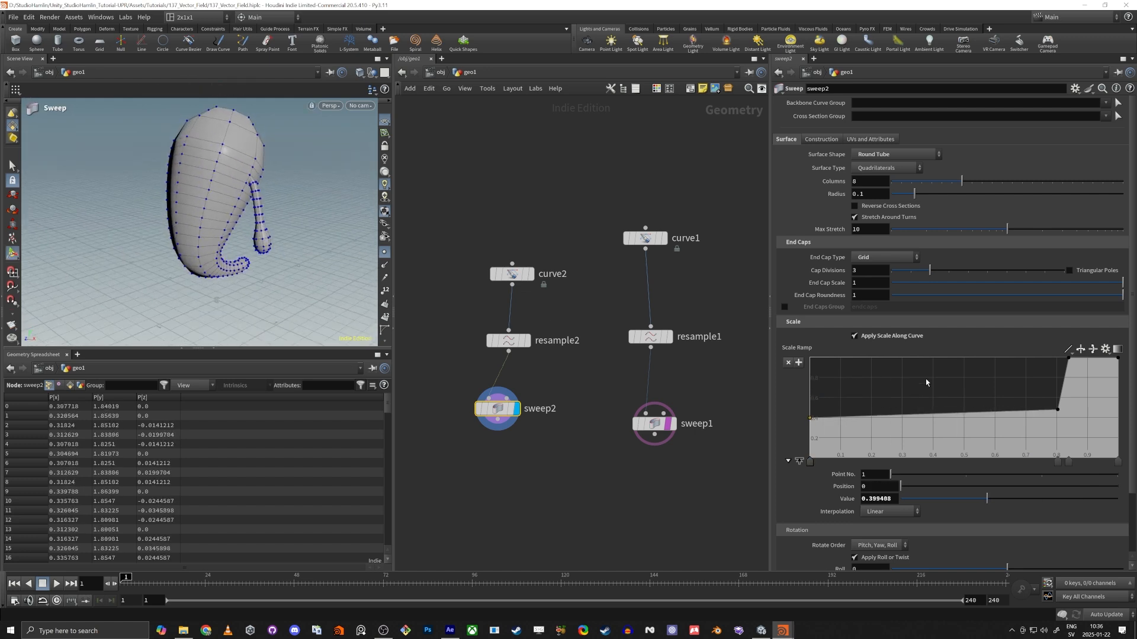
Set sweep2's Radius to 0.175 and connect a displayed Mirror node to its output.
left_click_drag(916, 202, 934, 203)
left_click_drag(122, 249, 221, 237, "alt")
middle_click_drag(526, 453, 556, 364)
key("Tab")
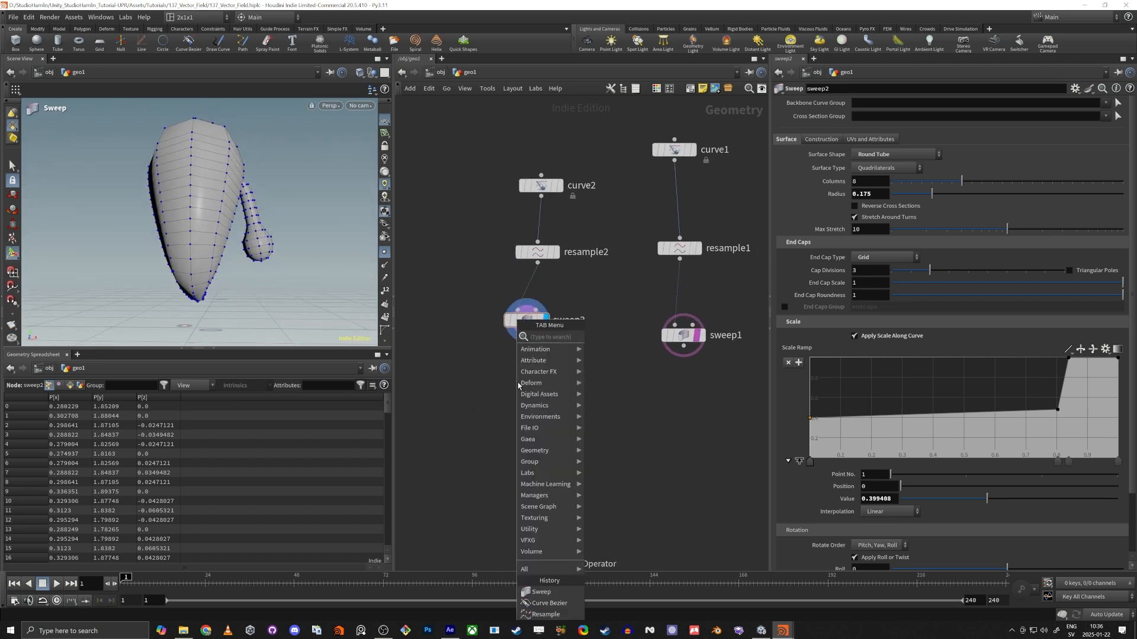
key("Return")
left_click(518, 385)
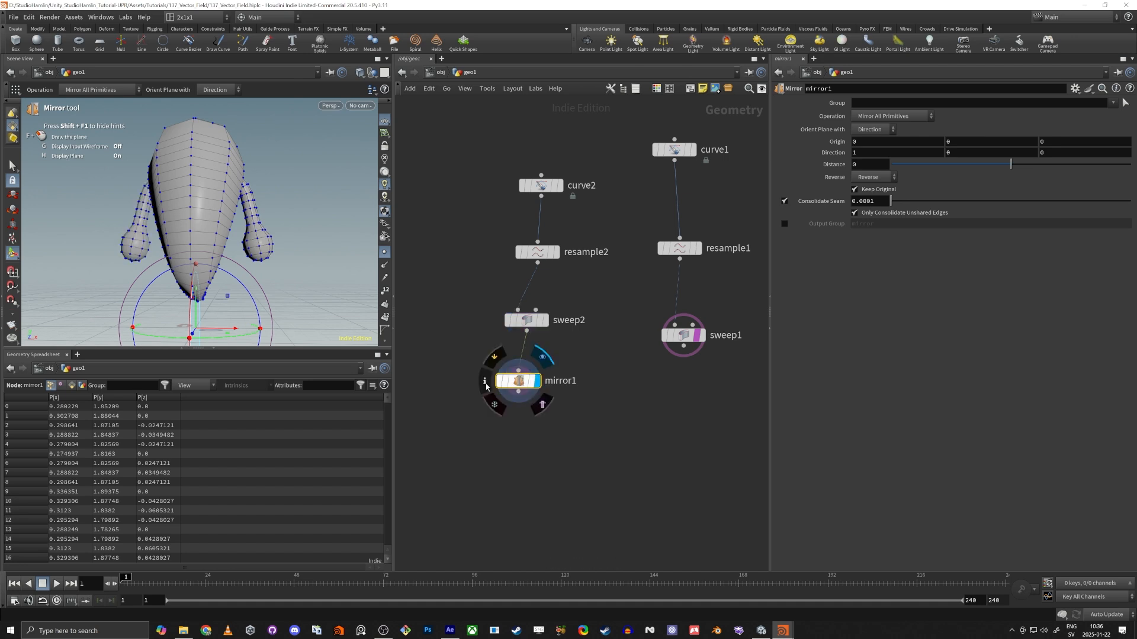
left_click(536, 381)
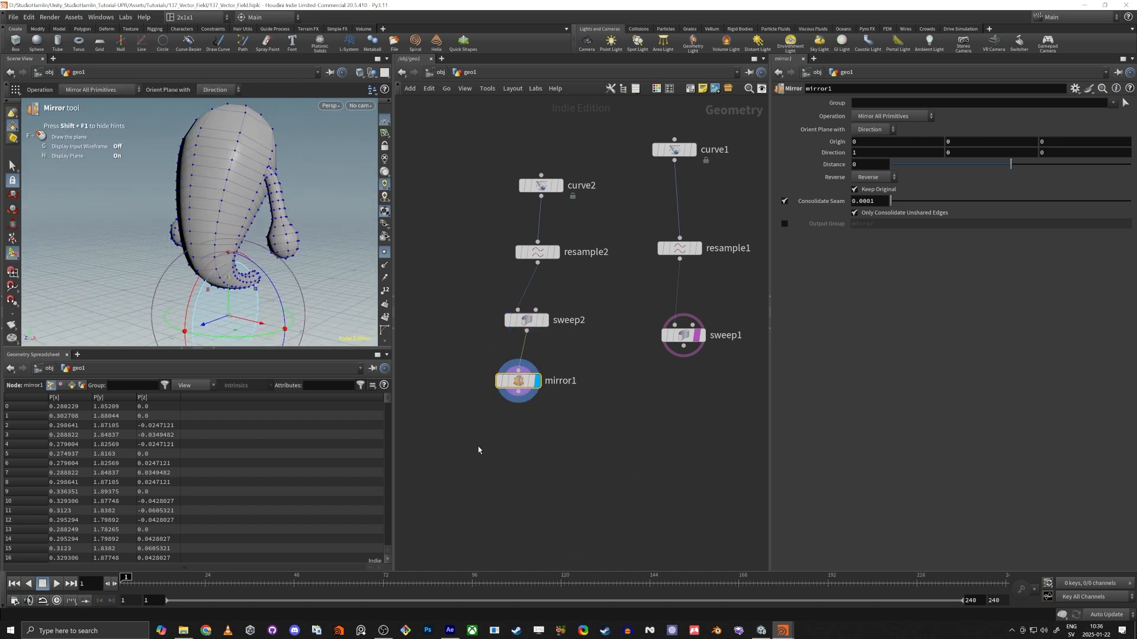
Add a Boolean node fed by mirror1 and sweep1 and make it the displayed node.
key("Tab")
type("boole")
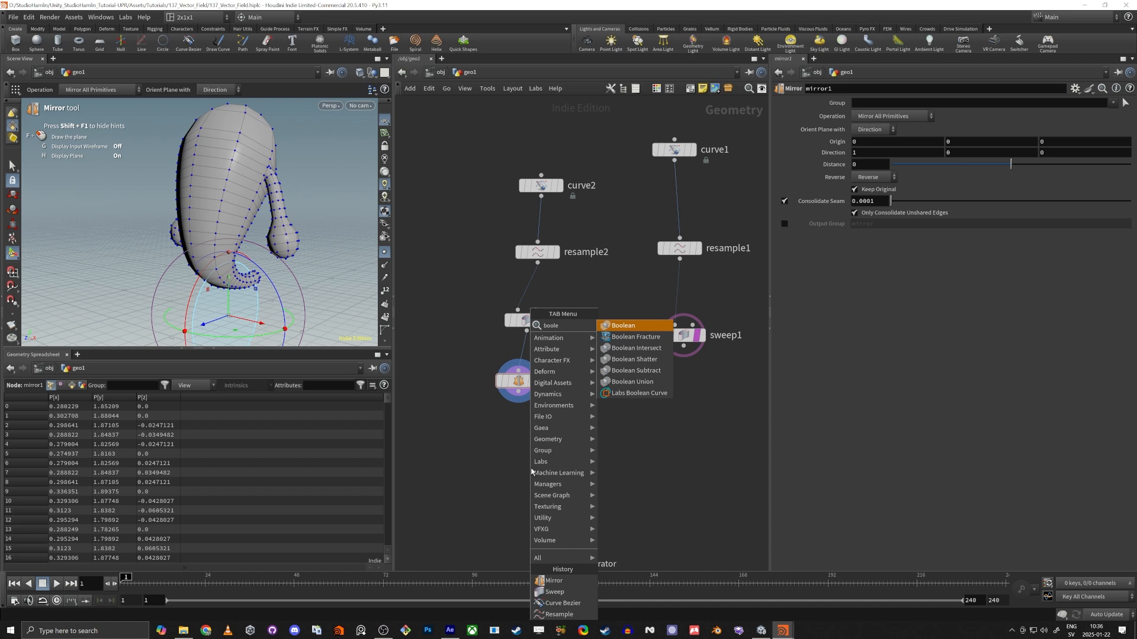
key("Return")
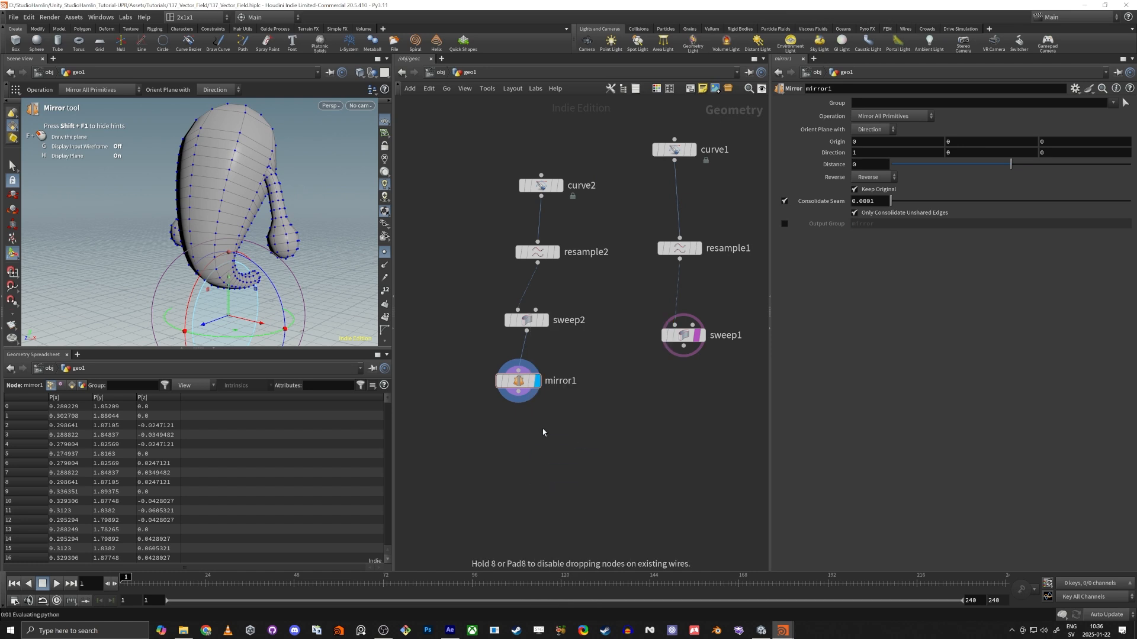
left_click(577, 434)
left_click_drag(518, 392, 683, 346)
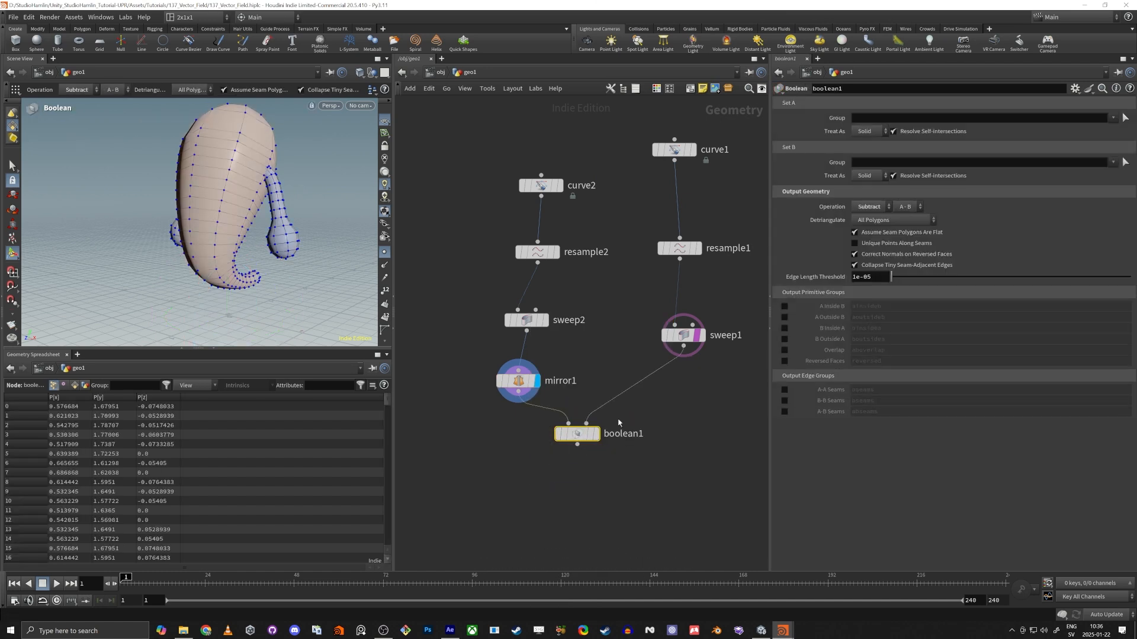
left_click(596, 434)
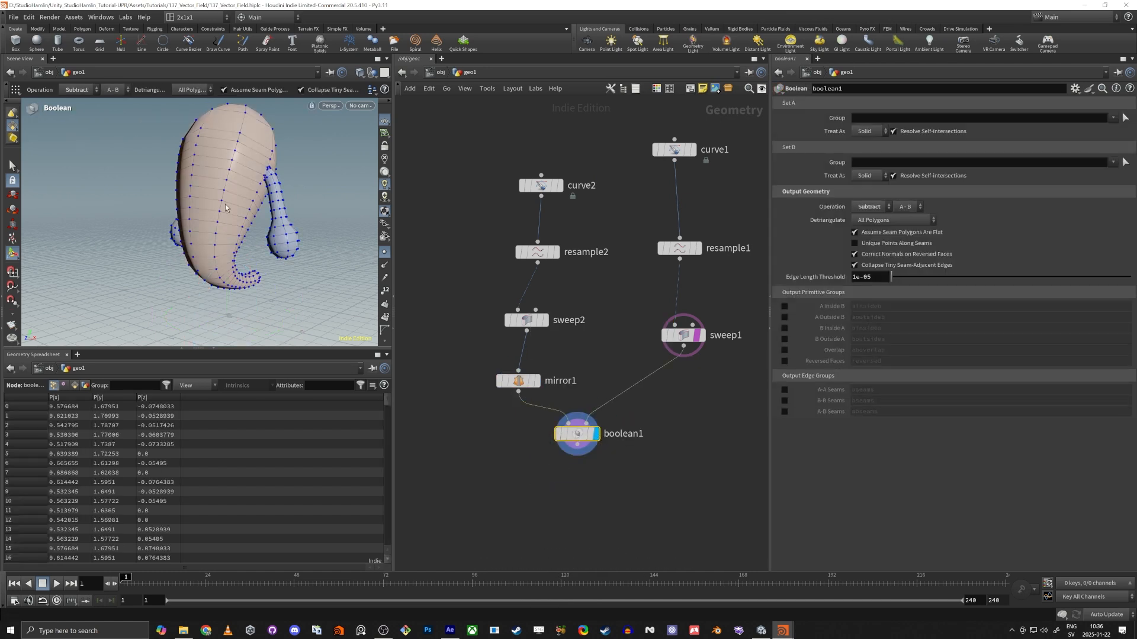
left_click_drag(225, 207, 216, 145)
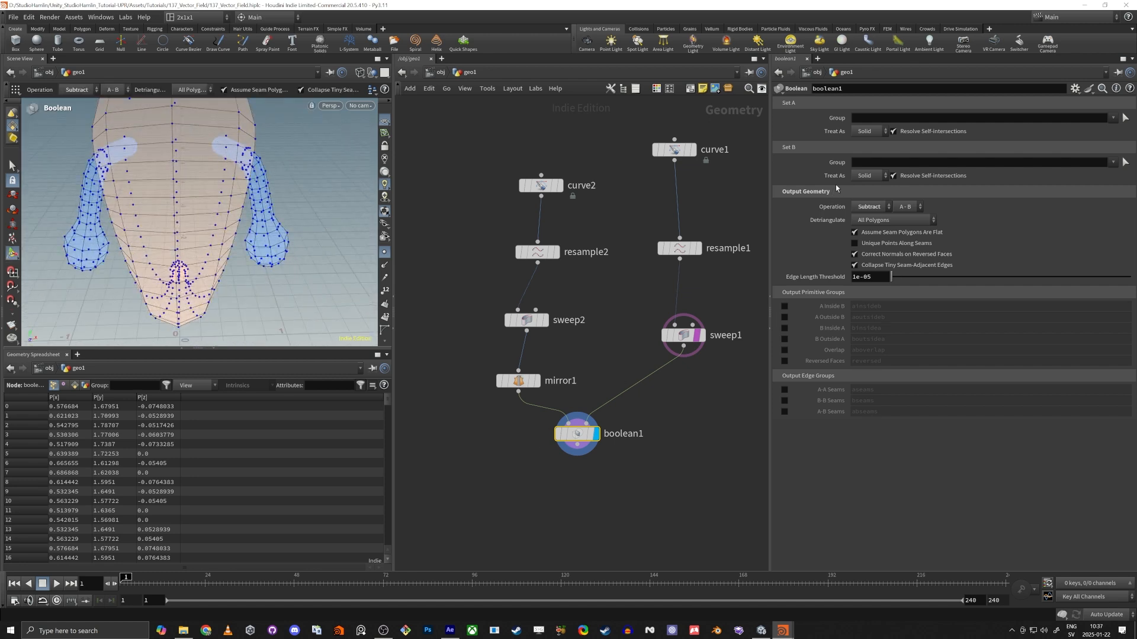
Set the Boolean node's Operation to Union and turn off the template display of sweep1.
left_click(870, 207)
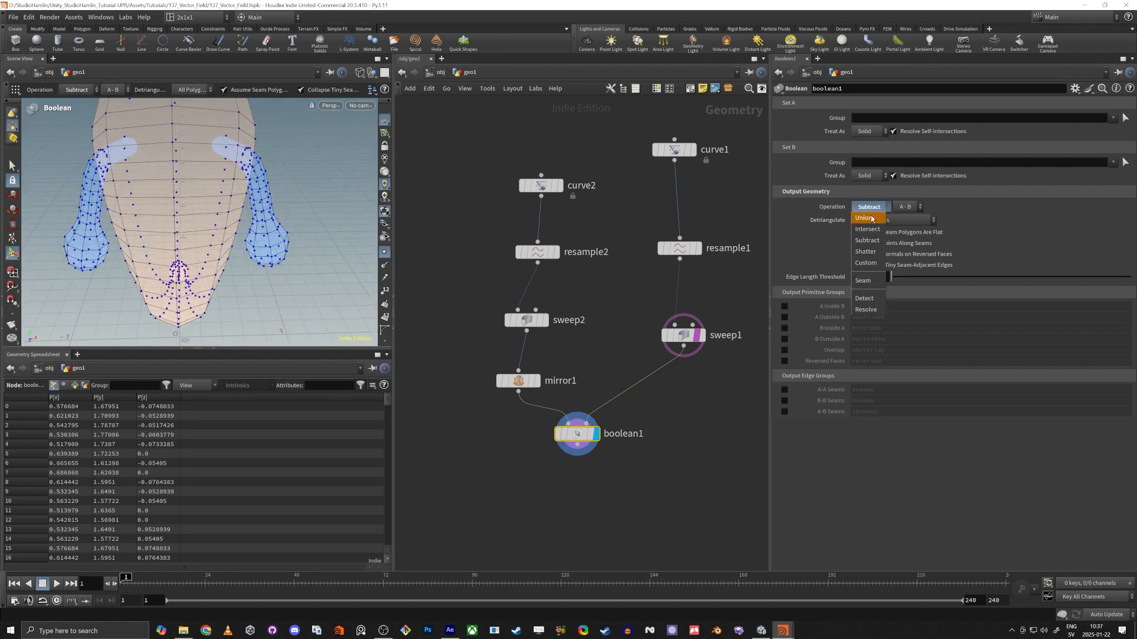
left_click(869, 219)
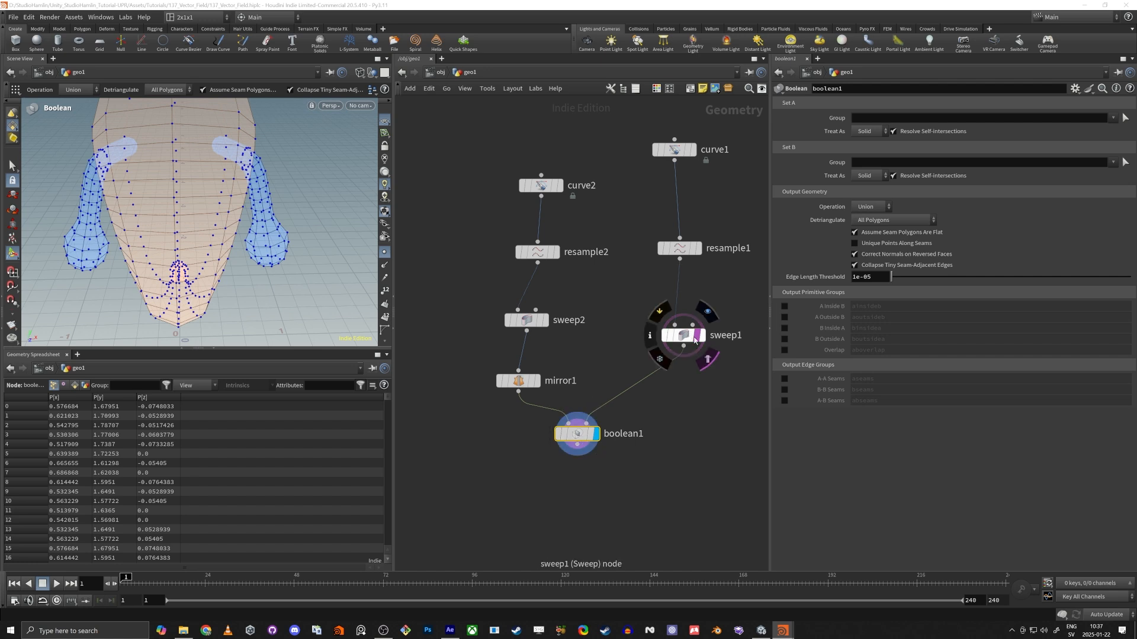
left_click(700, 354)
Connect a Null node to boolean1's output and make it the displayed node.
left_click(578, 445)
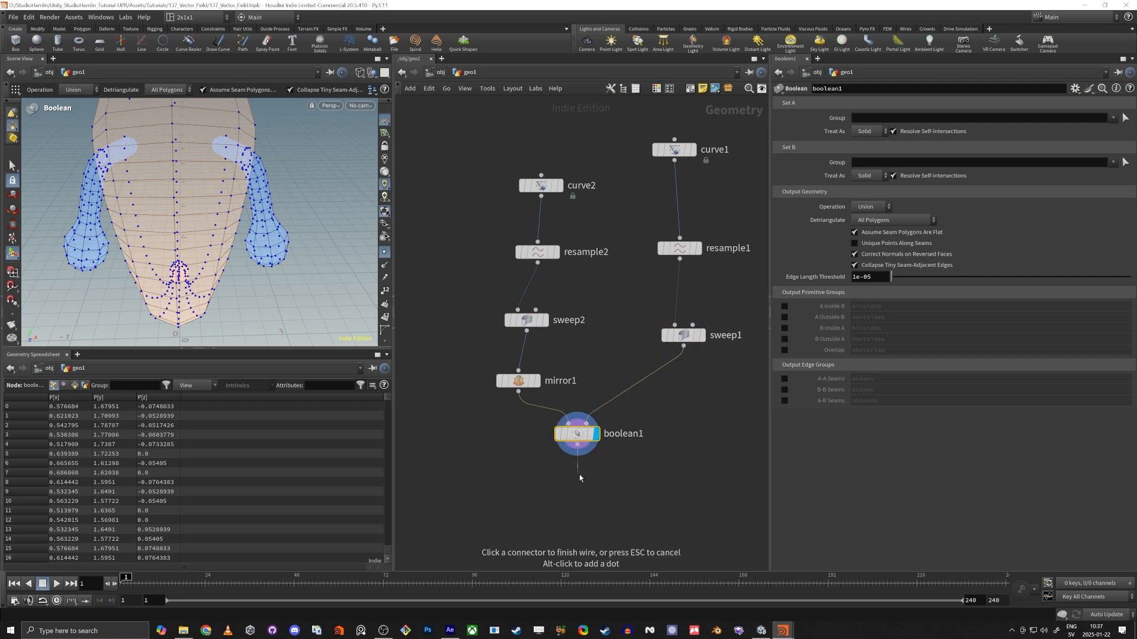
key("Tab")
type("nu")
key("Return")
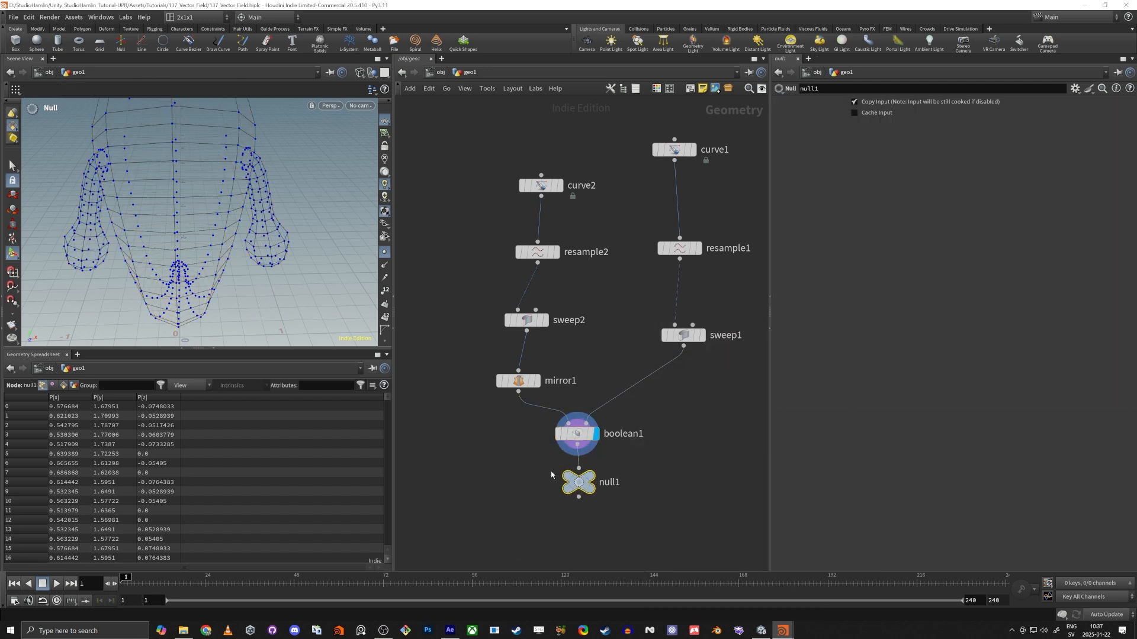
left_click(599, 463)
left_click_drag(168, 192, 288, 199, "alt")
scroll(190, 222, "down", 5)
left_click_drag(177, 241, 167, 251, "alt")
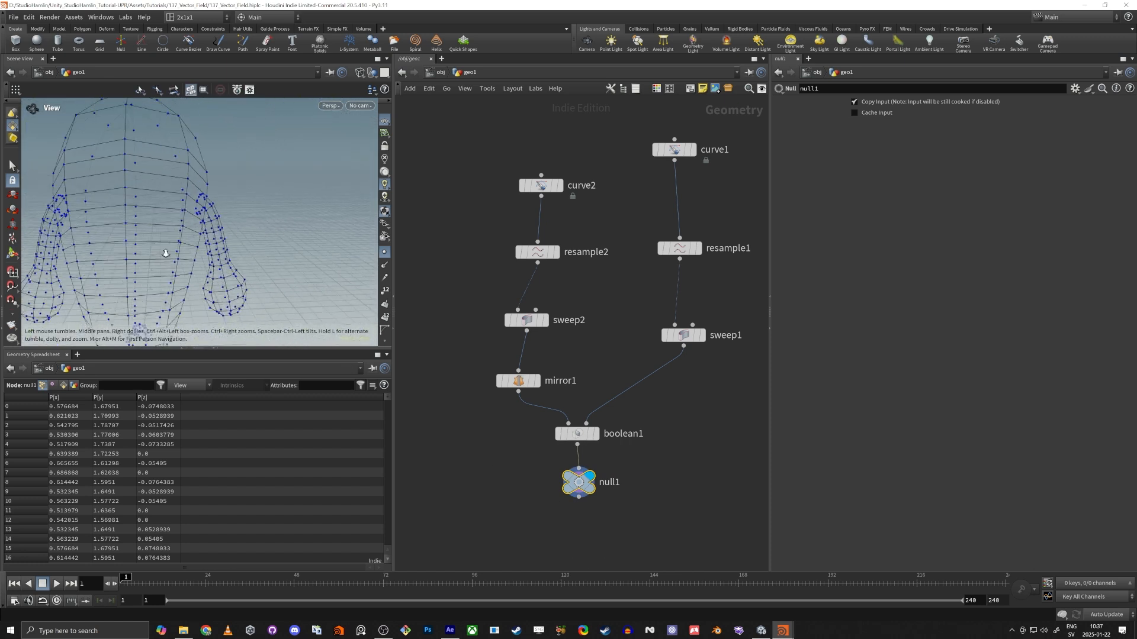
middle_click_drag(167, 251, 211, 256, "alt")
Connect a Remesh node below null1 and display its result.
middle_click_drag(559, 541, 555, 468)
scroll(560, 463, "up", 2)
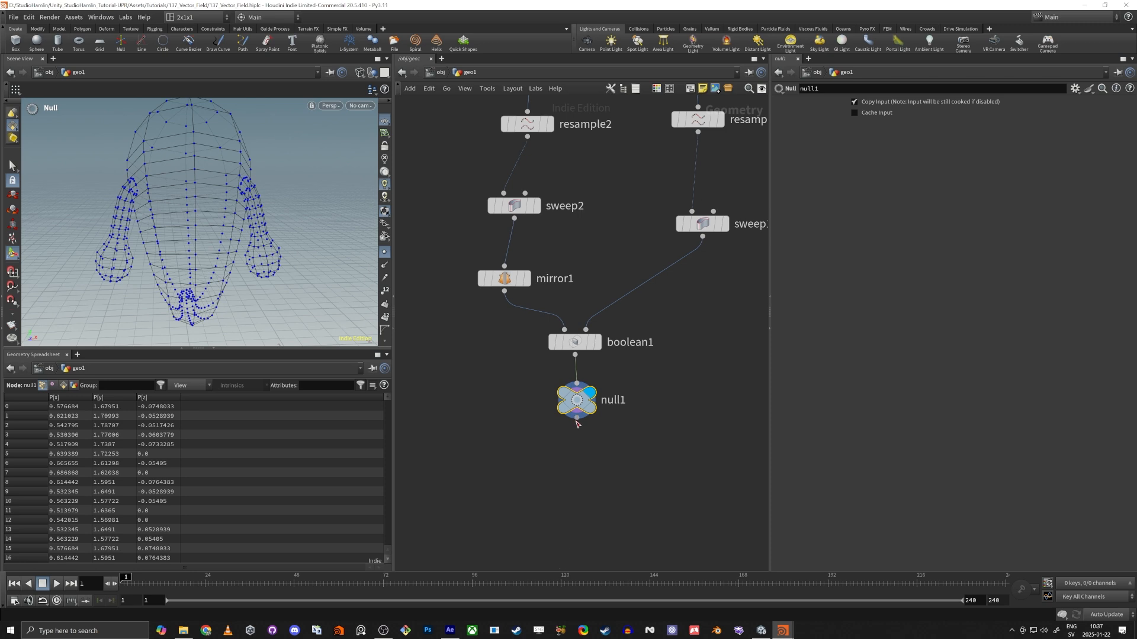
left_click_drag(577, 423, 579, 473)
key("Tab")
type("remesh")
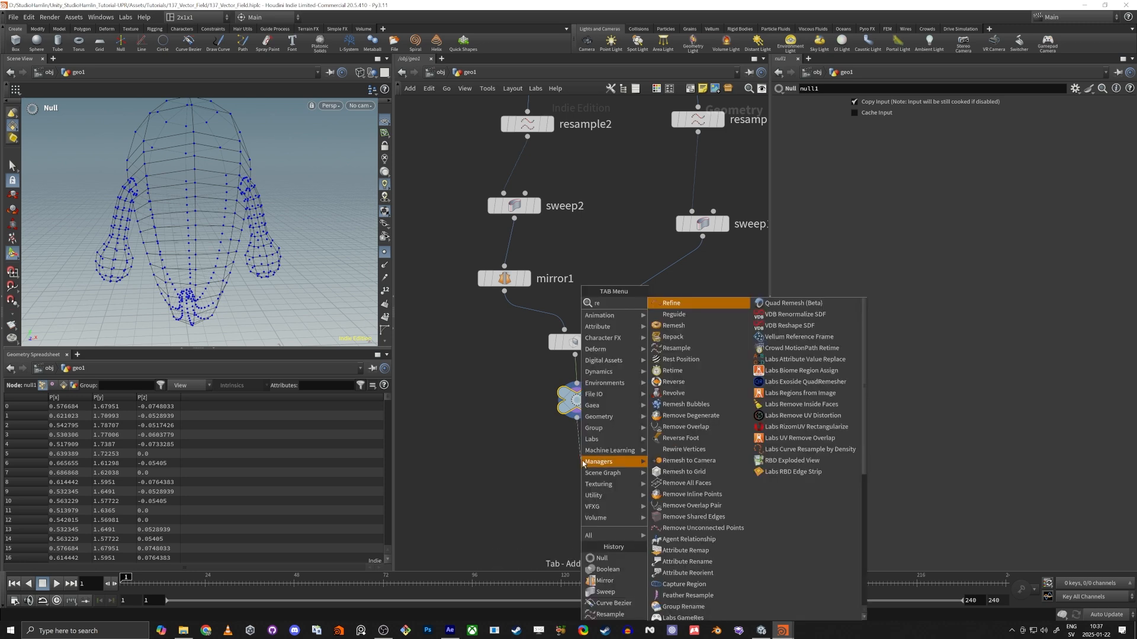
key("Return")
key("Return")
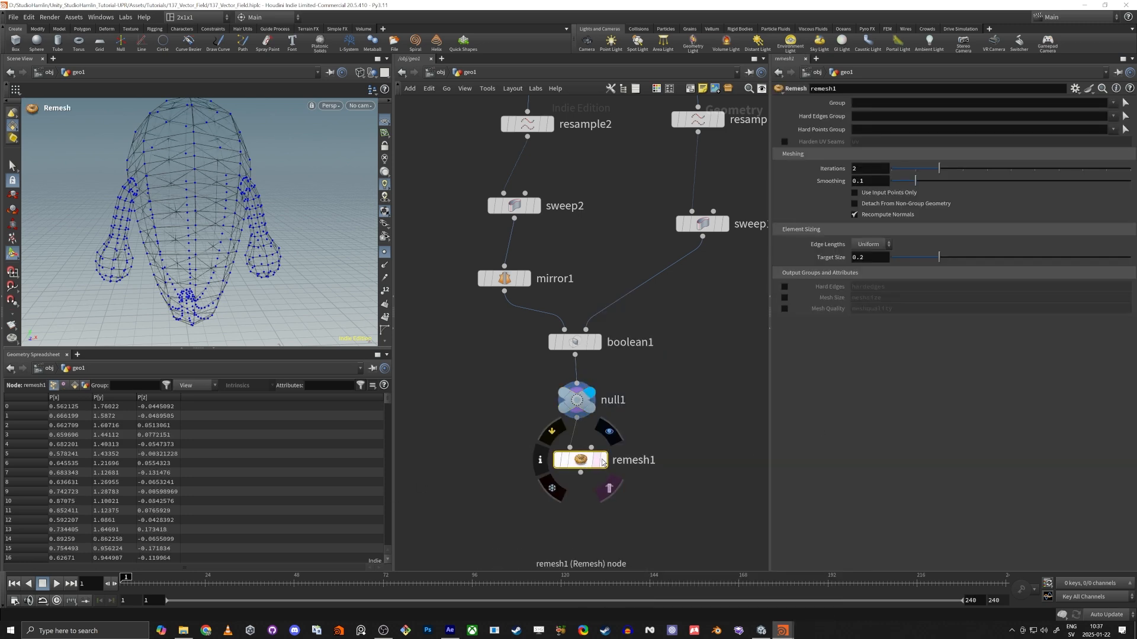
left_click(604, 460)
left_click_drag(170, 153, 209, 285)
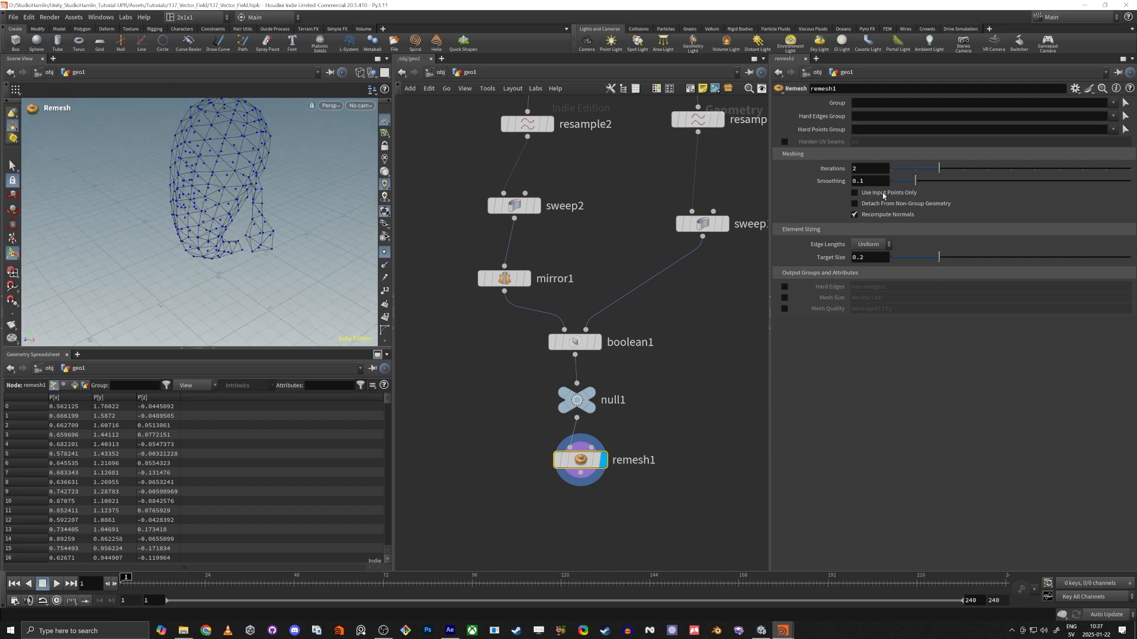
Refine the remeshed character by setting remesh1's Target Size to 0.1.
scroll(234, 210, "up", 5)
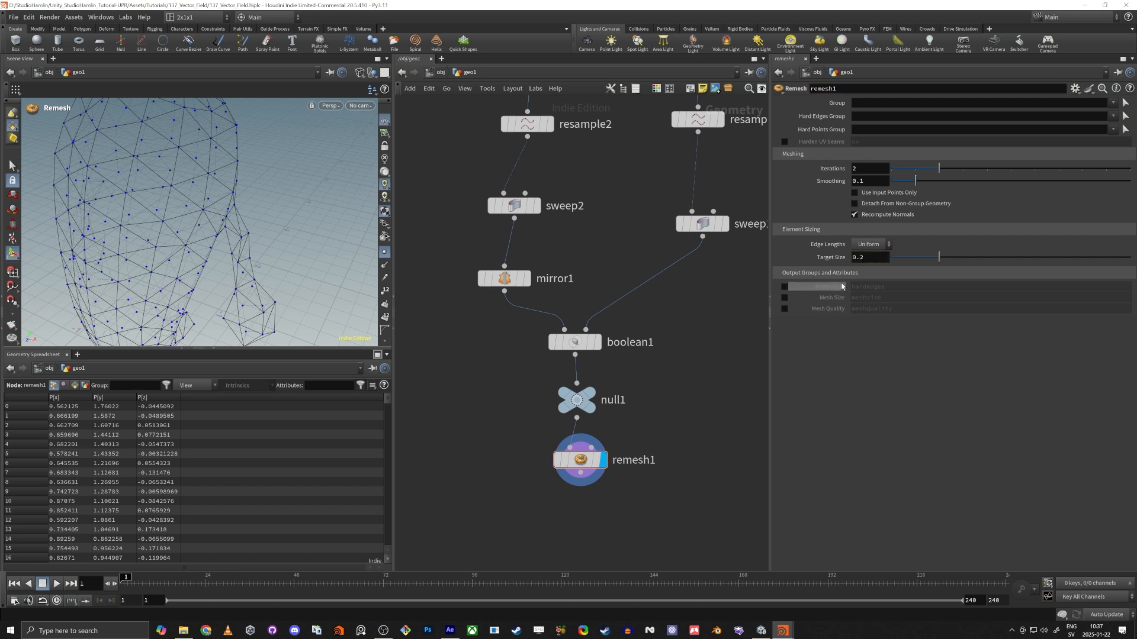
type("1")
key("Tab")
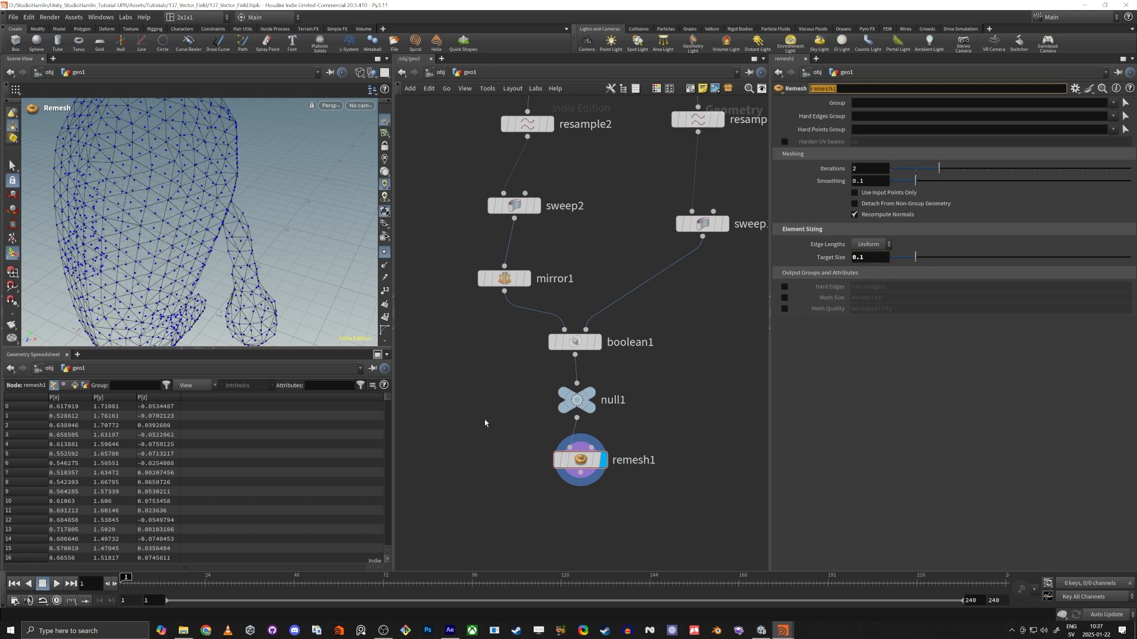
left_click_drag(251, 198, 339, 287, "alt")
Connect a Smooth node to remesh1's output and display the smoothed character.
middle_click_drag(591, 527, 638, 400)
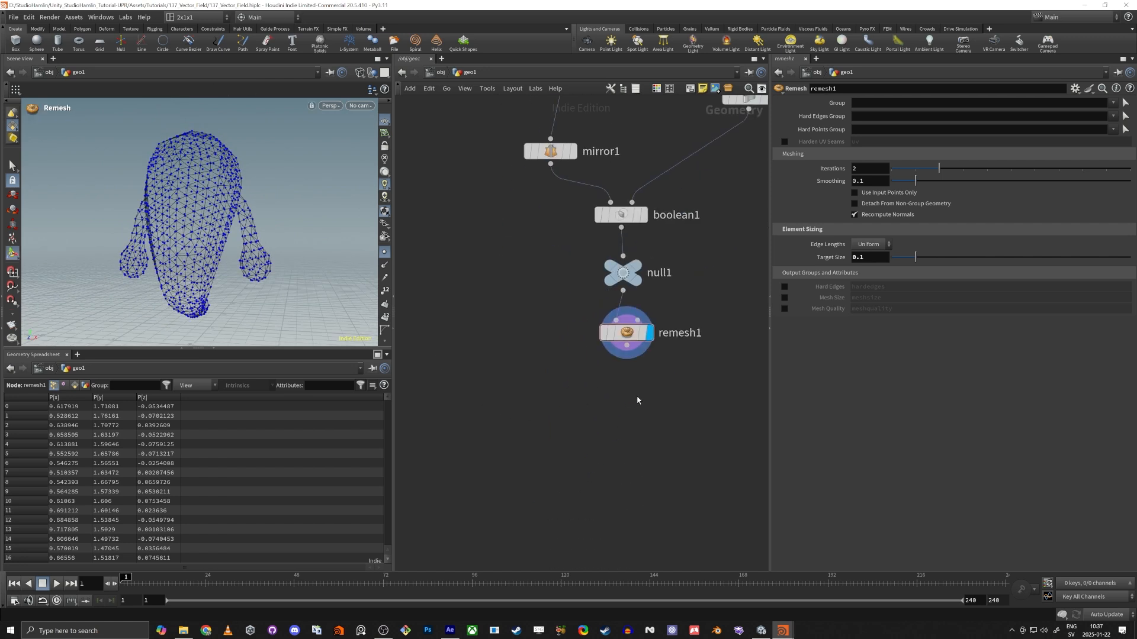
key("Tab")
type("smooth")
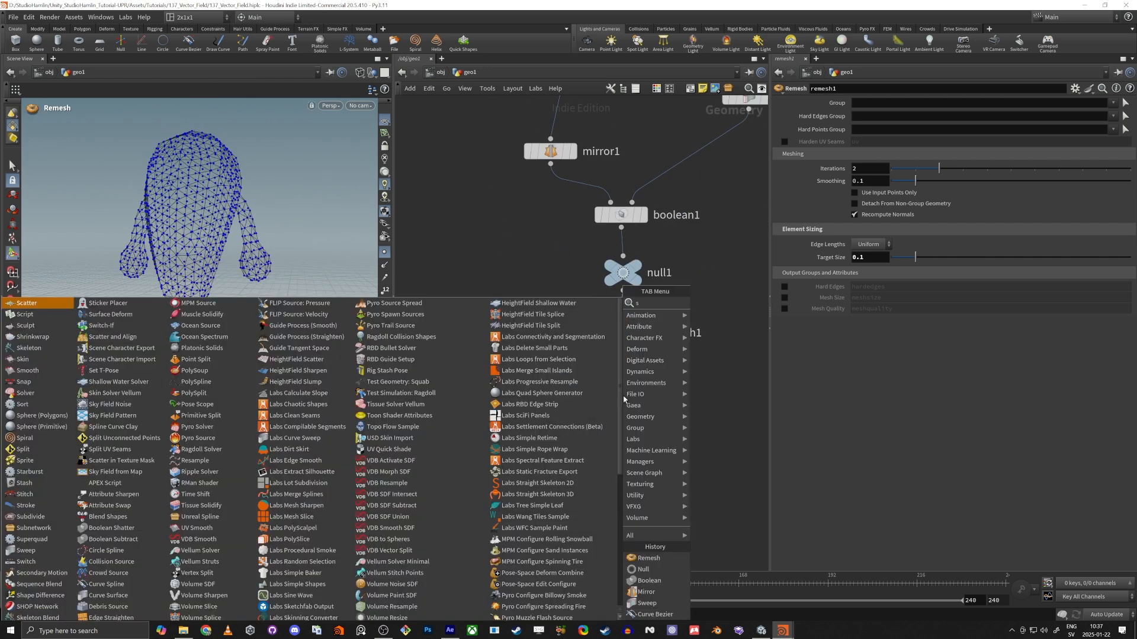
key("Return")
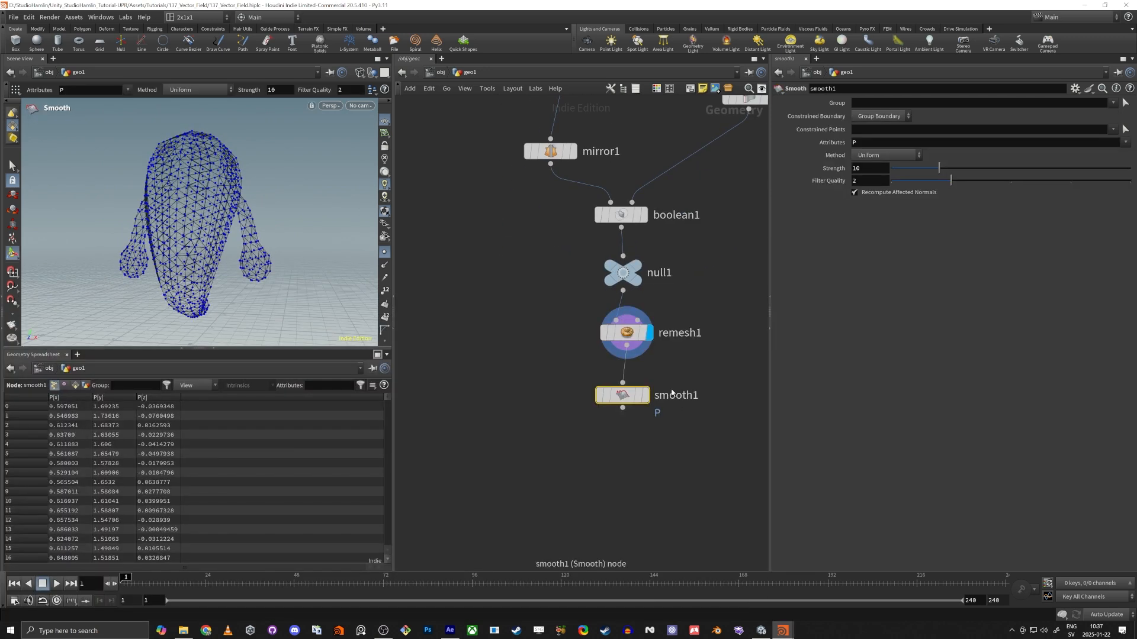
left_click(646, 395)
left_click_drag(620, 395, 637, 392)
left_click_drag(285, 248, 315, 251, "alt")
middle_click_drag(495, 294, 511, 363)
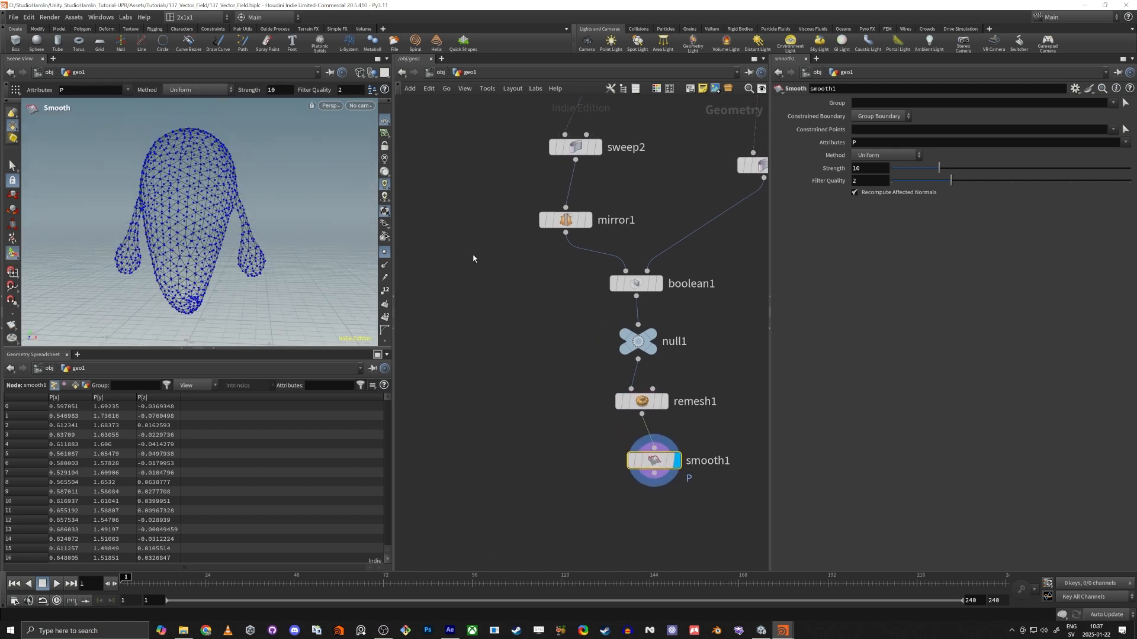
middle_click_drag(472, 258, 480, 329)
left_click_drag(241, 224, 261, 234, "alt")
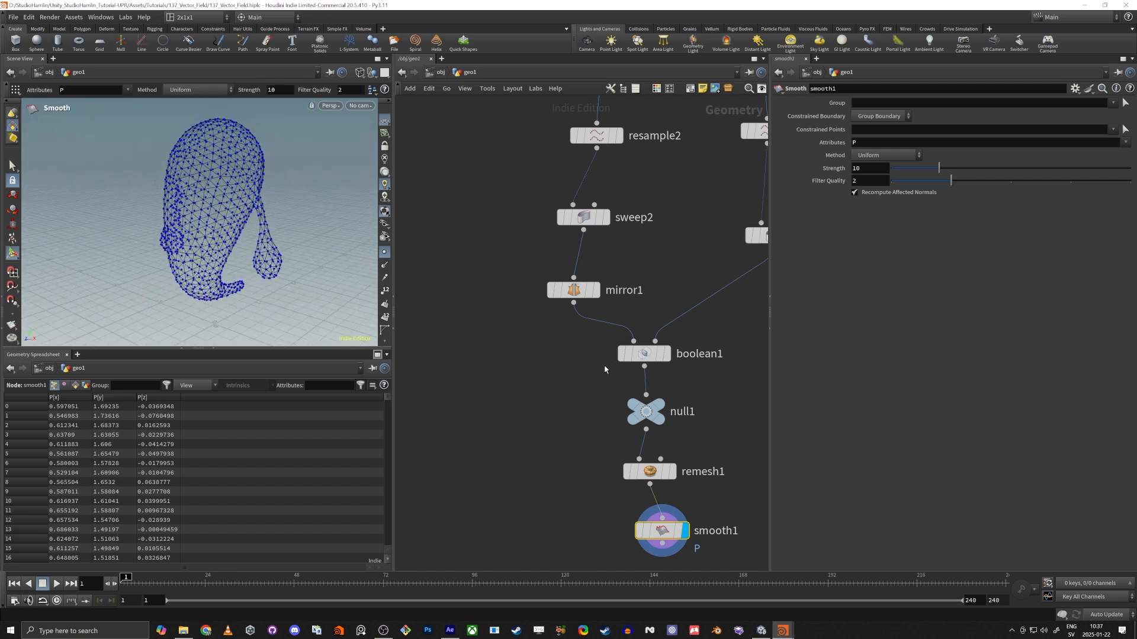
Add a separate polygon Sphere node in the empty area beside the character's node chain.
middle_click_drag(583, 398, 611, 323)
left_click(542, 388)
middle_click_drag(541, 389, 575, 309)
scroll(557, 347, "up", 1)
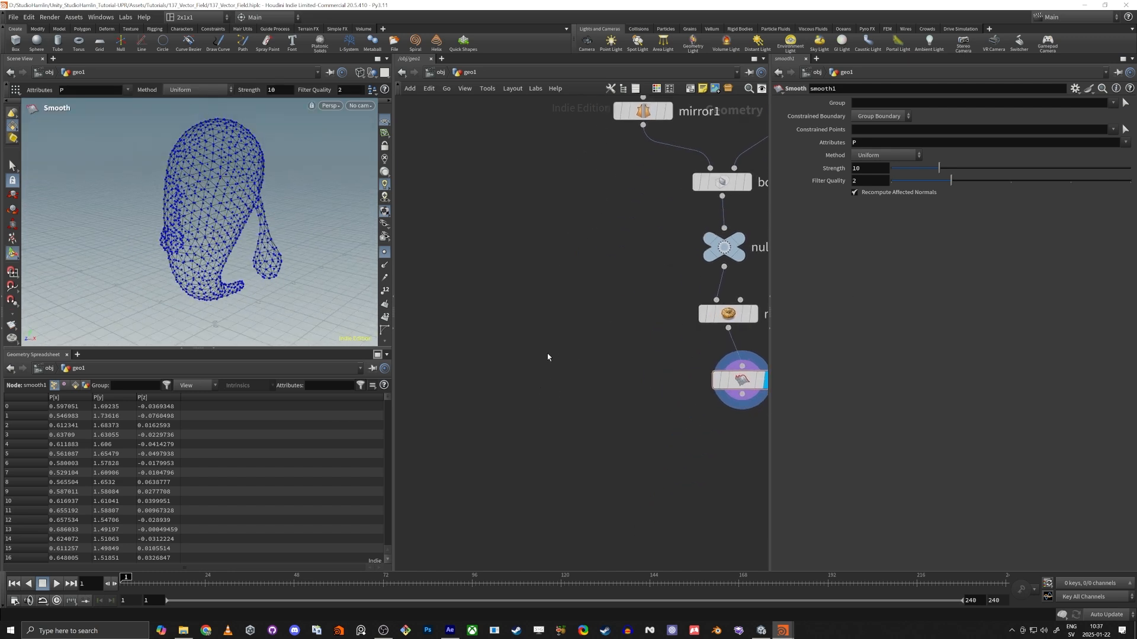
key("Tab")
type("sph")
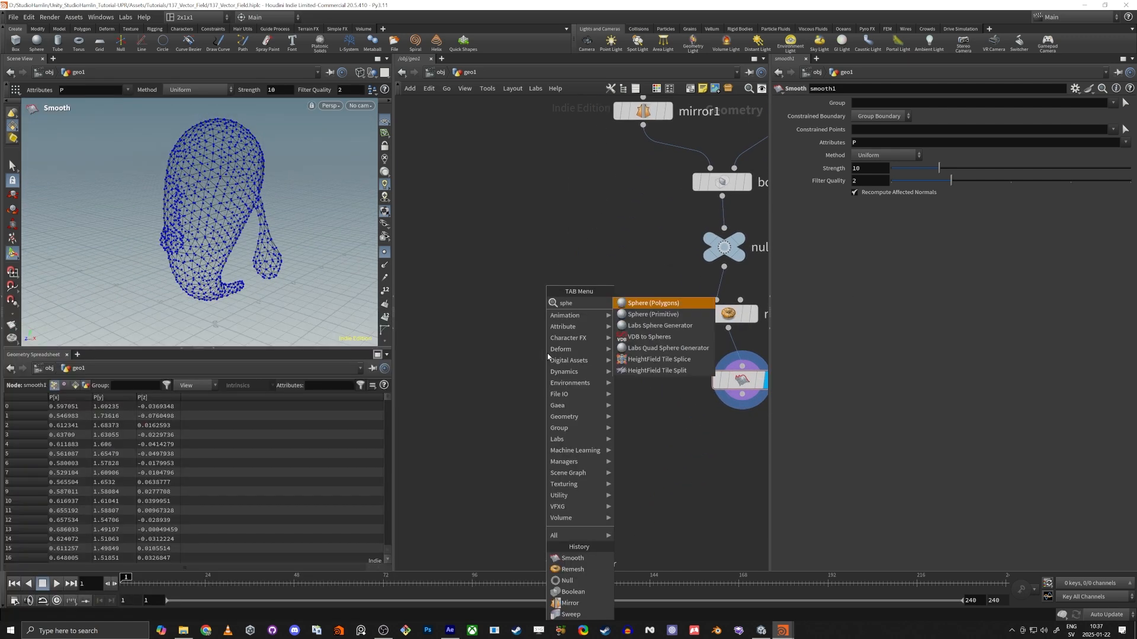
key("Return")
left_click(547, 357)
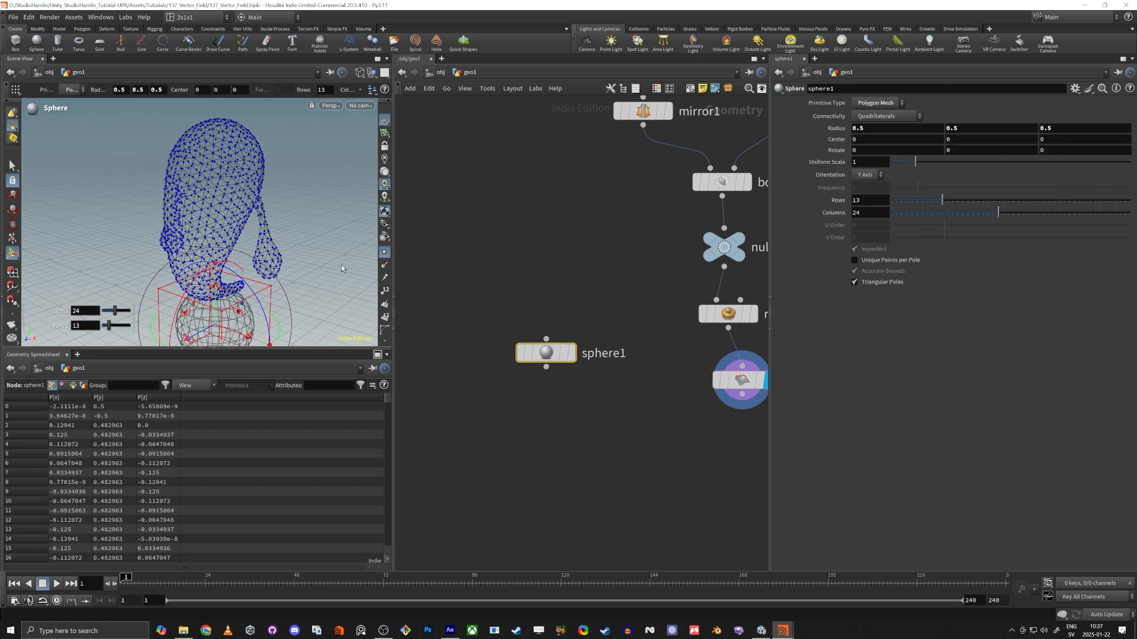
Show smooth1 as a template and make sphere1 the displayed node.
middle_click_drag(672, 364, 623, 348)
mouse_move(711, 369)
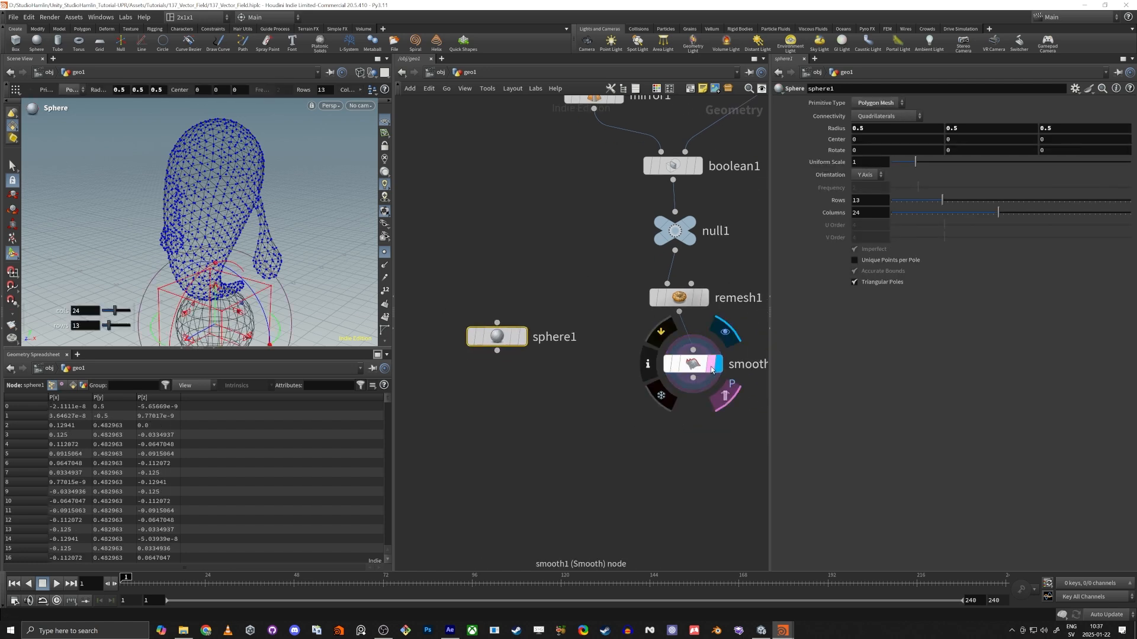
left_click(521, 336)
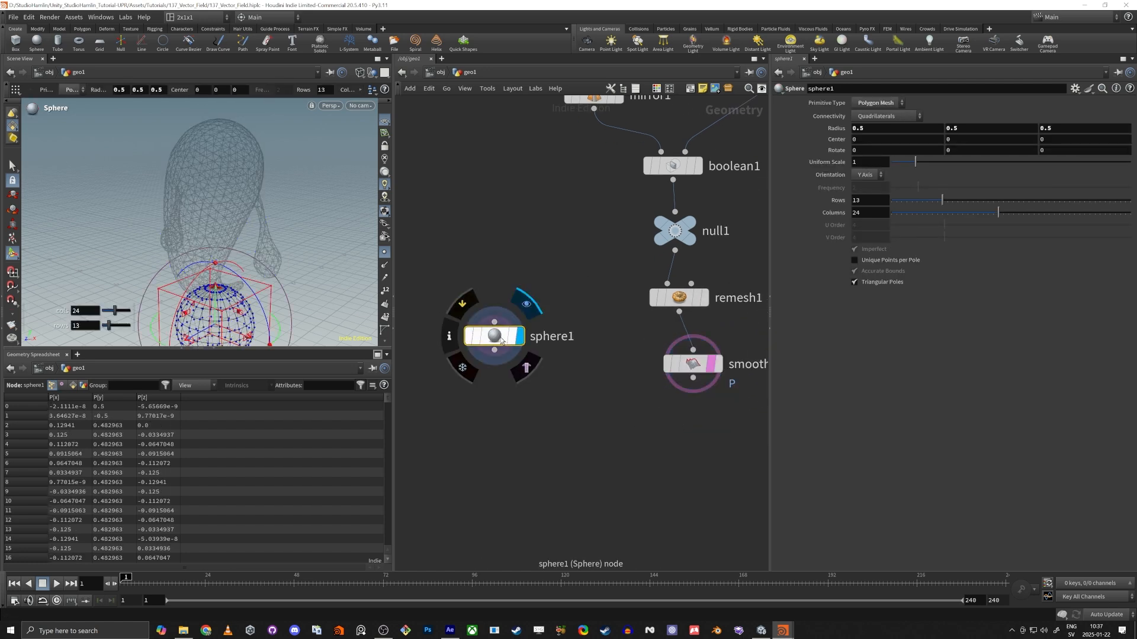
left_click_drag(501, 341, 504, 341)
Move the sphere up to the character's head, centered at about Y 2.23 and Z 0.47, and switch the viewport to shaded display.
left_click_drag(223, 261, 175, 271, "alt")
middle_click_drag(219, 283, 248, 199, "alt")
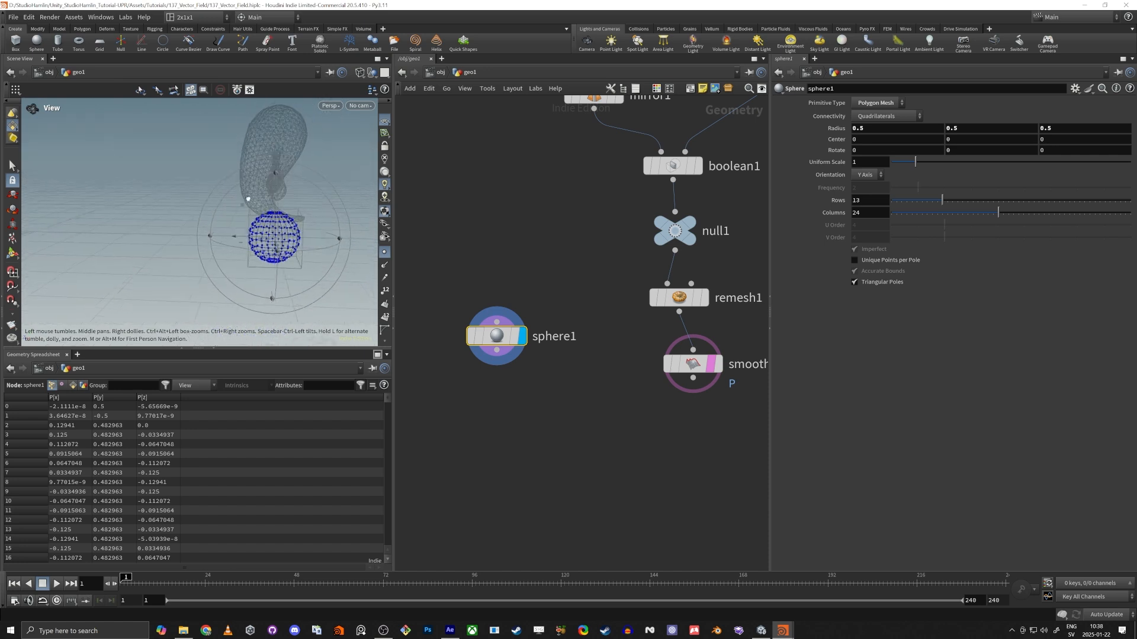
key("Return")
mouse_move(243, 206)
left_mouse_down()
mouse_move(238, 111)
mouse_move(221, 93)
left_mouse_up()
key("shift+w")
left_click_drag(193, 231, 236, 226, "alt")
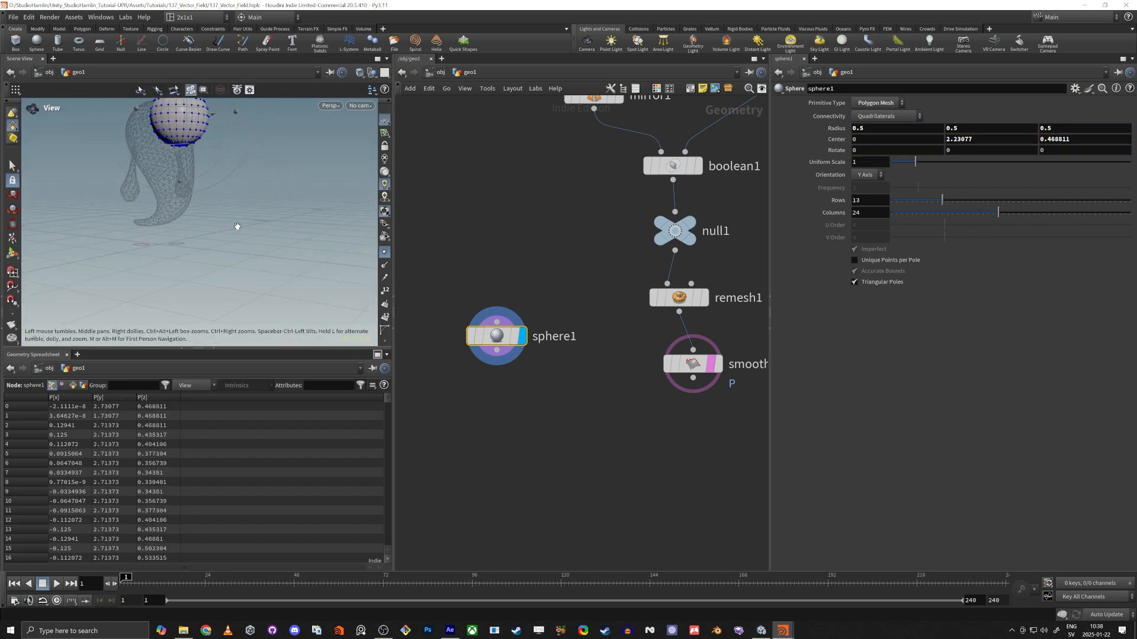
middle_click_drag(236, 226, 235, 302, "alt")
Set the sphere's Uniform Scale to 0.14 and frame the sphere in the viewport.
left_click_drag(915, 161, 893, 162)
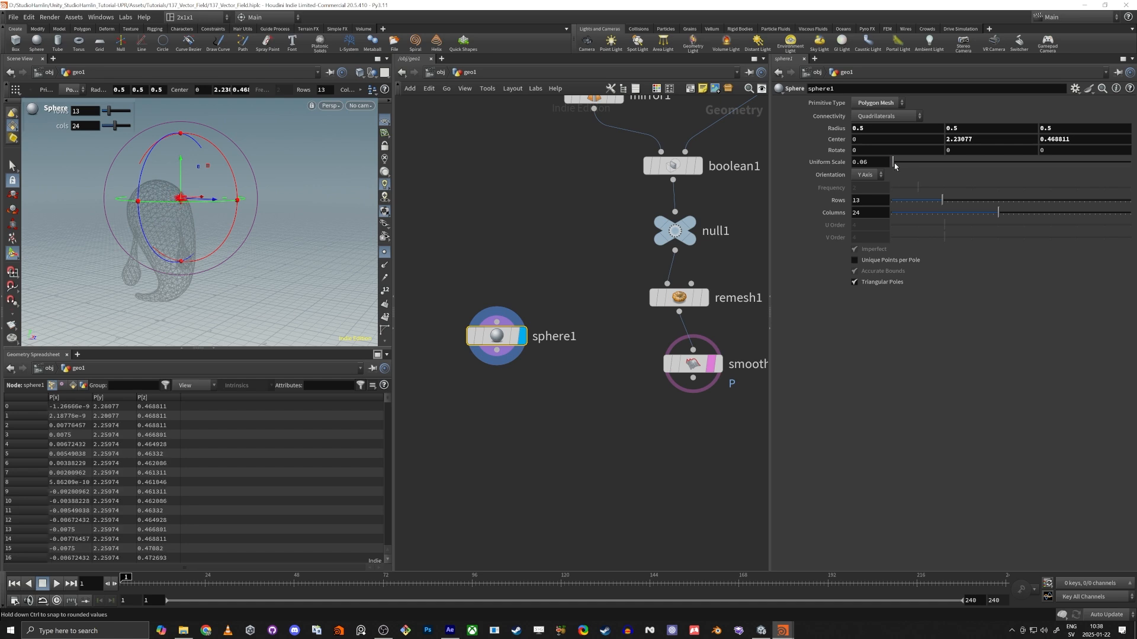
left_click_drag(122, 260, 182, 218, "alt")
right_click_drag(183, 219, 264, 211, "alt")
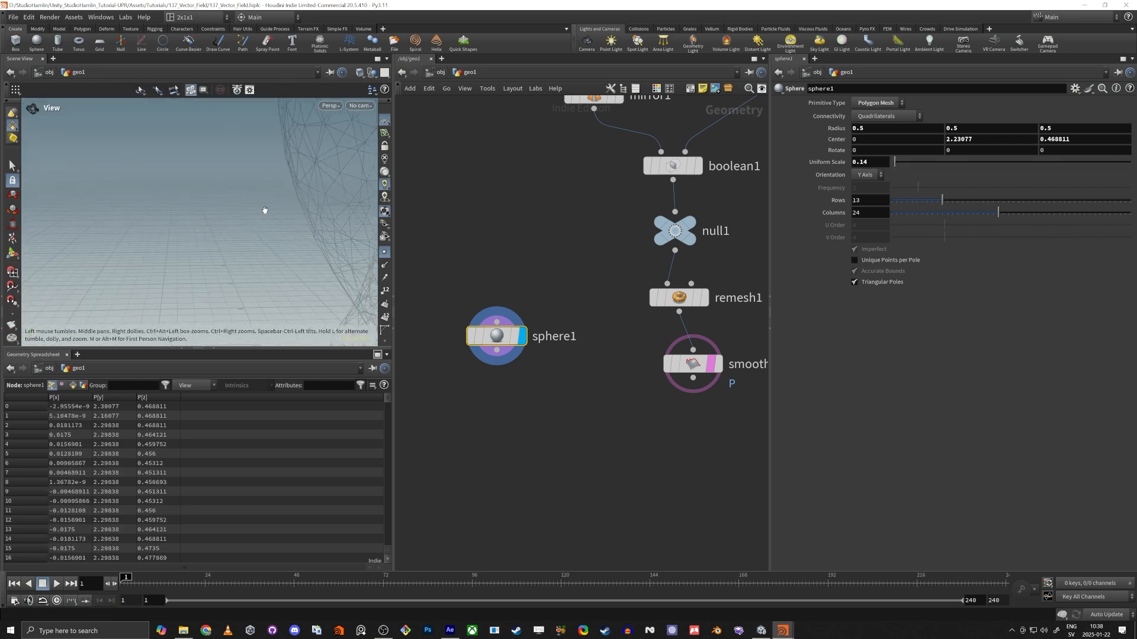
mouse_move(264, 211)
left_mouse_down("alt")
mouse_move(246, 229)
mouse_move(302, 208)
mouse_move(247, 199)
left_mouse_up("alt")
middle_click_drag(246, 198, 289, 175, "alt")
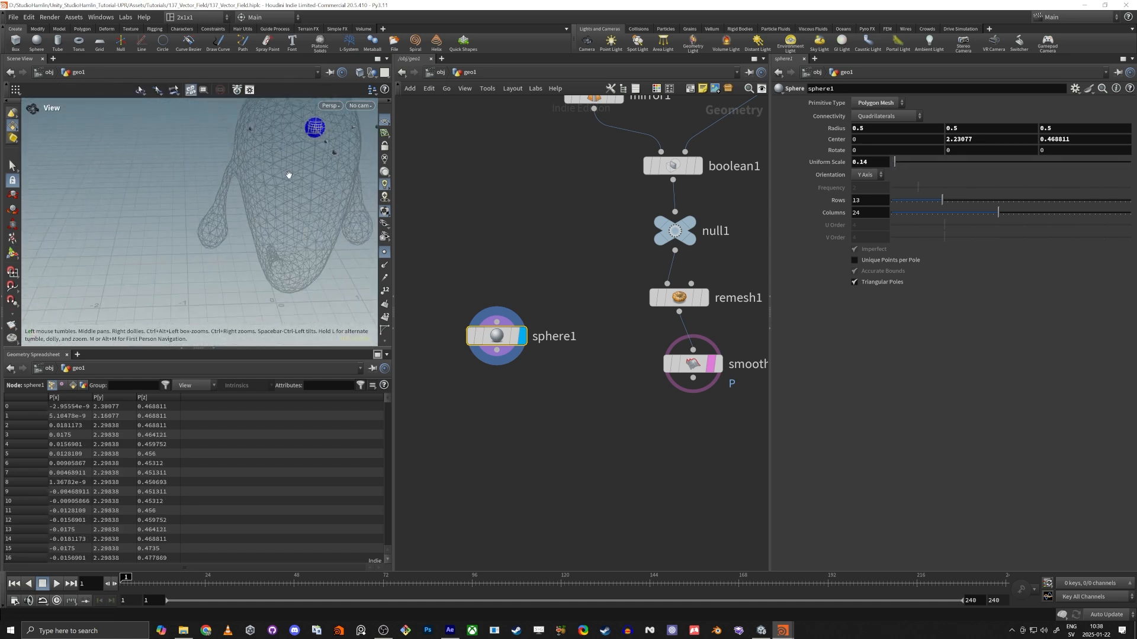
left_click_drag(290, 175, 142, 232, "alt")
key("space+g")
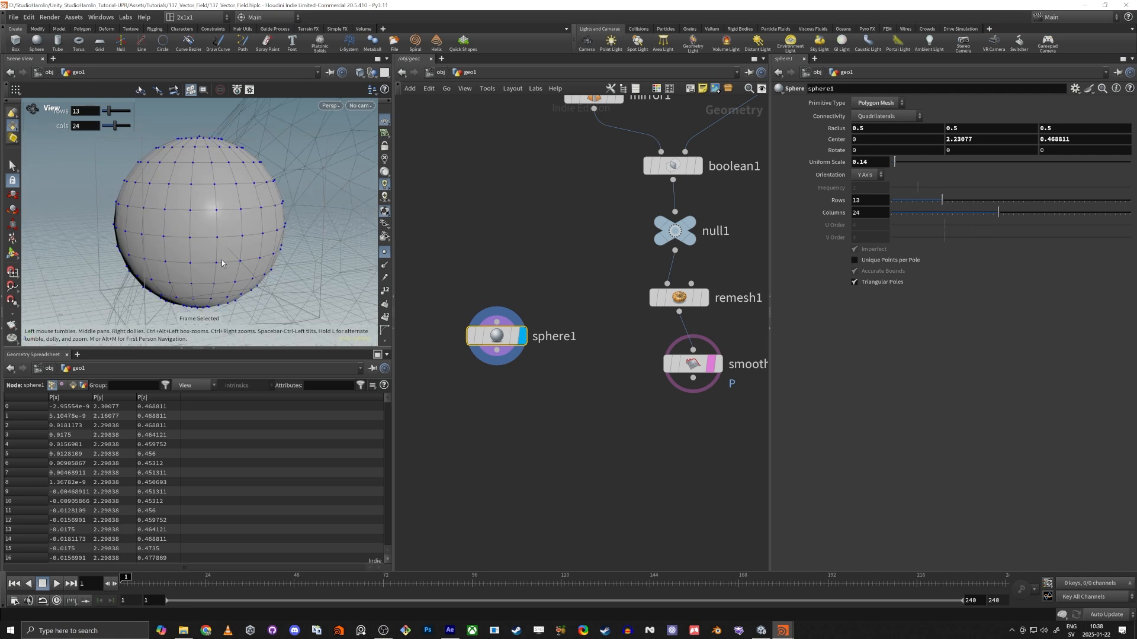
Duplicate the mirror1 node below sphere1 and connect sphere1's output to the copy.
right_click_drag(175, 261, 160, 251, "alt")
left_click_drag(160, 252, 213, 240, "alt")
middle_click_drag(213, 240, 239, 236, "alt")
right_click_drag(240, 236, 185, 264, "alt")
left_click_drag(186, 264, 304, 309, "alt")
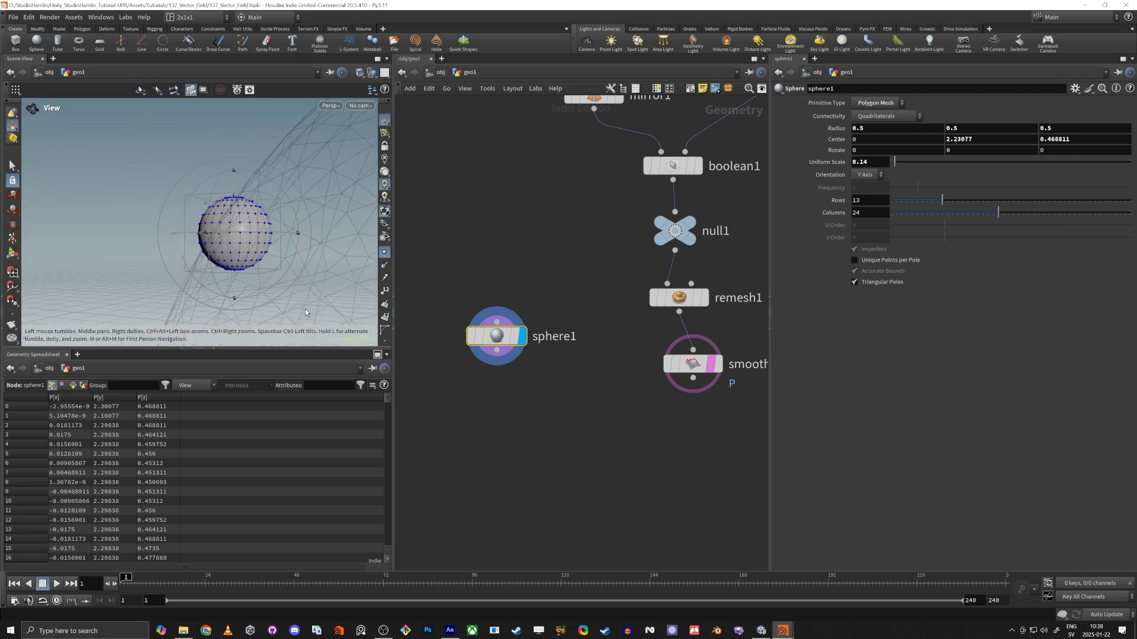
left_click_drag(499, 342, 485, 362)
middle_click_drag(572, 235, 559, 338)
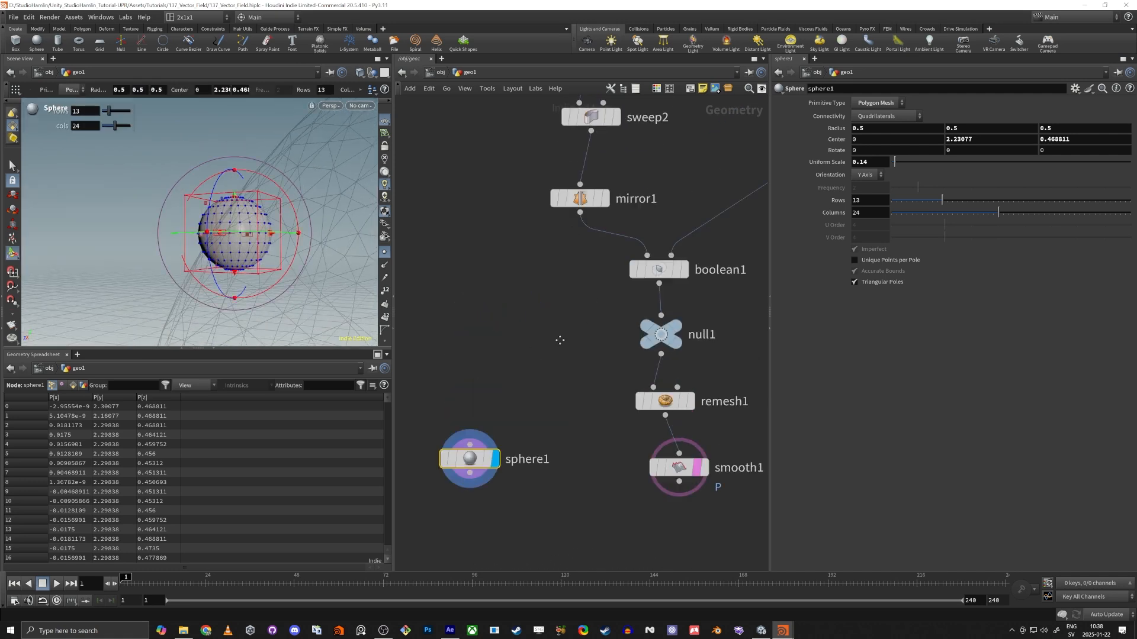
scroll(562, 298, "down", 2)
left_click_drag(577, 232, 564, 445, "alt")
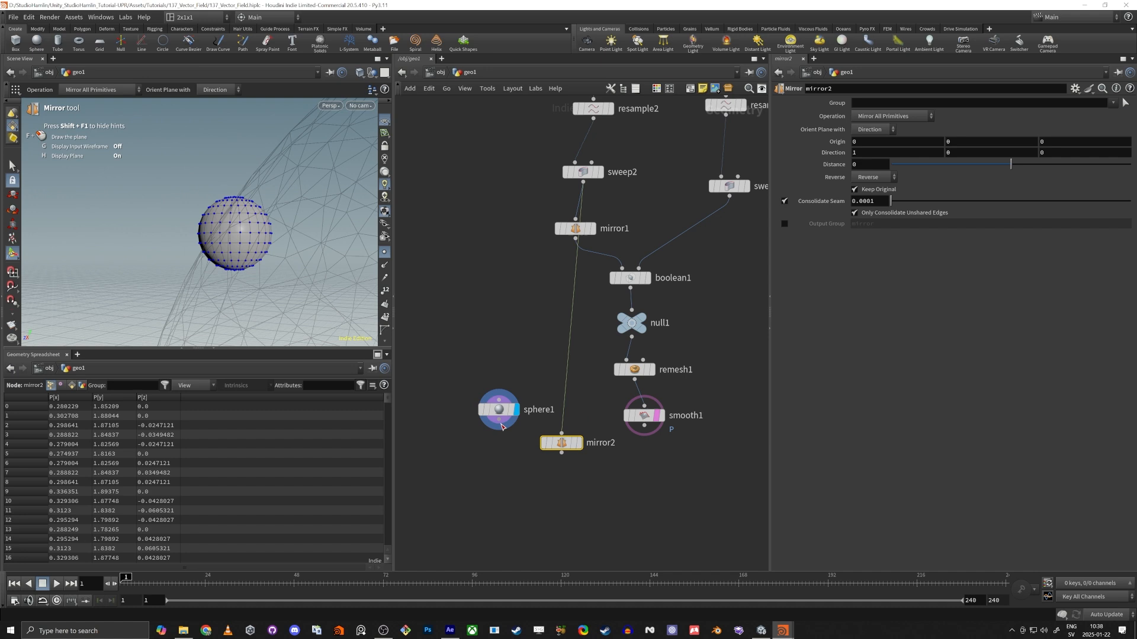
left_click_drag(499, 420, 562, 434)
Move the sphere sideways to Center X 0.2174, display mirror2, and place that node directly beneath sphere1.
left_click_drag(284, 241, 265, 239, "alt")
right_click_drag(265, 239, 221, 272, "alt")
left_click_drag(221, 272, 280, 275, "alt")
left_click_drag(499, 456, 499, 456)
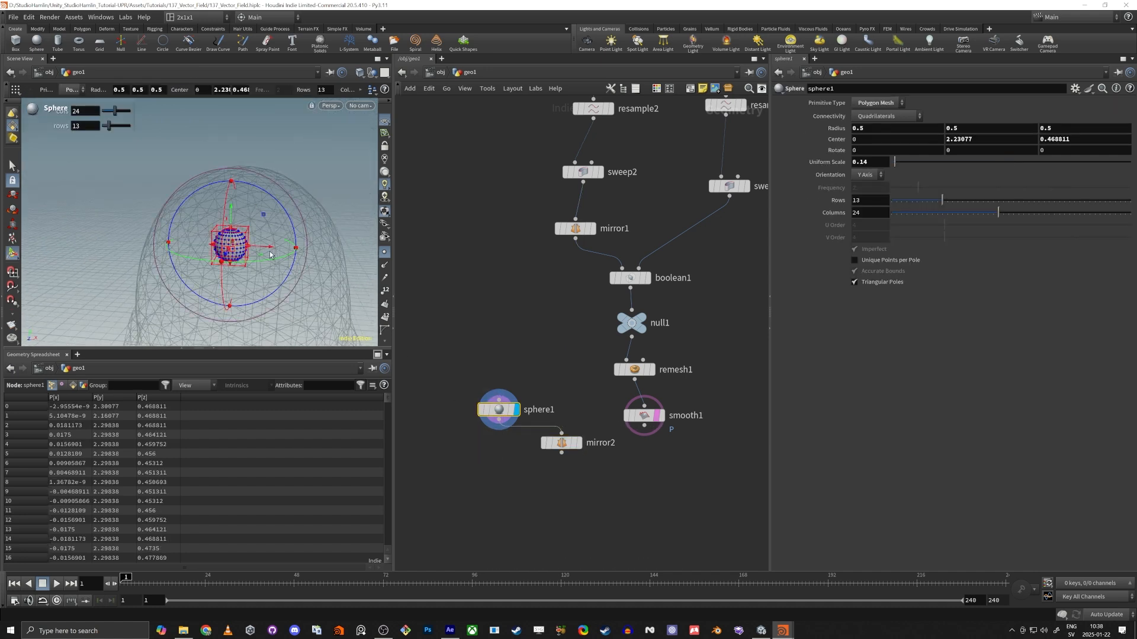
left_click_drag(270, 255, 323, 255)
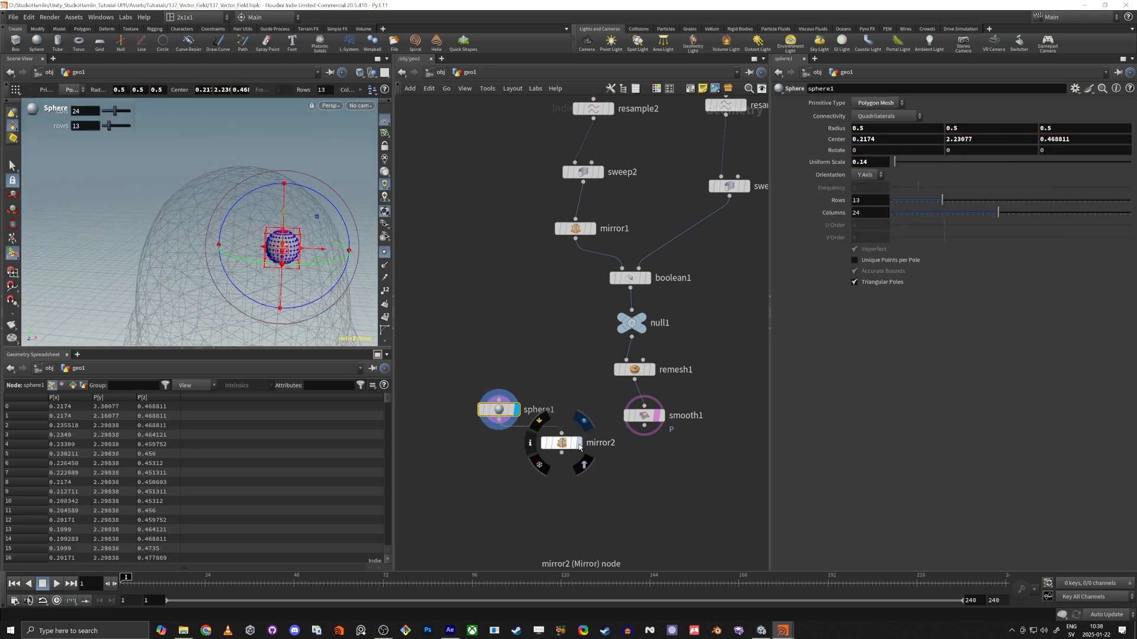
left_click(580, 445)
left_click_drag(566, 443, 508, 456)
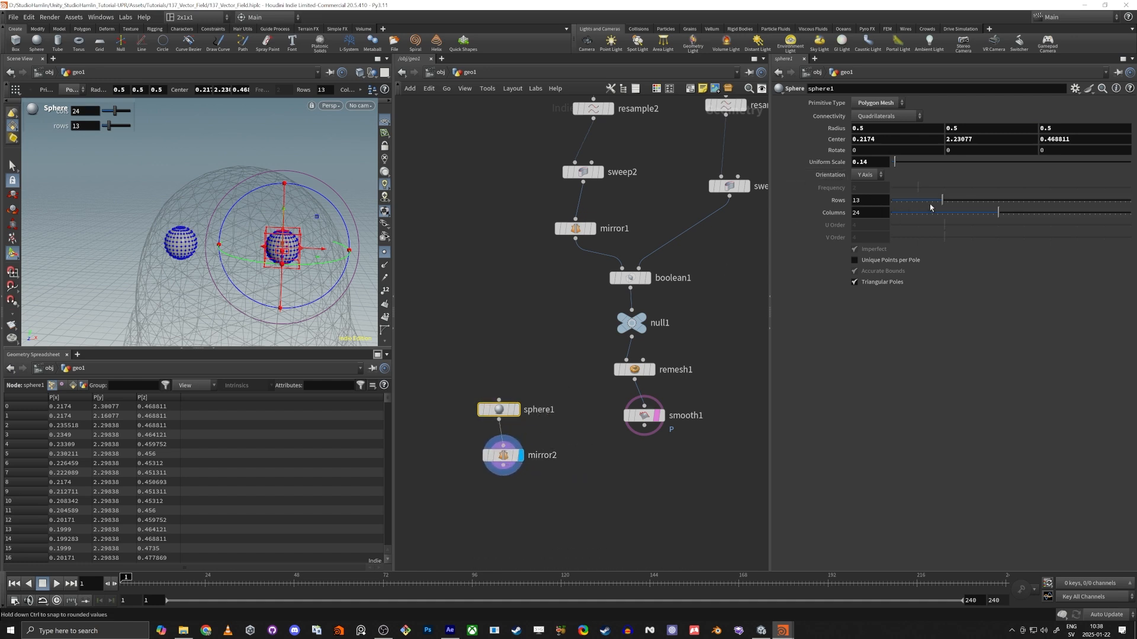
Set the sphere to 10 rows and 11 columns and shift its center to about Y 2.22 and Z 0.43.
left_click_drag(931, 207, 926, 204)
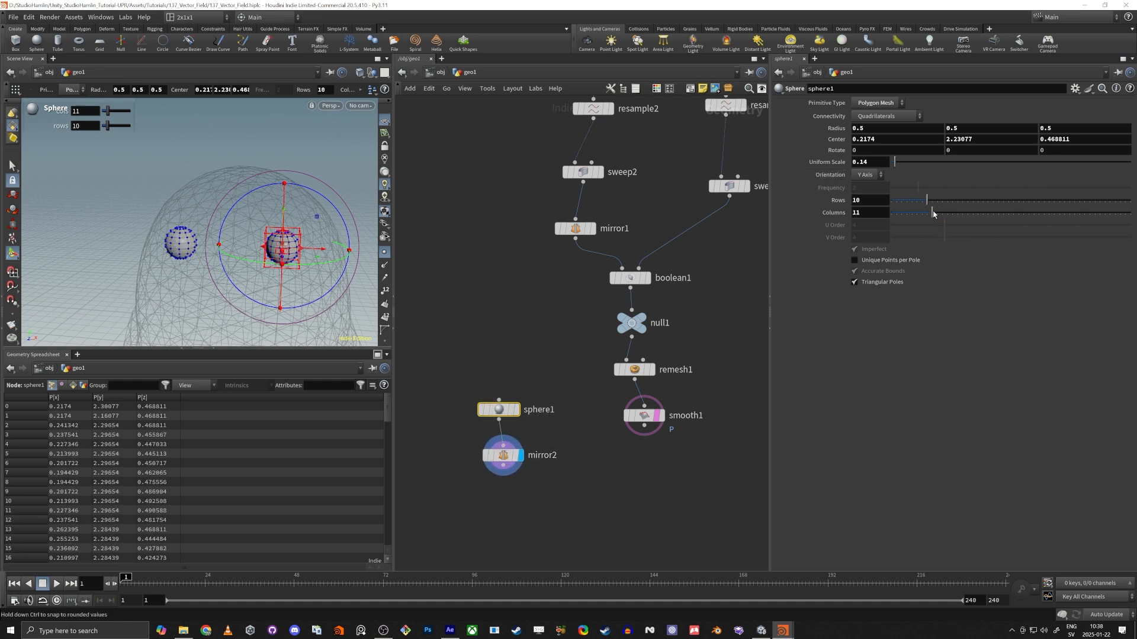
left_click_drag(170, 277, 78, 289, "alt")
key("Return")
left_click_drag(213, 219, 249, 277)
Add a Boolean node with mirror2 as the first input and smooth1 as the second, and display it.
middle_click_drag(637, 515, 659, 397)
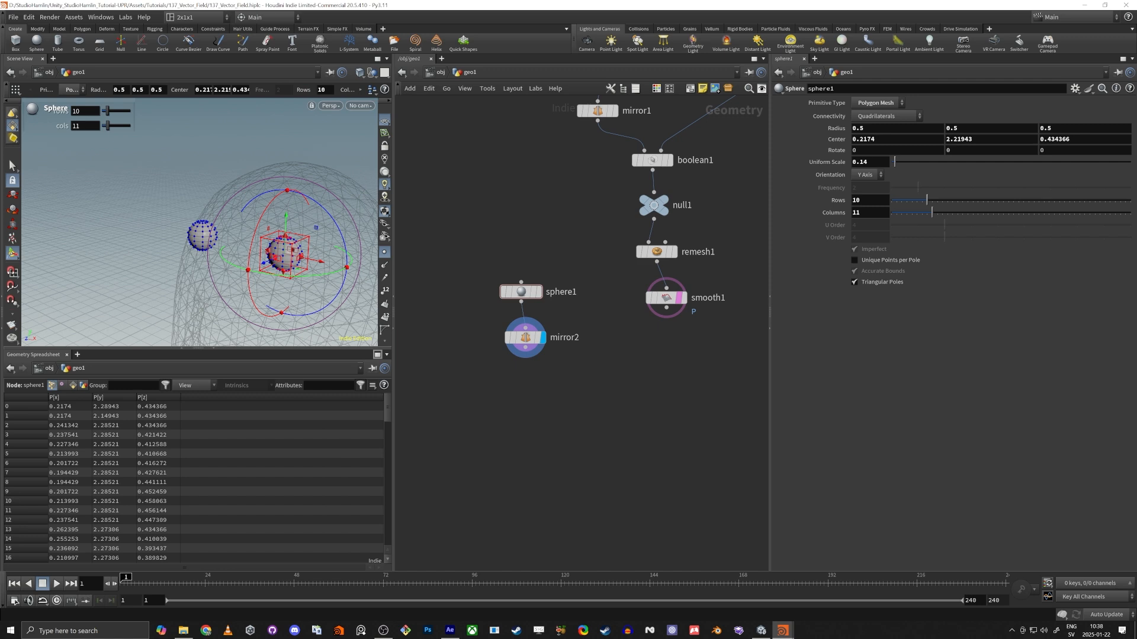
key("Tab")
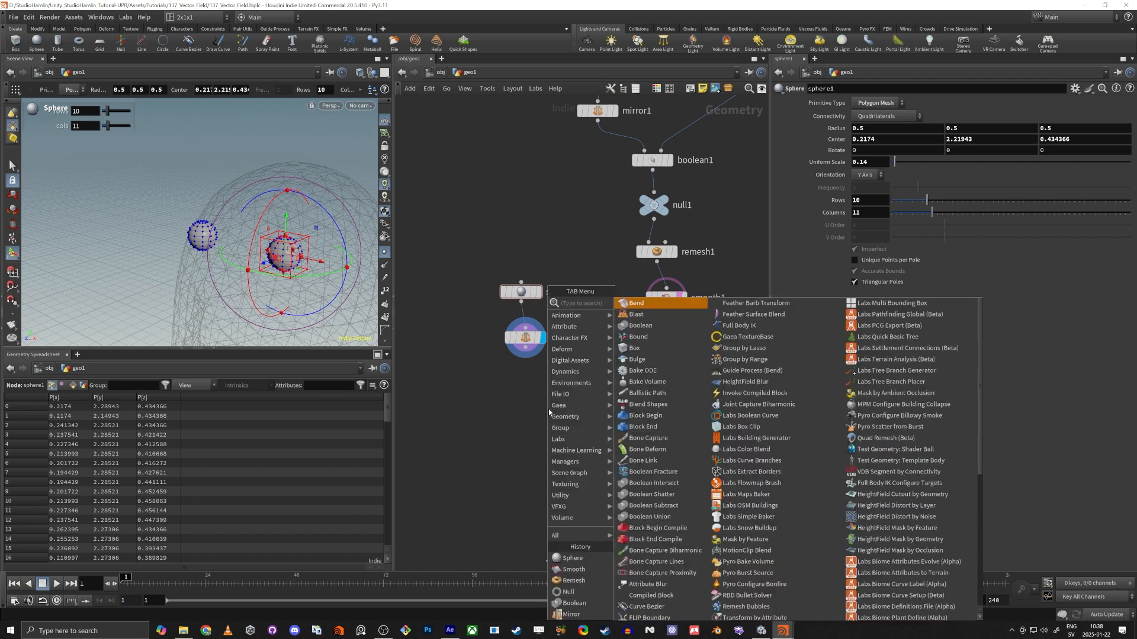
mouse_move(571, 297)
left_click(657, 296)
left_click(548, 413)
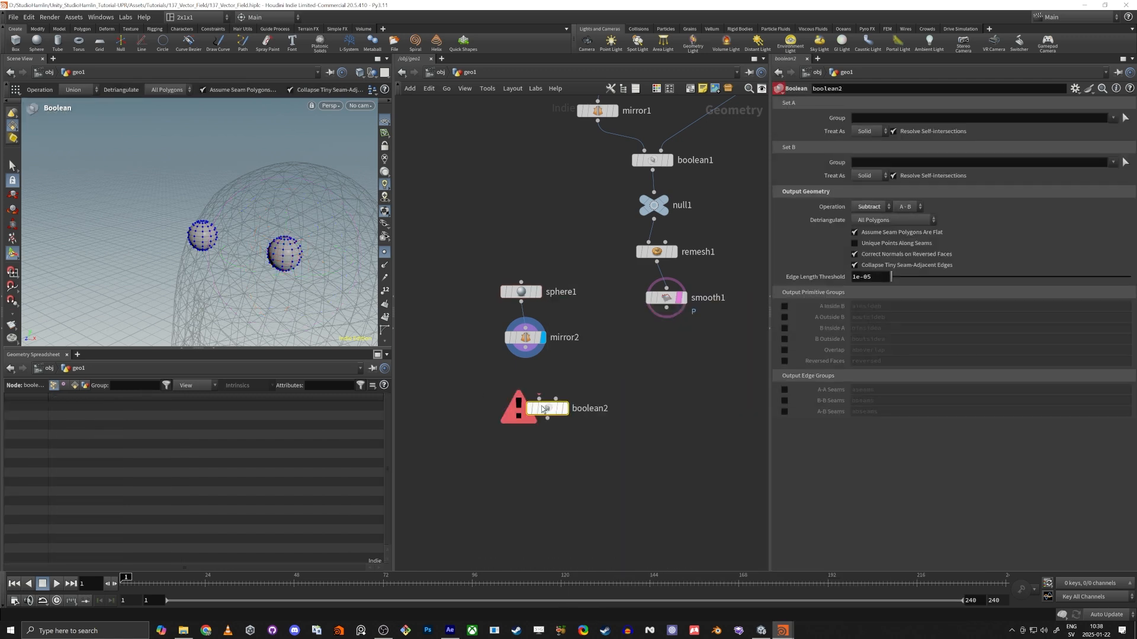
left_click_drag(525, 347, 667, 307)
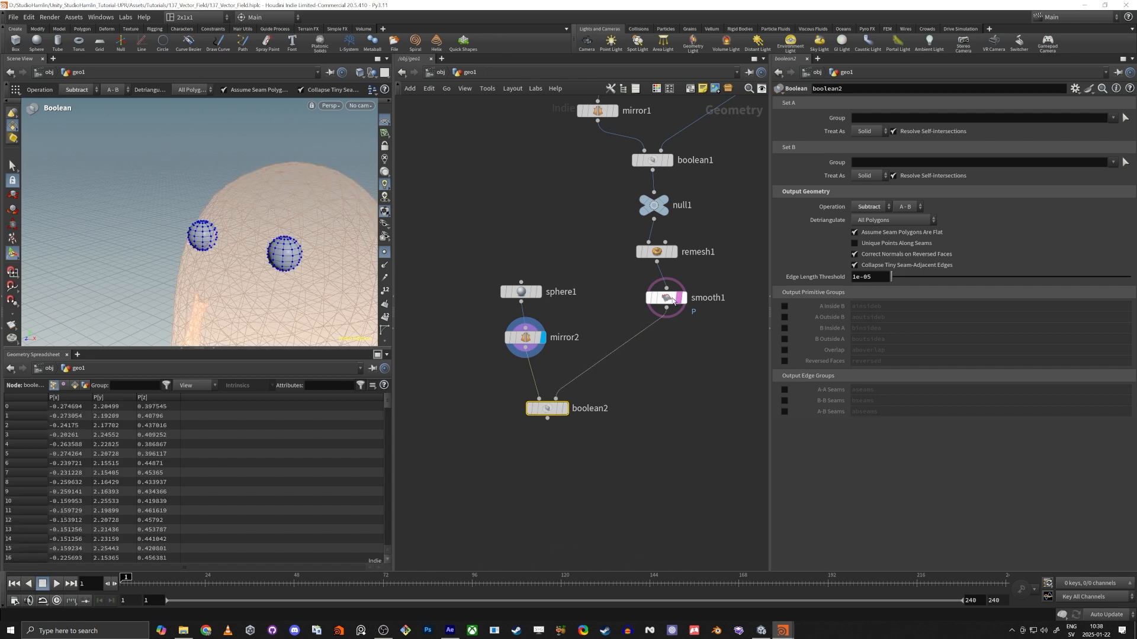
left_click(567, 412)
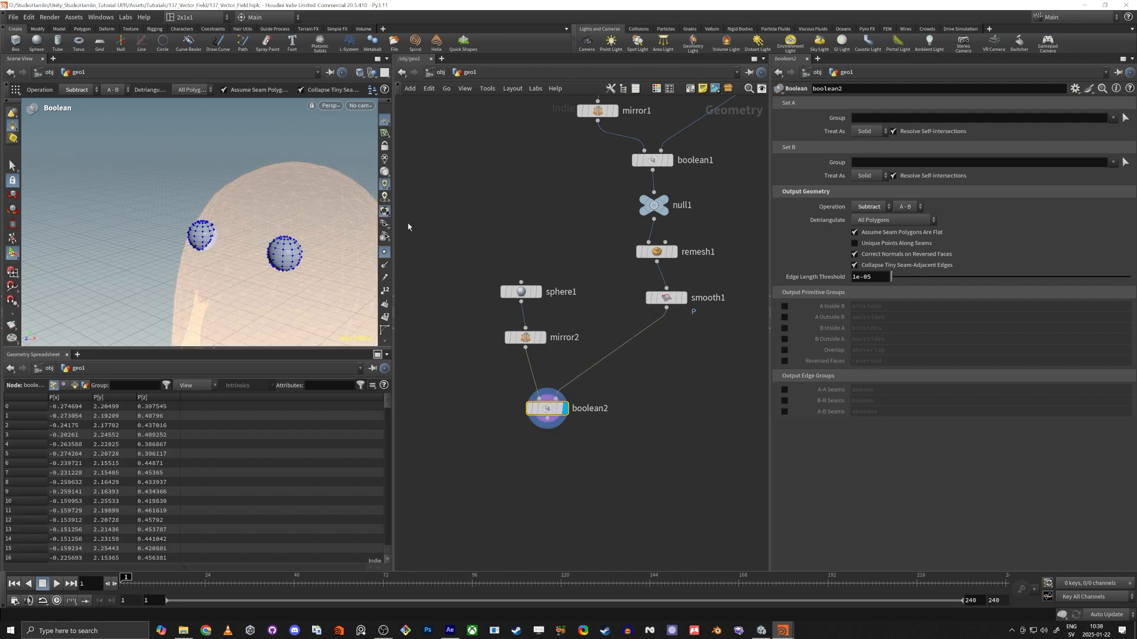
Set boolean2 to treat Set A as Surface.
left_click_drag(241, 235, 242, 267, "alt")
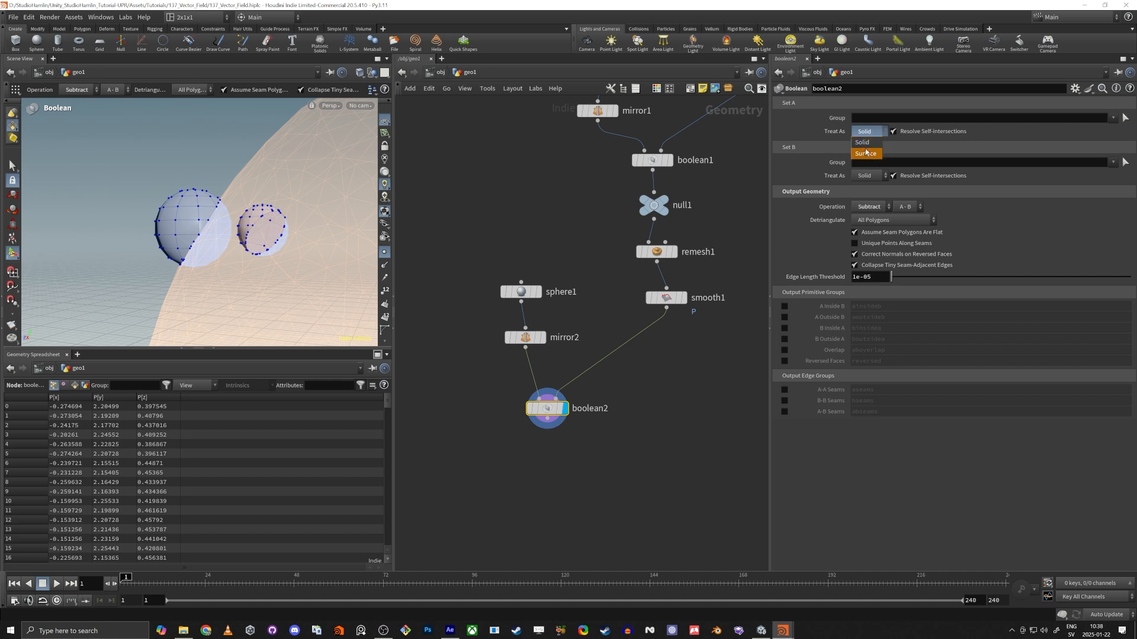
left_click(864, 154)
left_click_drag(225, 243, 247, 261, "alt")
Move sphere1 back to about Center Z 0.396, switch the viewport to wireframe, and undo the surplus change.
left_click(509, 295)
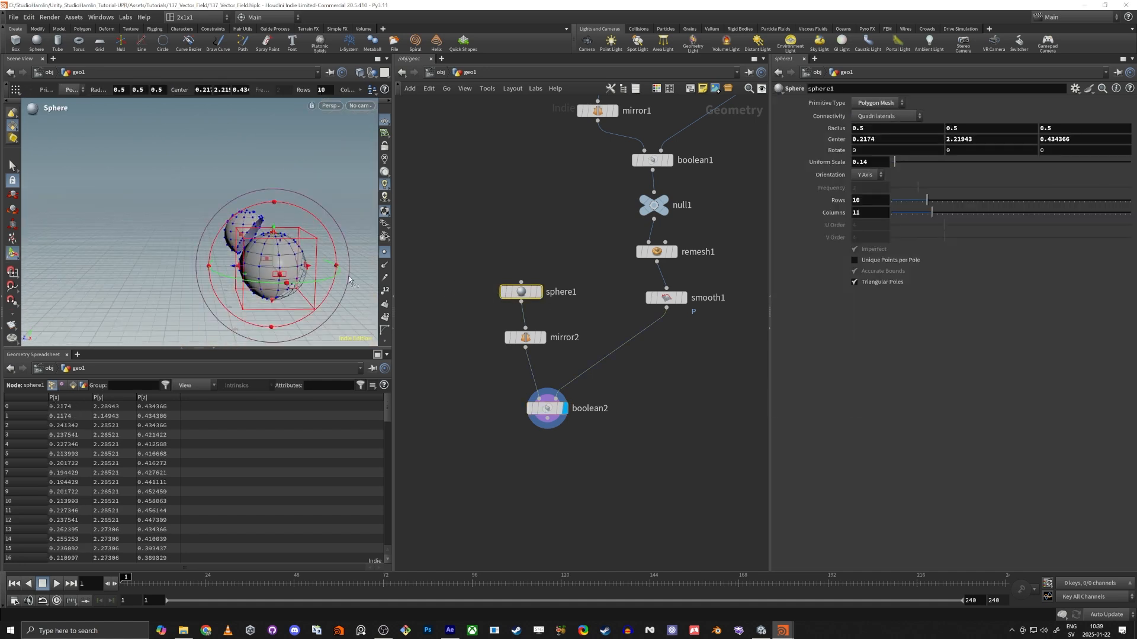
mouse_move(280, 253)
left_mouse_down("alt")
mouse_move(242, 199)
mouse_move(260, 249)
mouse_move(165, 204)
mouse_move(201, 182)
mouse_move(190, 207)
mouse_move(220, 206)
mouse_move(207, 207)
left_mouse_up("alt")
key("shift+w")
key("ctrl+z")
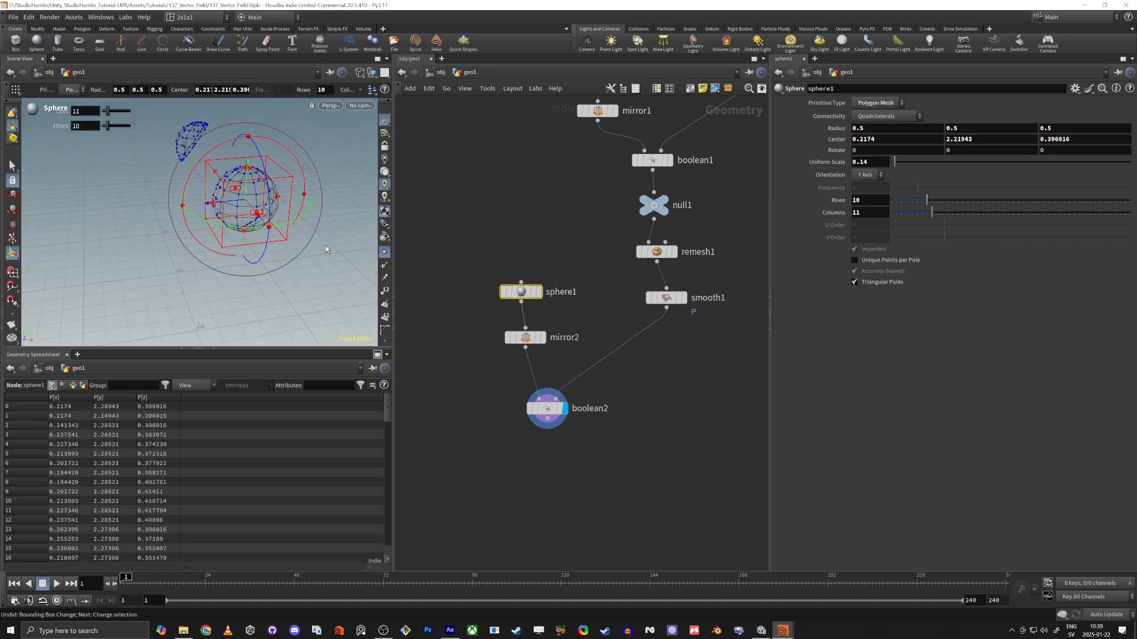
Examine the cut eye surfaces from several angles with boolean2 selected and the viewport shaded.
left_click_drag(278, 231, 236, 184, "alt")
right_click_drag(236, 184, 246, 221, "alt")
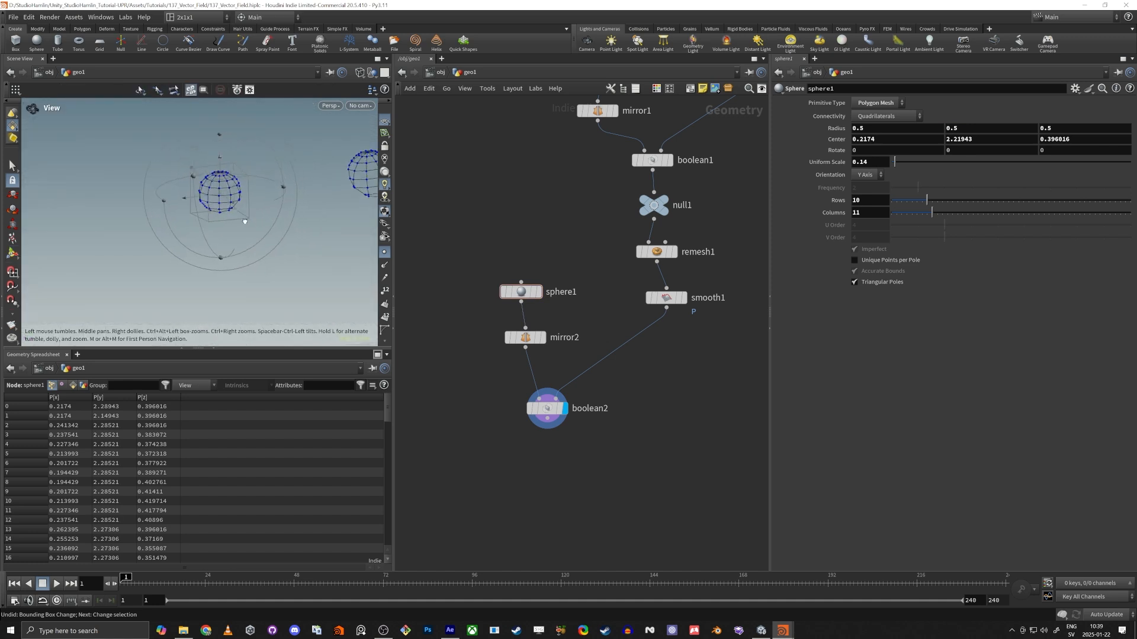
middle_click_drag(255, 218, 224, 251, "alt")
left_click_drag(224, 251, 247, 252)
key("Return")
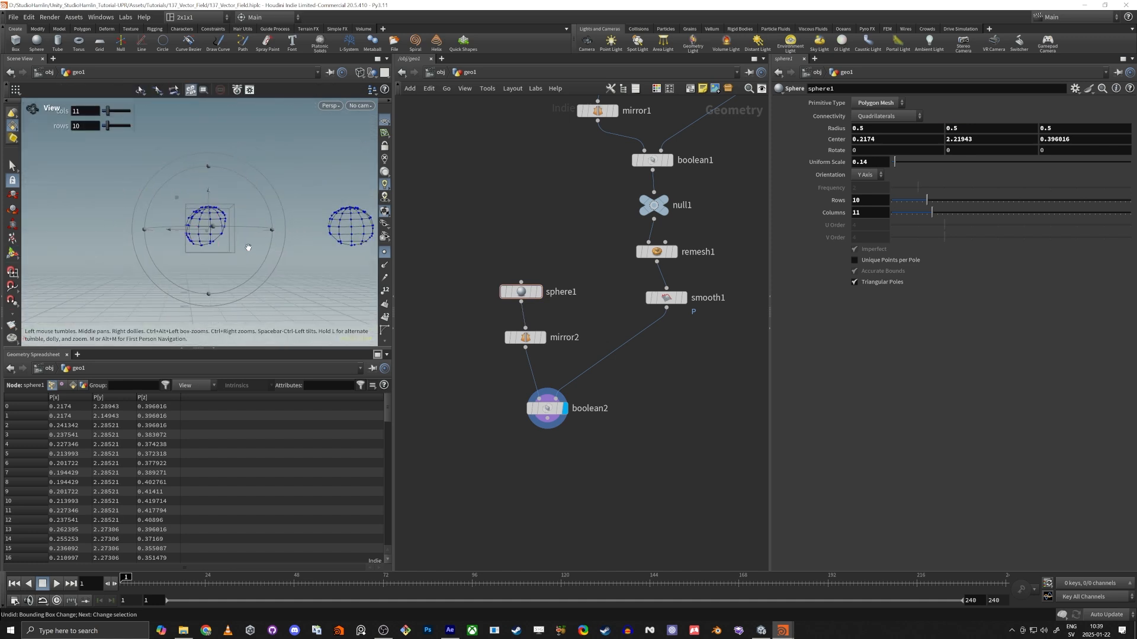
left_click(546, 410)
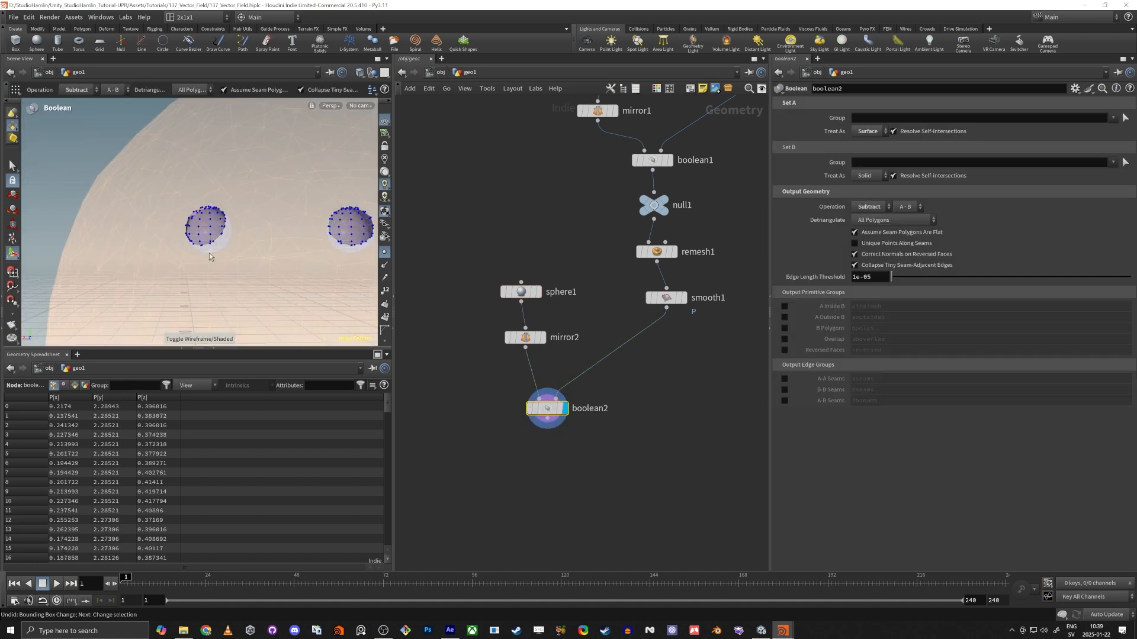
key("Escape")
left_click_drag(241, 254, 142, 253)
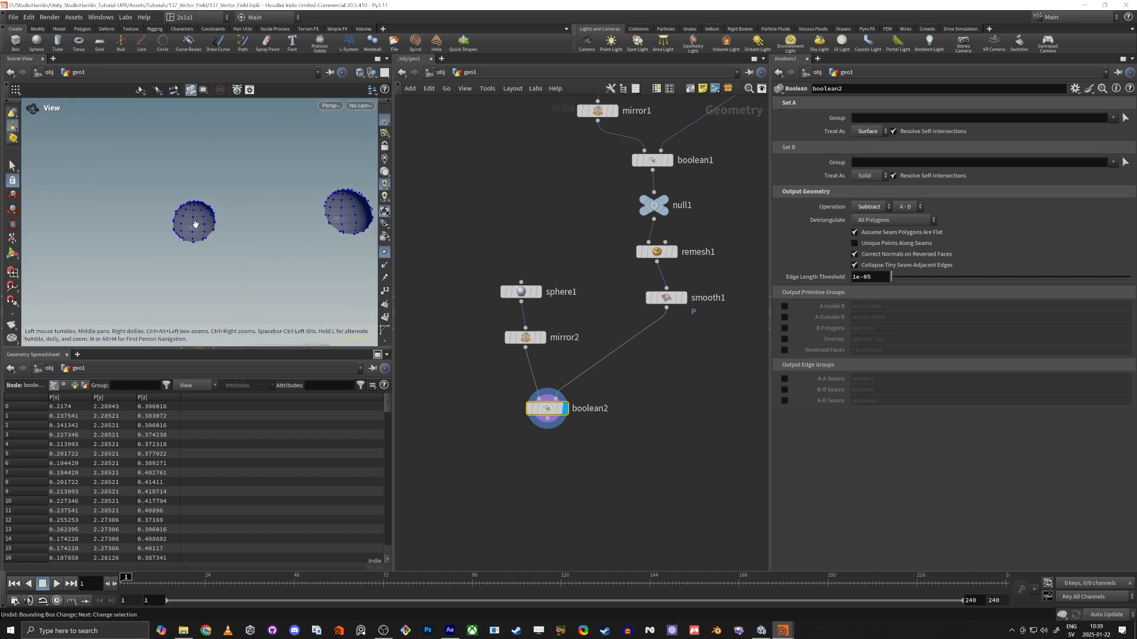
left_click_drag(195, 224, 207, 279)
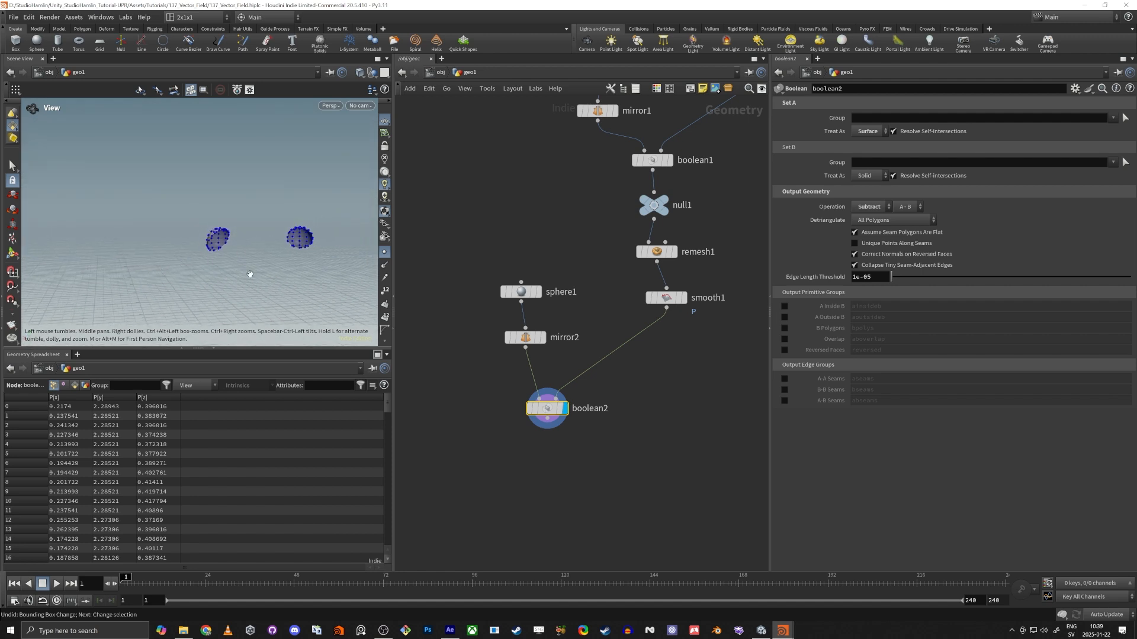
Combine boolean2 and smooth1 in a Merge node and display the whole character with its eyes in shaded mode.
middle_click_drag(550, 475, 503, 458)
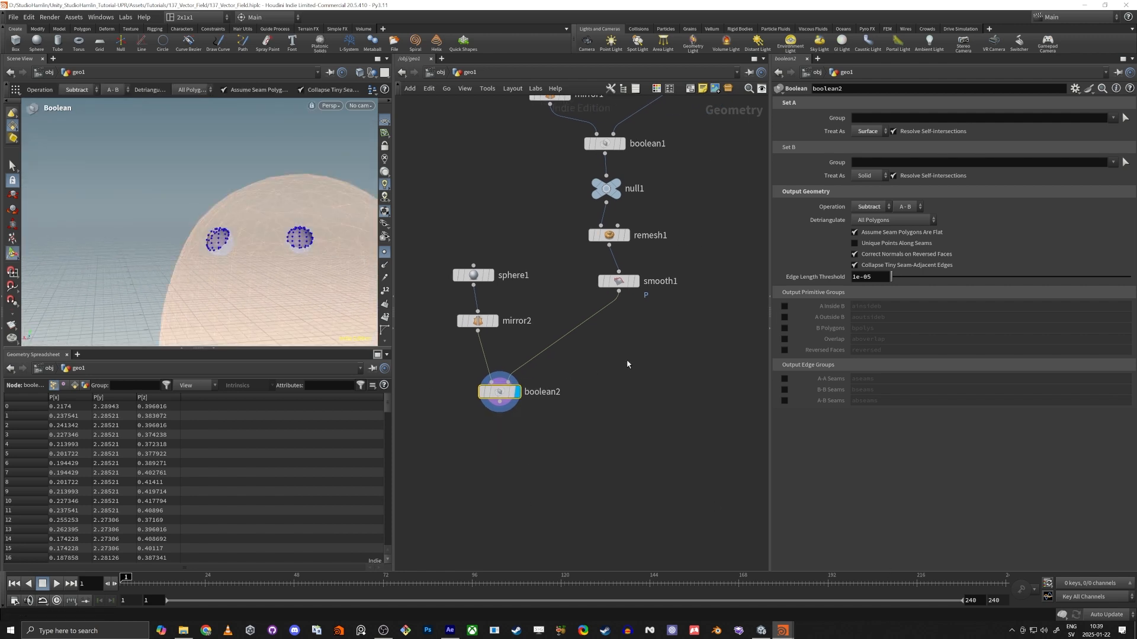
left_click_drag(616, 279, 581, 479, "shift")
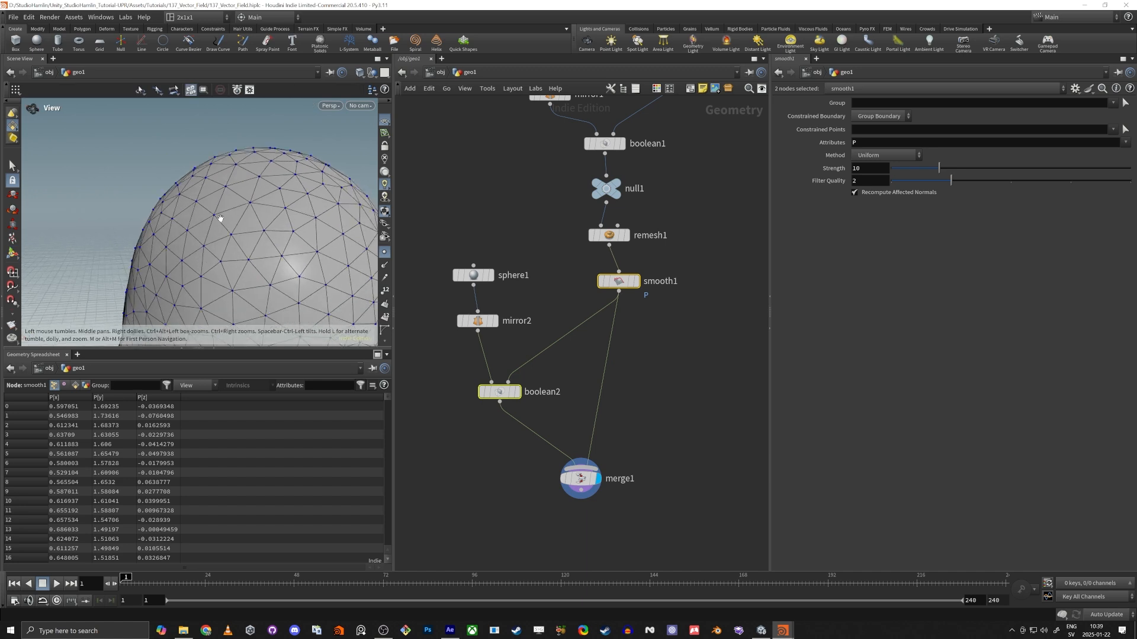
key("w")
key("w")
left_click_drag(286, 283, 205, 296, "alt")
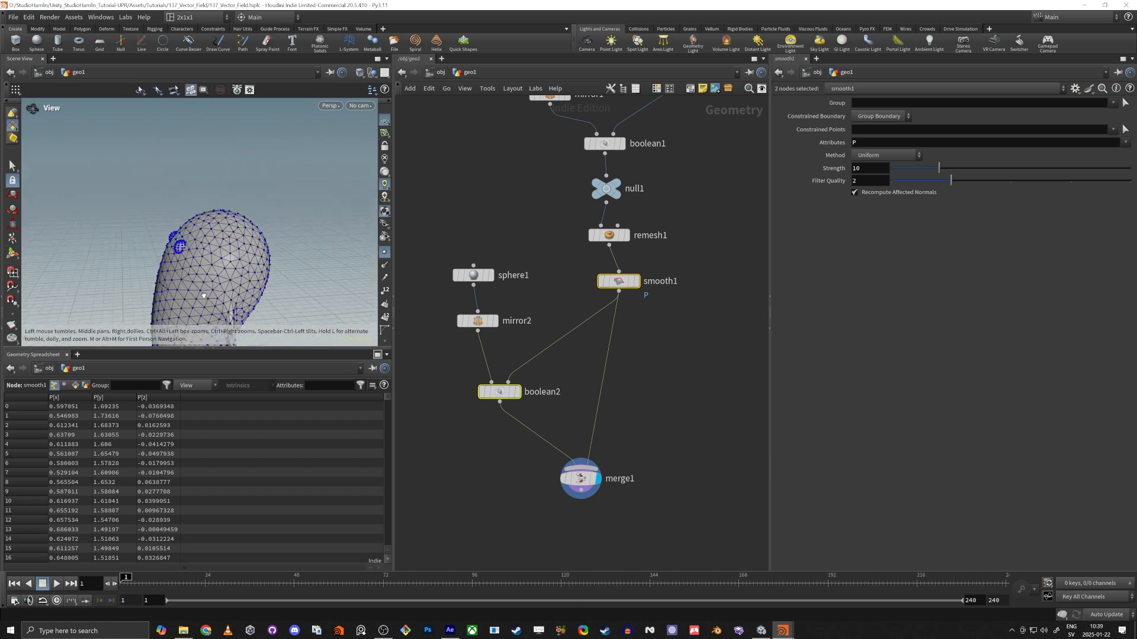
middle_click_drag(205, 296, 300, 206, "alt")
right_click_drag(299, 205, 232, 225, "alt")
left_click_drag(232, 225, 273, 238, "alt")
Insert a Color node on the connection between boolean2 and merge1.
left_click(507, 442)
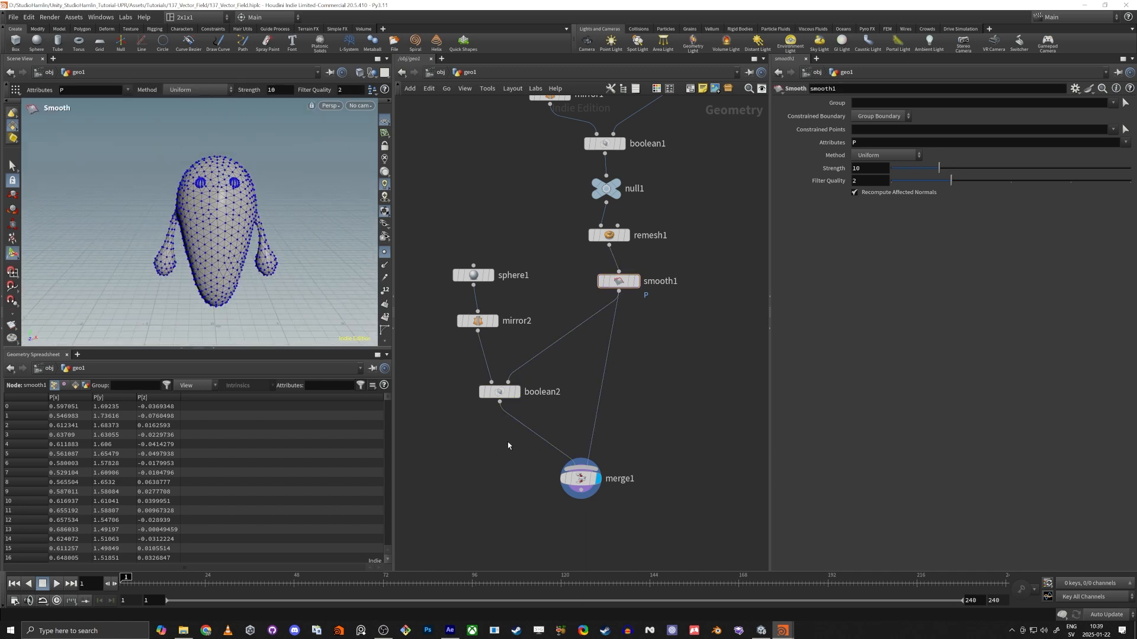
key("Tab")
type("col")
key("Return")
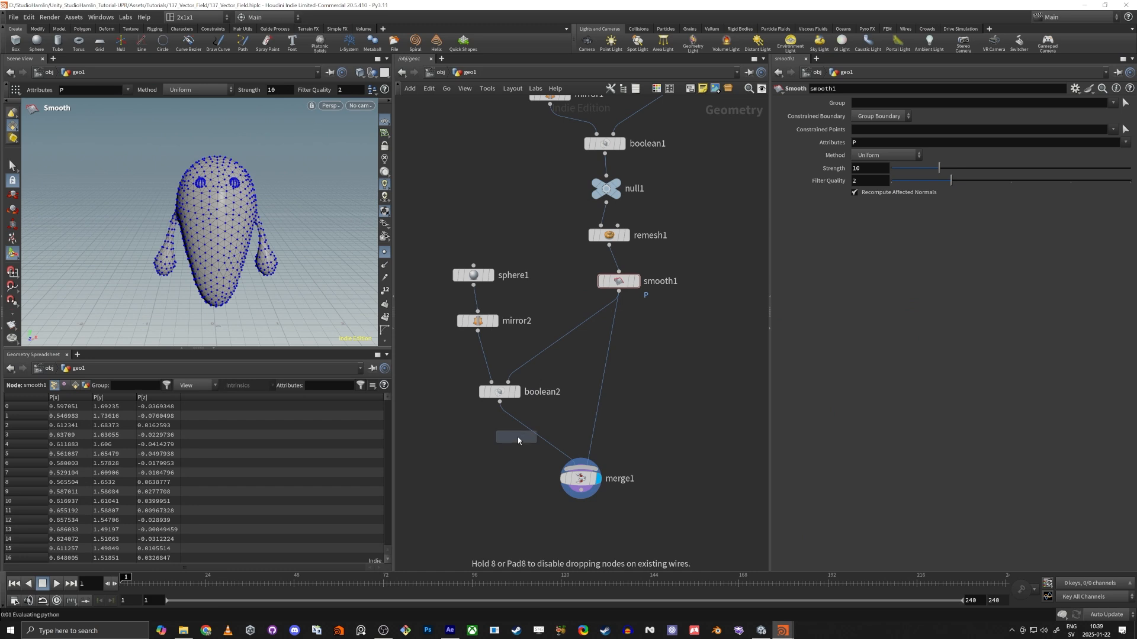
left_click(536, 431)
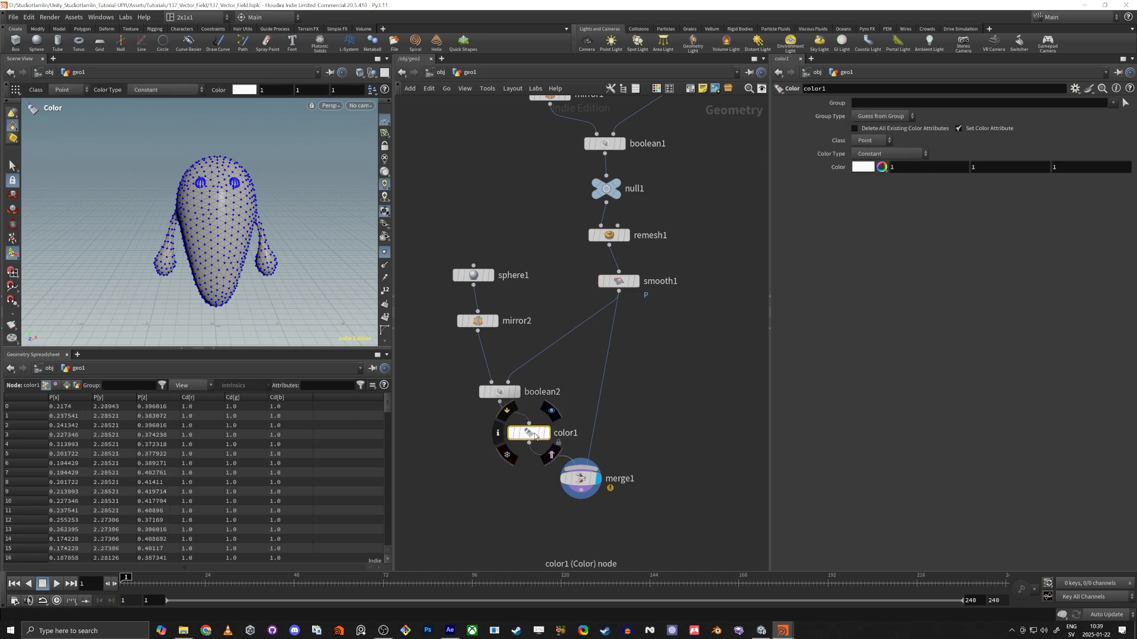
Keep color1's Color Type at Constant, set its color to black (0, 0, 0), and display the node.
left_click(888, 153)
left_click(921, 172)
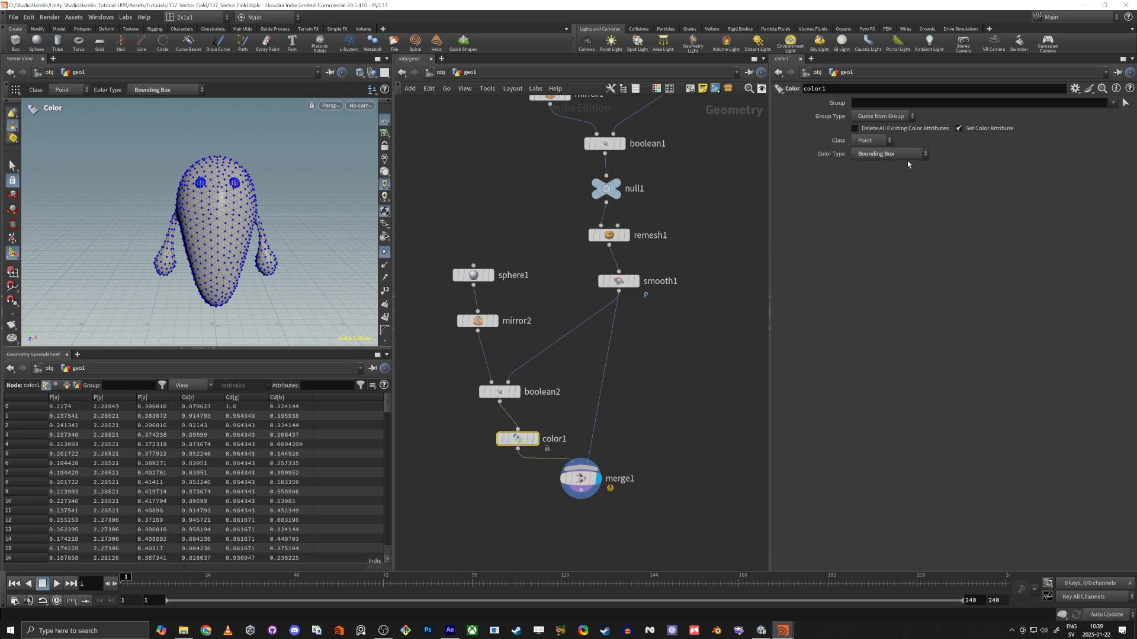
left_click(905, 166)
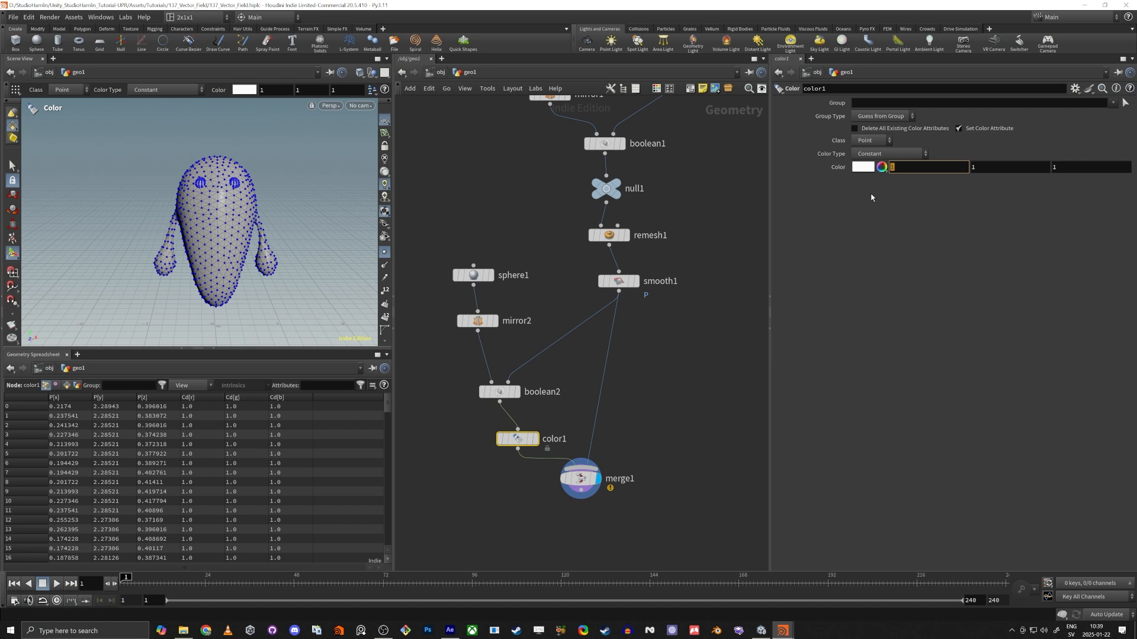
type("0")
key("Tab")
type("0")
key("Tab")
type("0")
key("Tab")
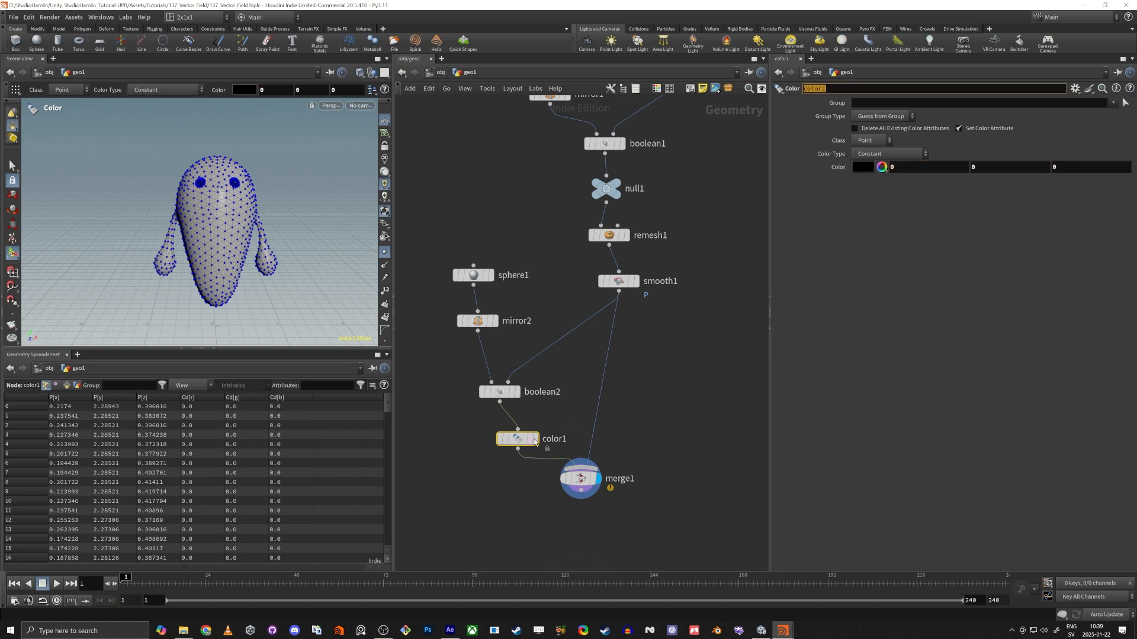
left_click(535, 441)
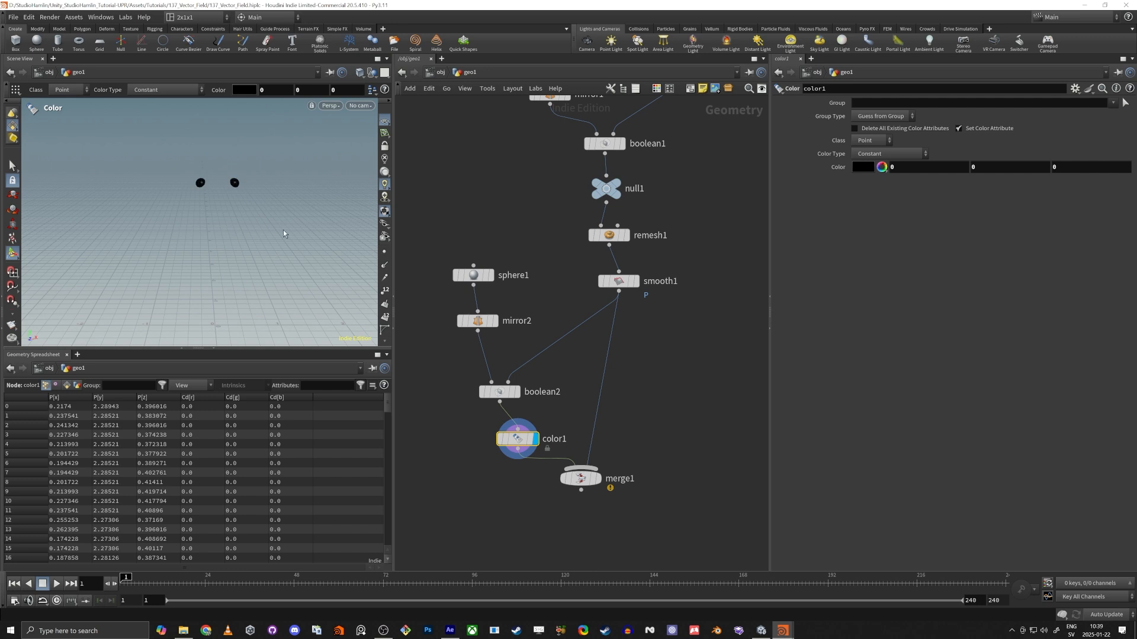
scroll(253, 188, "up", 5)
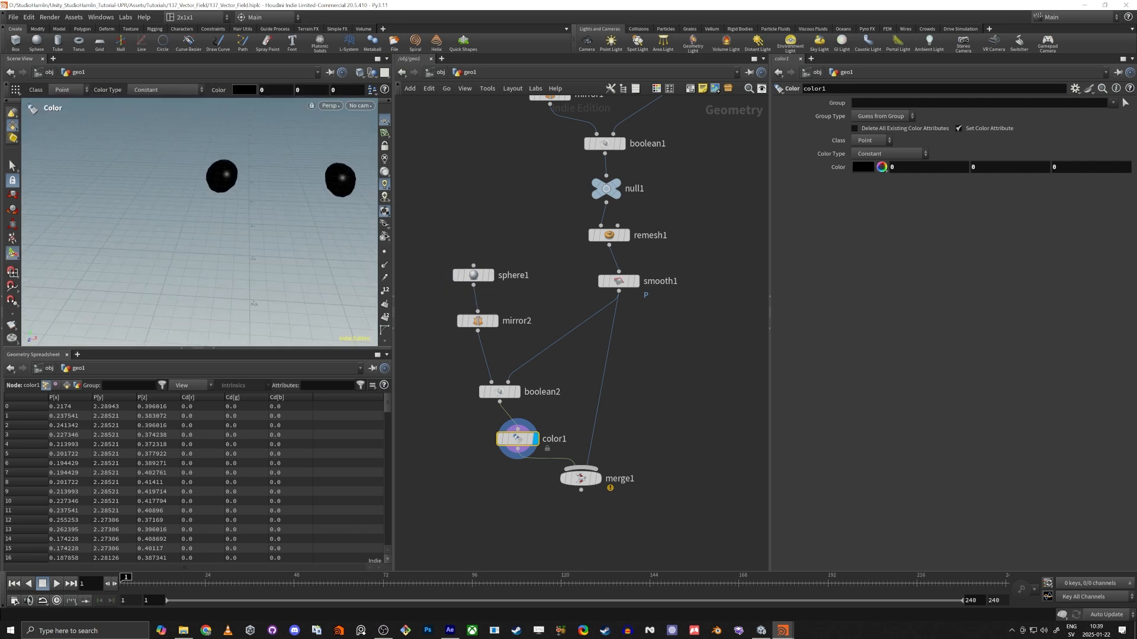
Insert a second Color node on the connection between smooth1 and merge1.
middle_click_drag(635, 397, 617, 368)
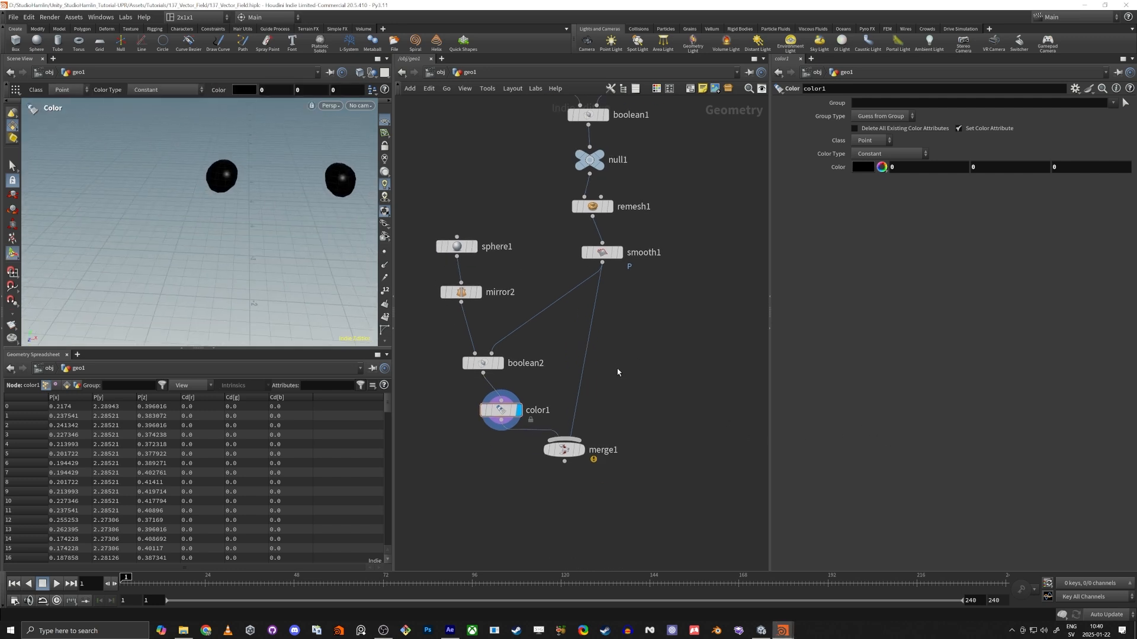
key("Tab")
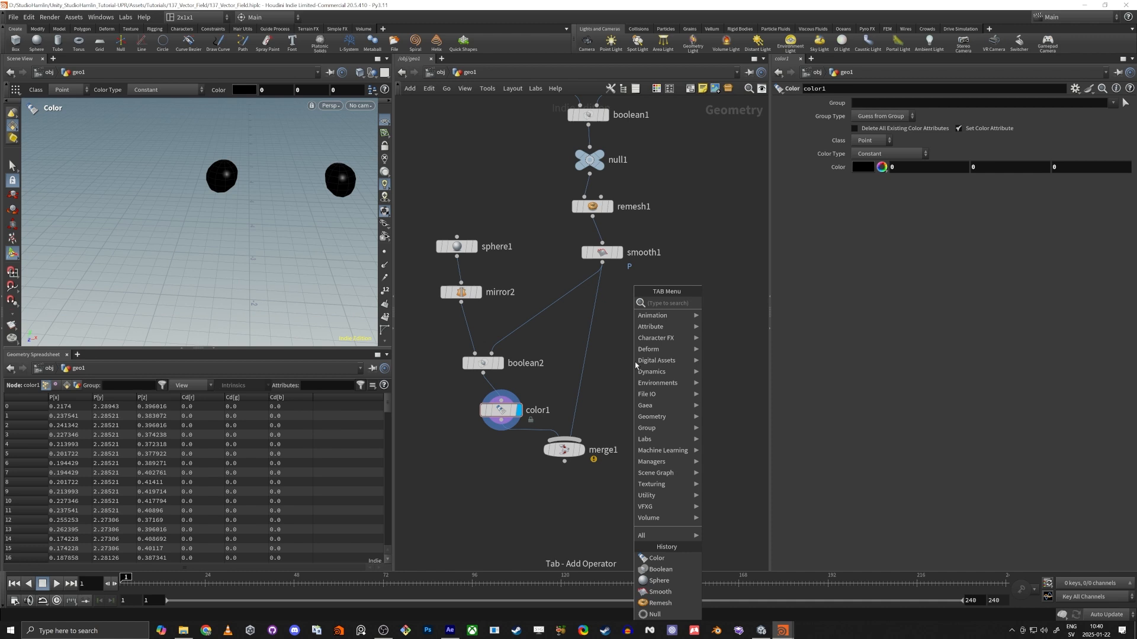
type("col")
key("Return")
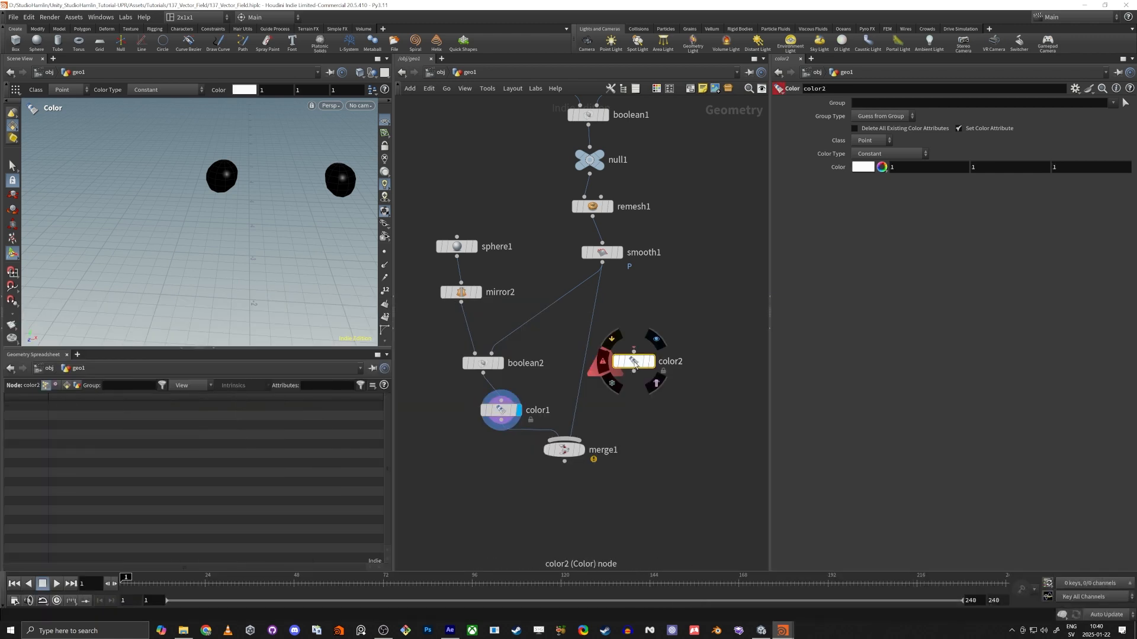
left_click(592, 344)
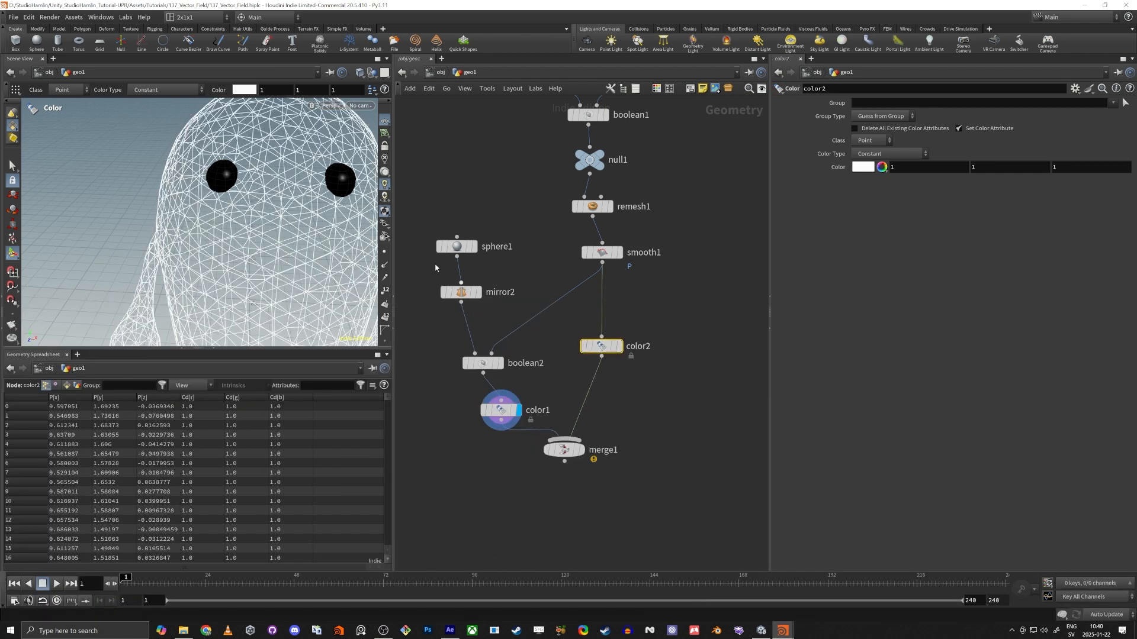
Set color2's constant color to red (1, 0, 0).
left_click(992, 167)
type("0")
key("Tab")
type("0")
key("Tab")
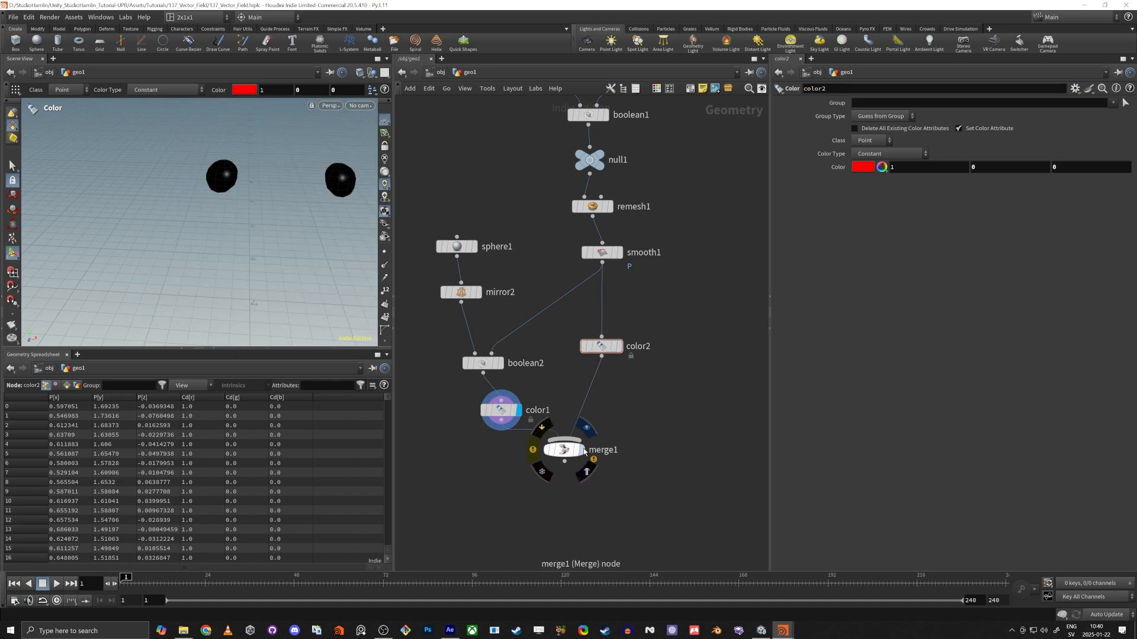
Select and display the merge1 node and view the whole colored character.
left_click(581, 449)
left_click(563, 449)
scroll(297, 208, "down", 5)
left_click_drag(297, 209, 234, 183)
scroll(239, 198, "down", 3)
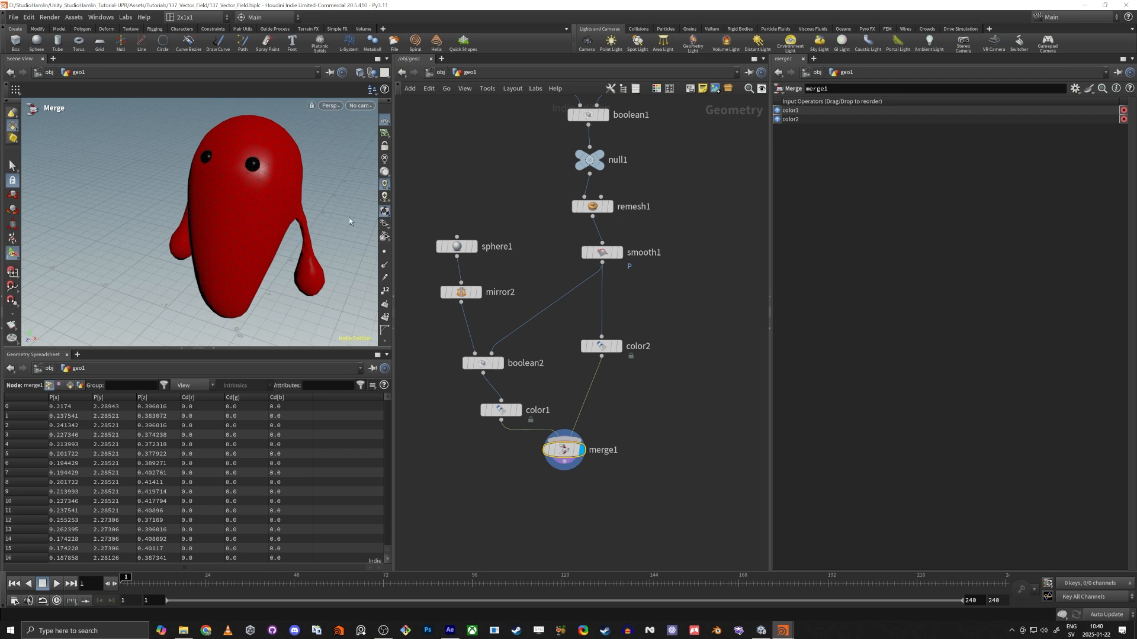
Add a Transform node below merge1, set its Uniform Scale to 100, and wire merge1 into it.
middle_click_drag(554, 532, 588, 409)
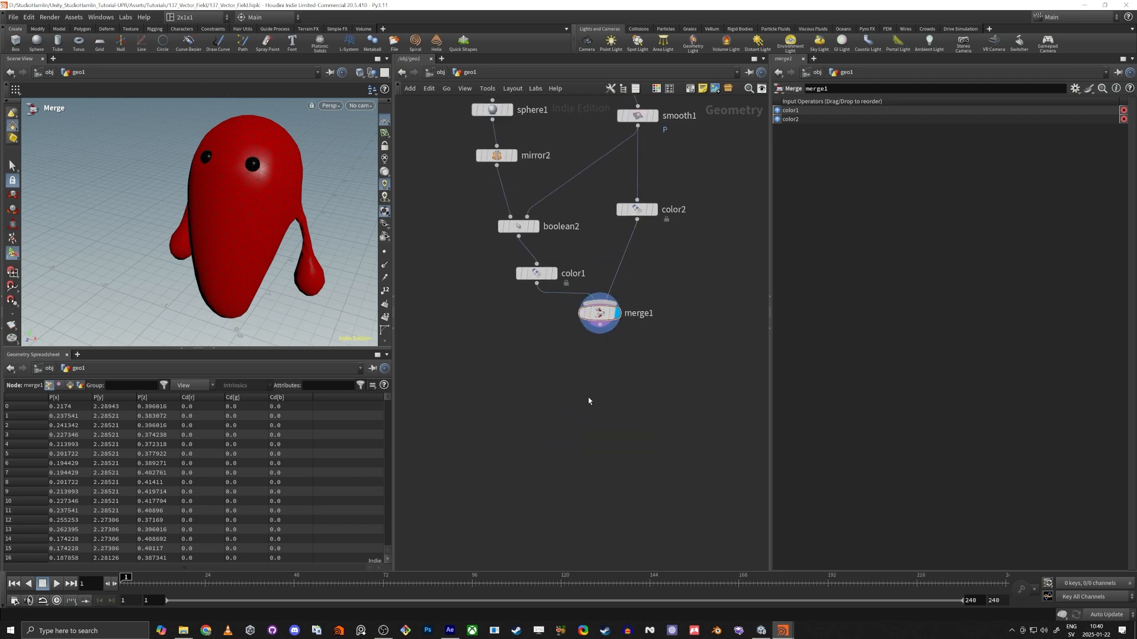
key("Tab")
type("tran")
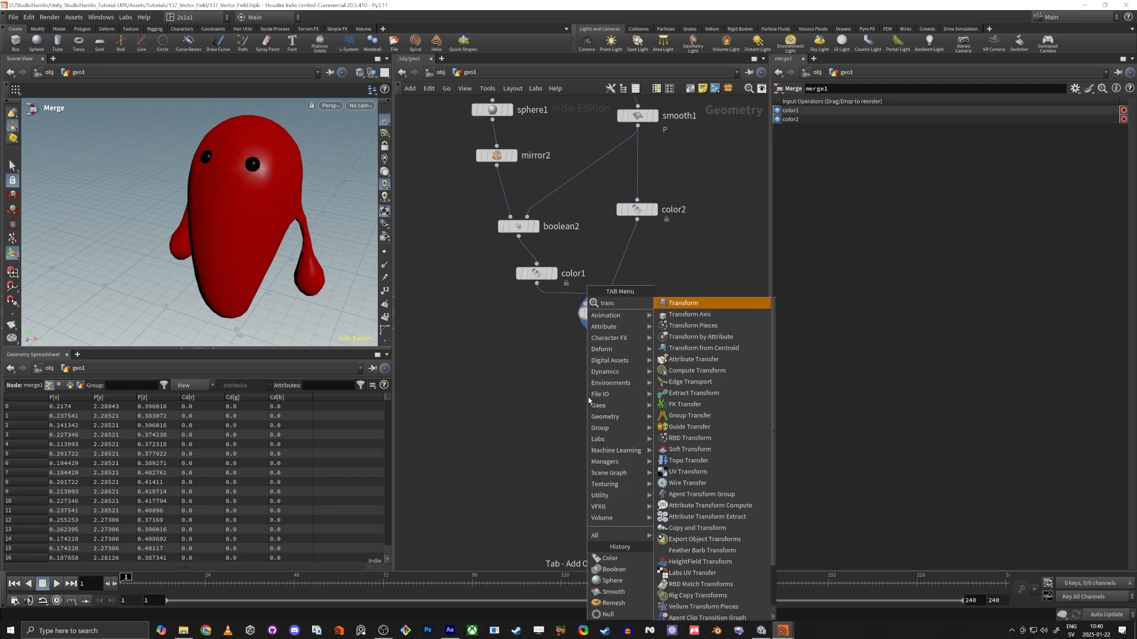
key("Return")
left_click(584, 392)
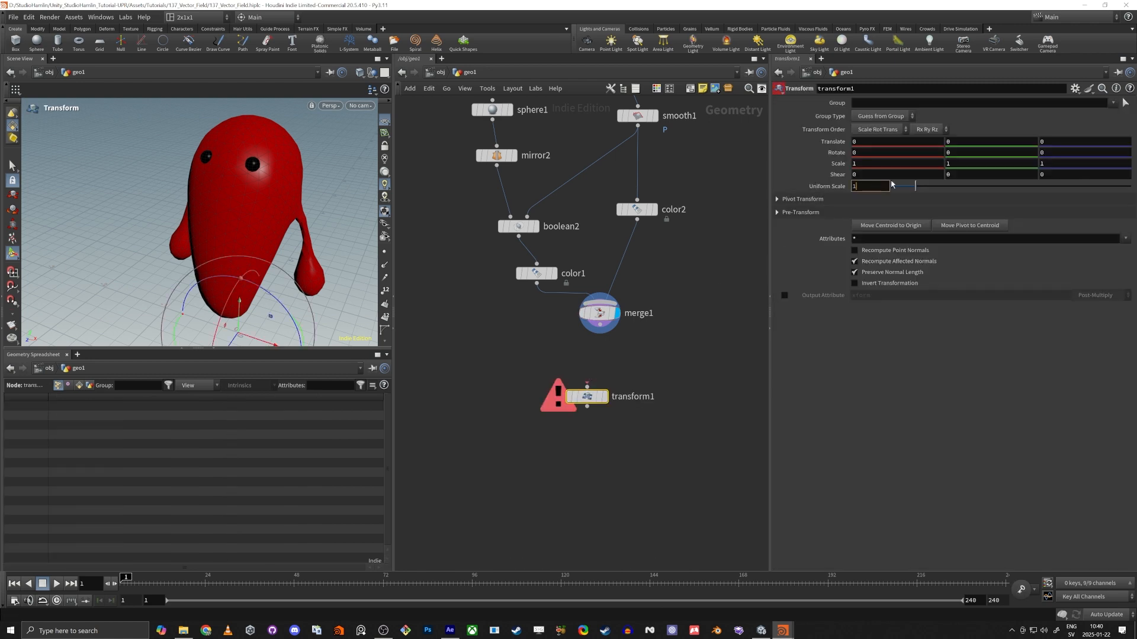
type("0")
key("Return")
left_click_drag(600, 324, 540, 432)
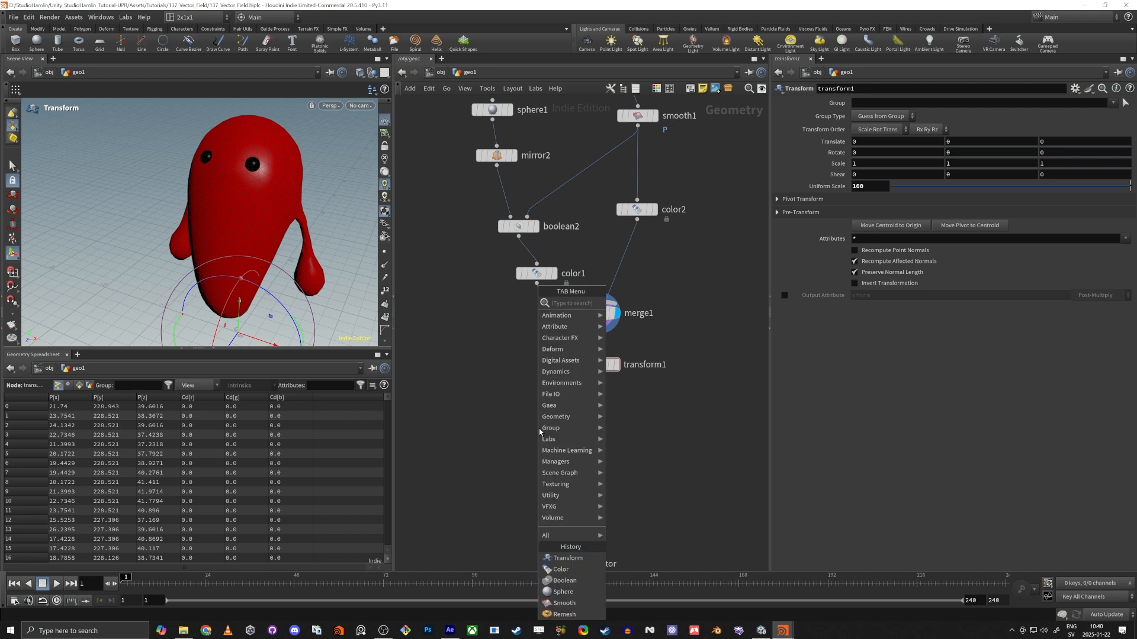
Add a ROP FBX Output node fed by transform1 and set its Output File to $HIP/ghost.fbx.
type("rop fbx")
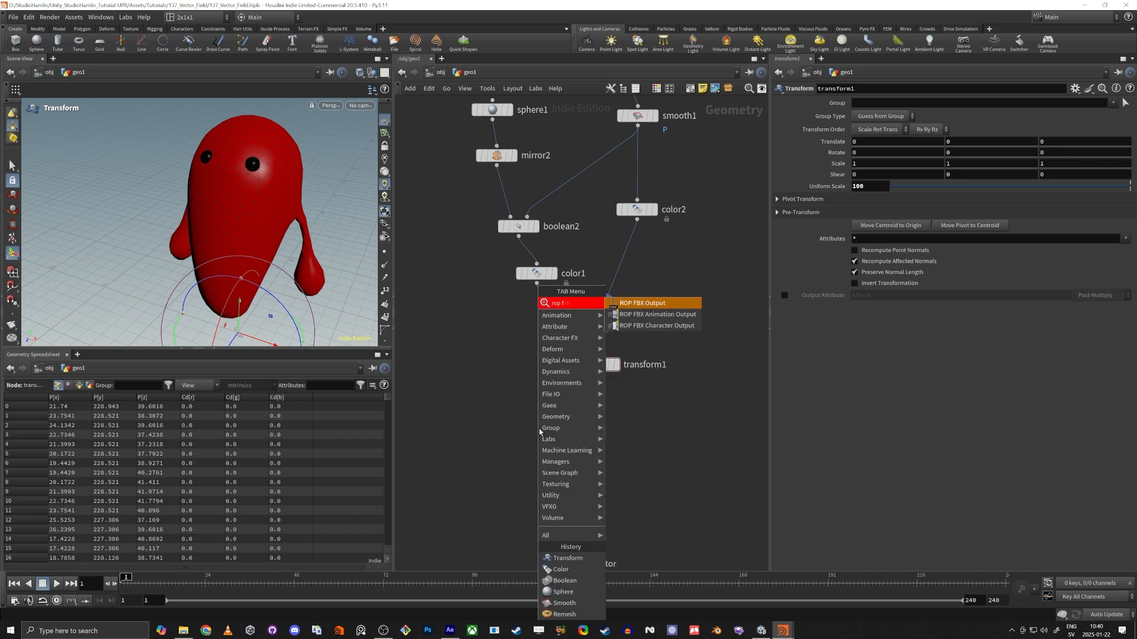
key("Return")
left_click_drag(539, 432, 597, 416)
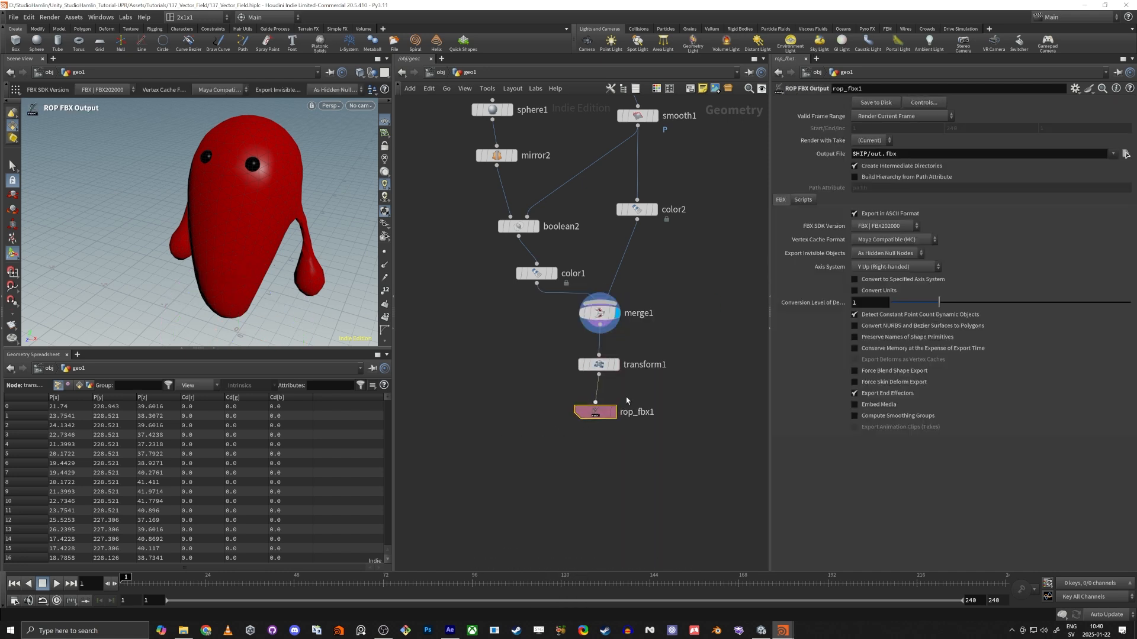
left_click(880, 154)
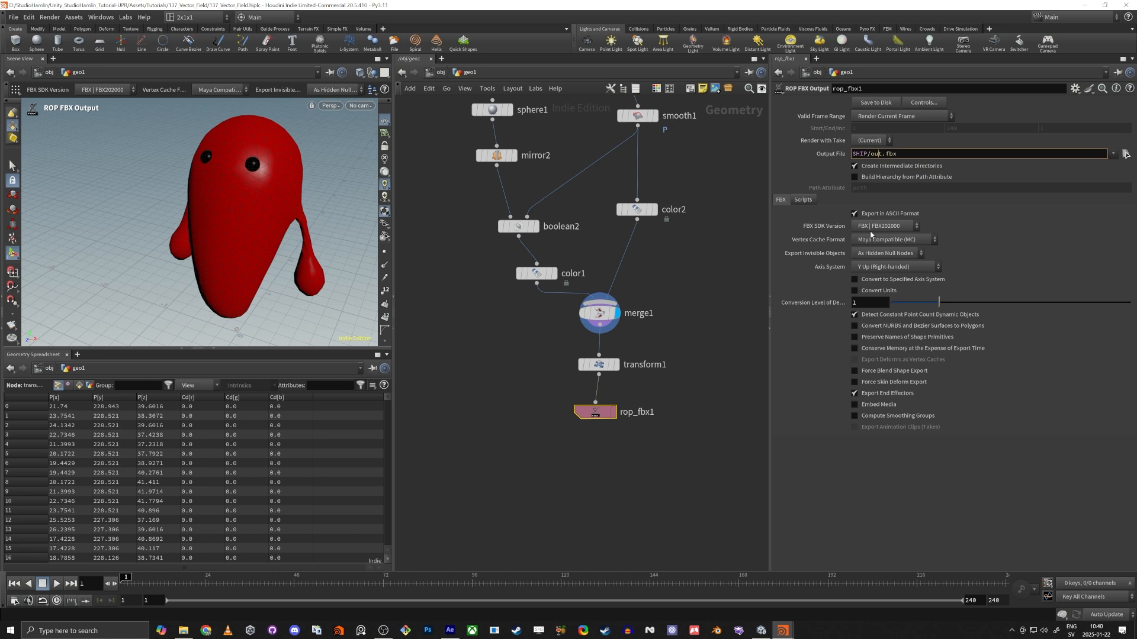
type("ghost")
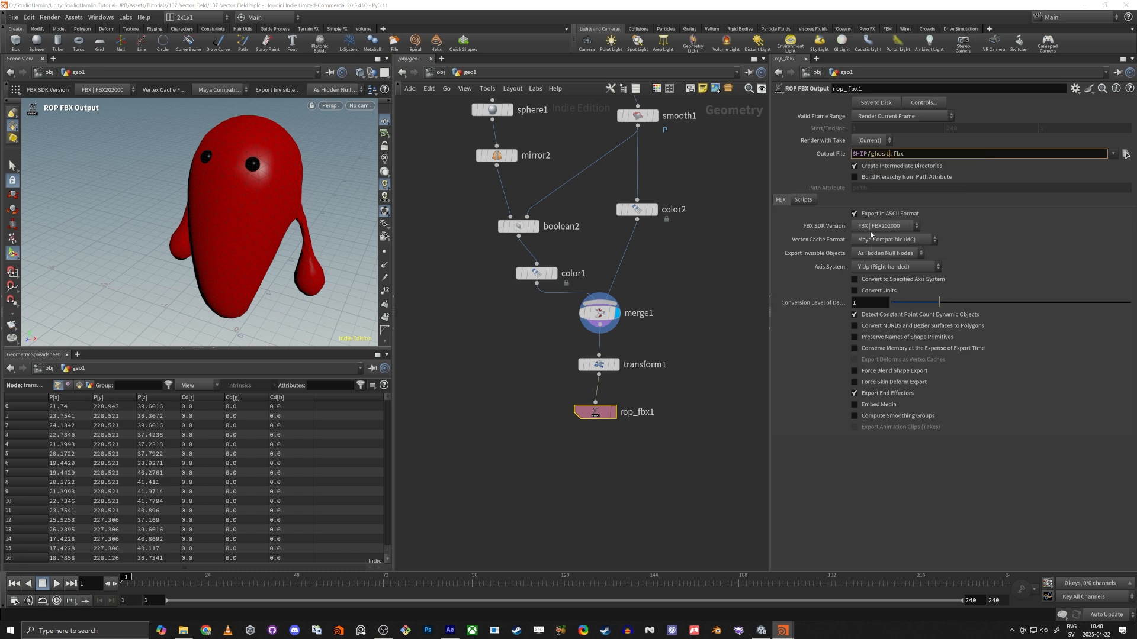
Insert a Null node between transform1 and rop_fbx1 and rename it mesh_Ghost.
left_click_drag(595, 412, 598, 453)
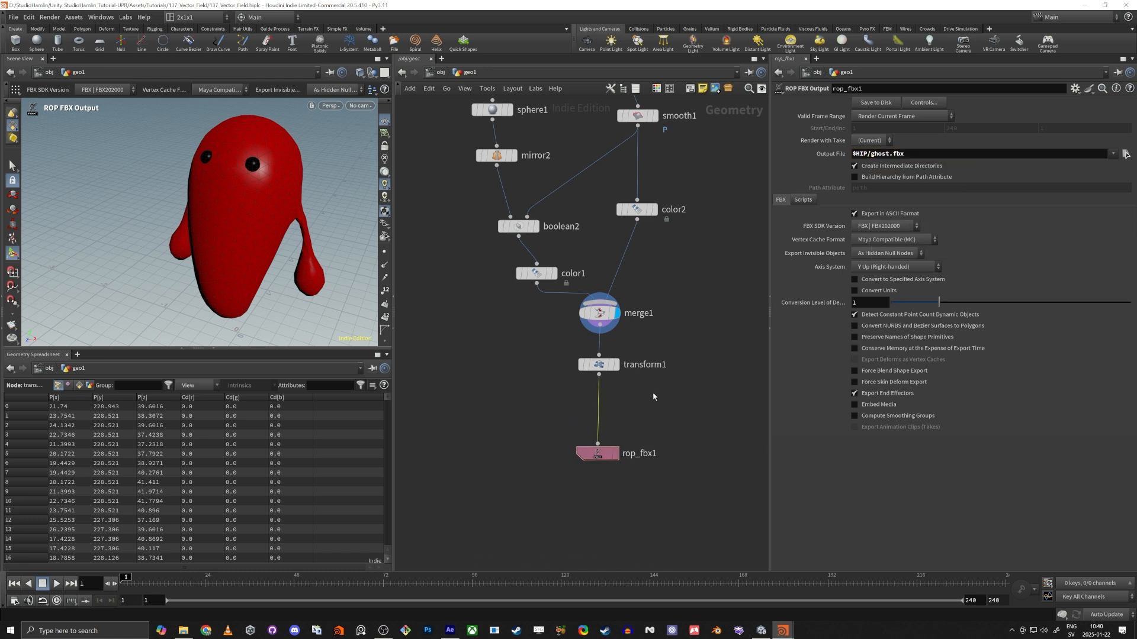
key("Tab")
mouse_move(654, 395)
type("null")
key("Return")
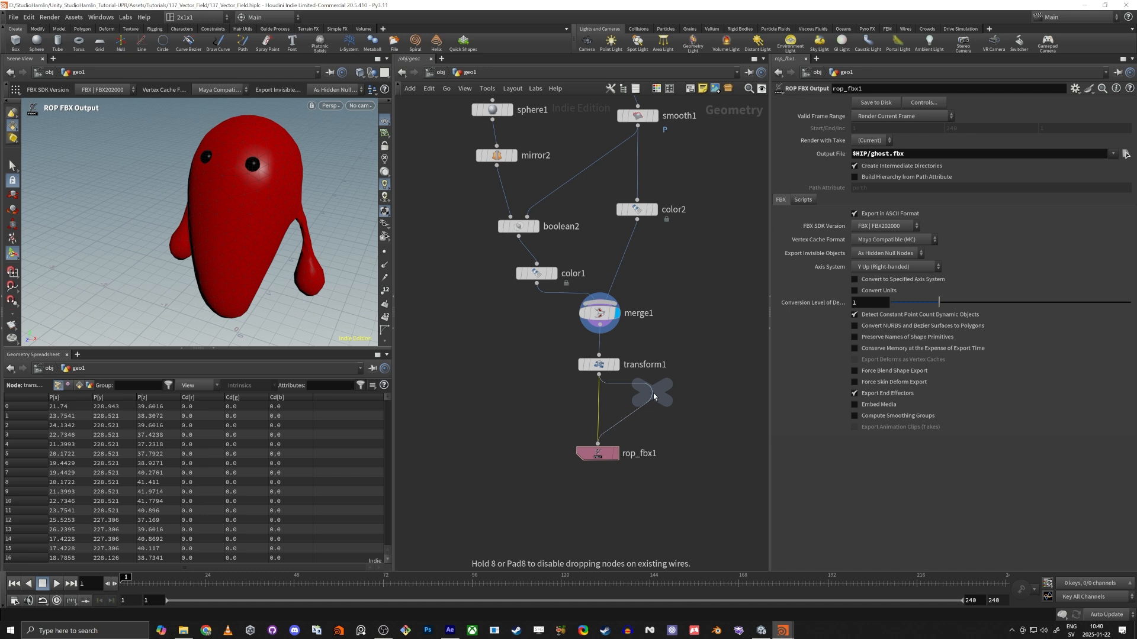
left_click(599, 408)
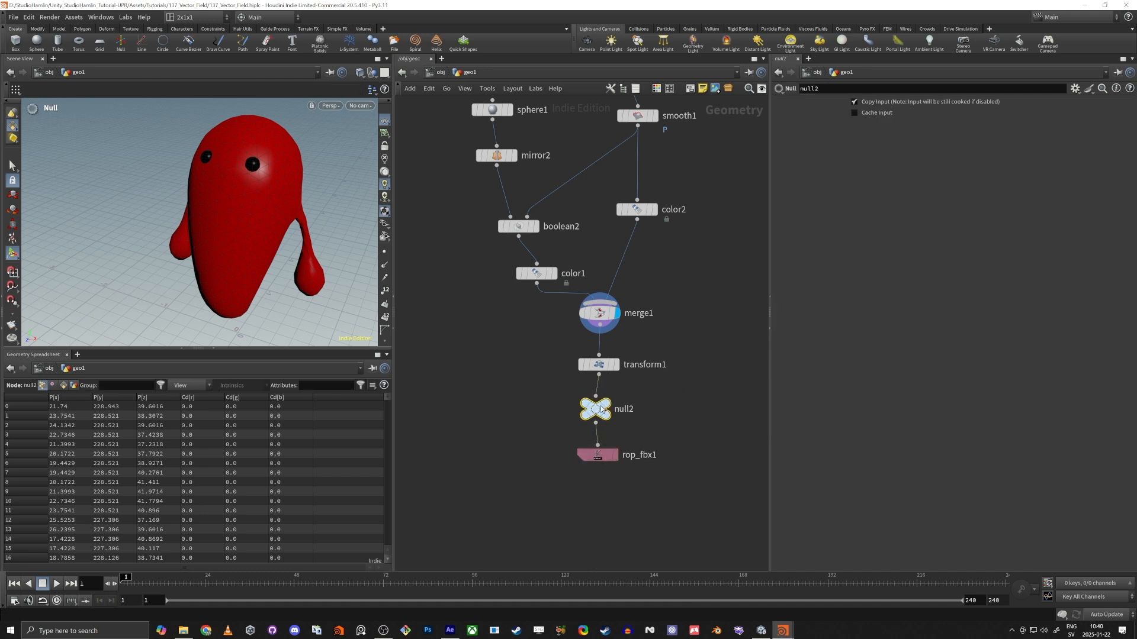
double_click(624, 409)
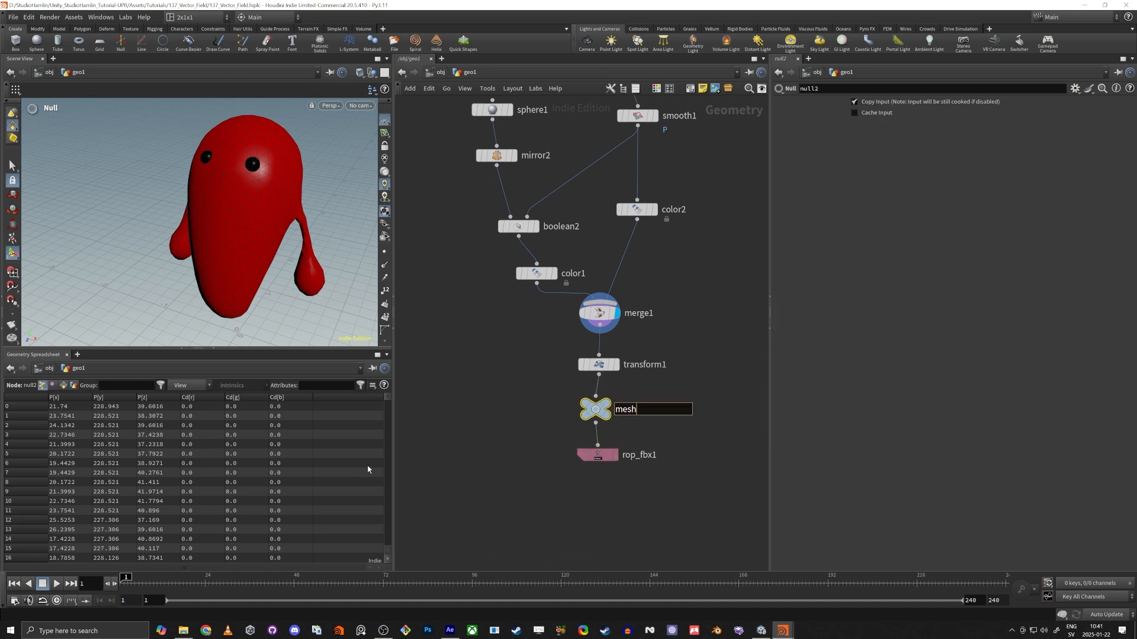
type("mesh_Ghost")
key("Return")
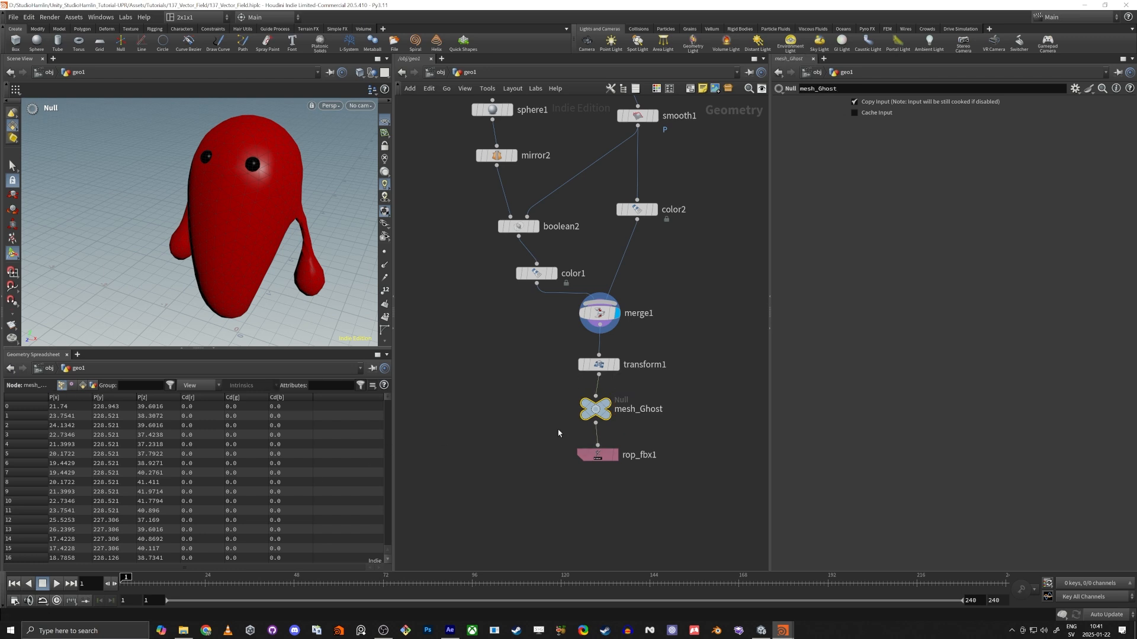
Save rop_fbx1's FBX file to disk and switch to the Unity project.
left_click(587, 453)
left_click(868, 103)
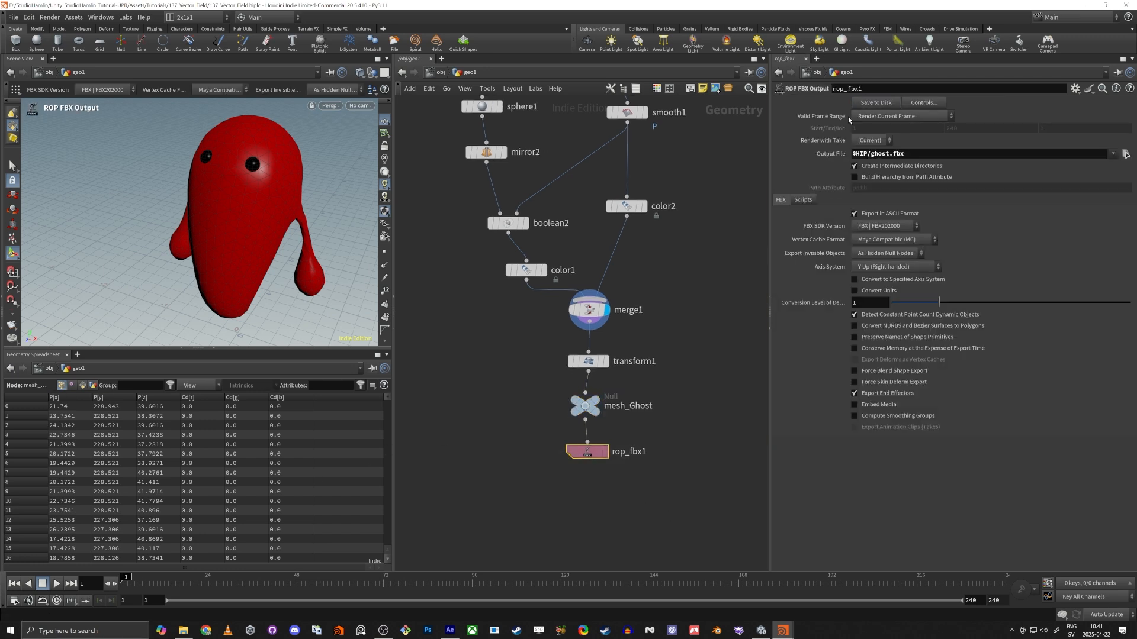
key("alt+Tab")
key("alt+Tab")
key("alt+Tab")
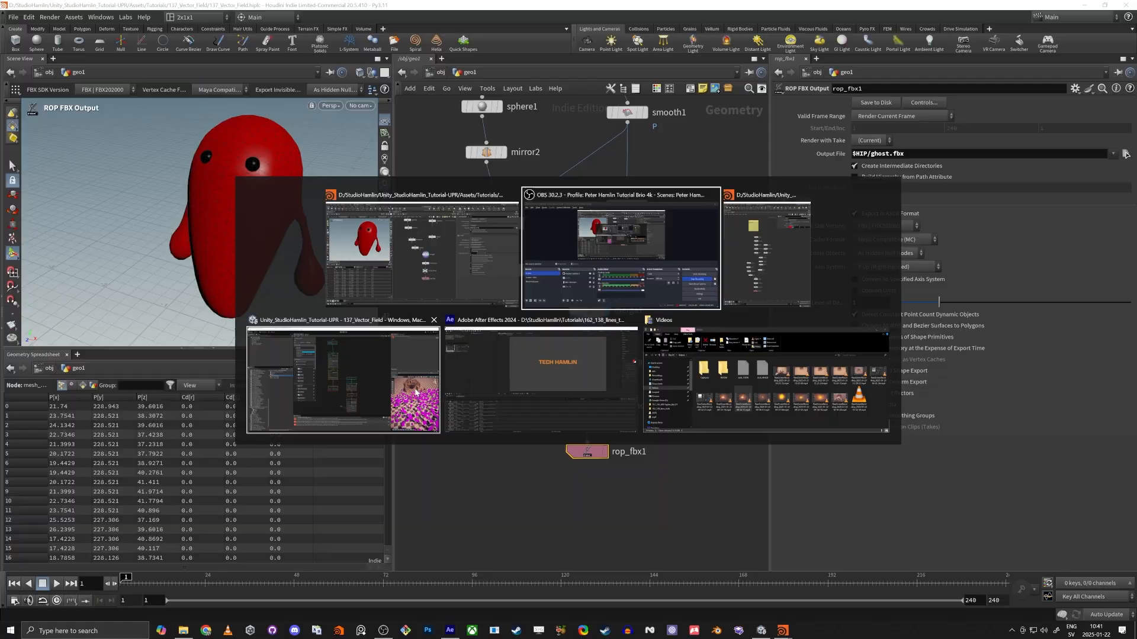
left_click(436, 343)
Add the imported ghost model to the 137_Vector_Field scene, raise it to Y 11.18, and frame it.
left_click(151, 306)
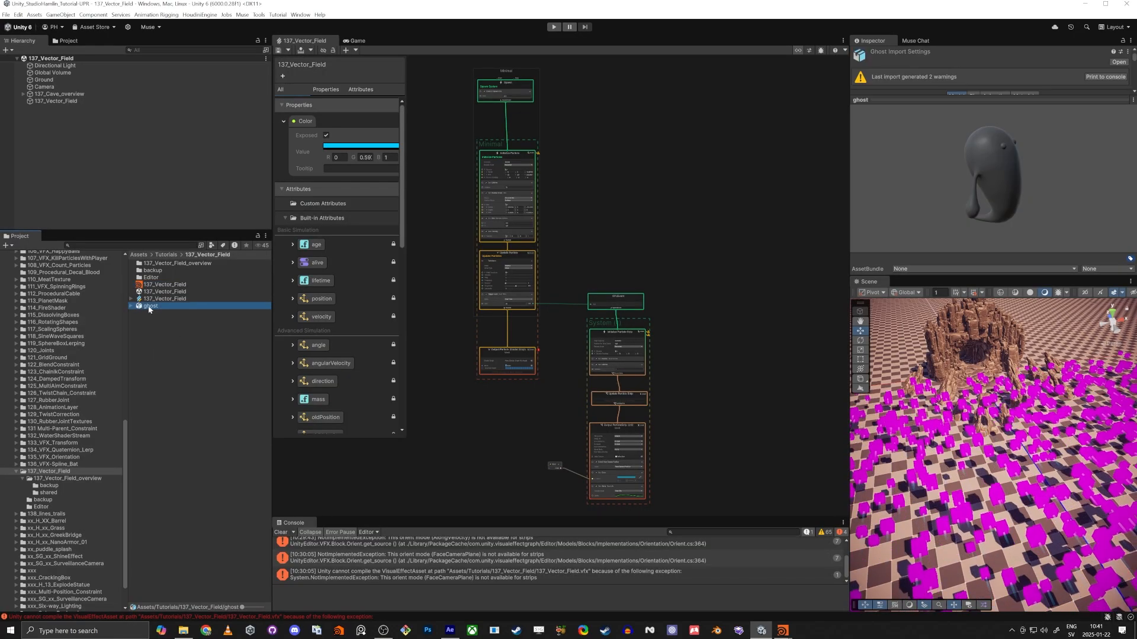
left_click_drag(184, 192, 165, 172)
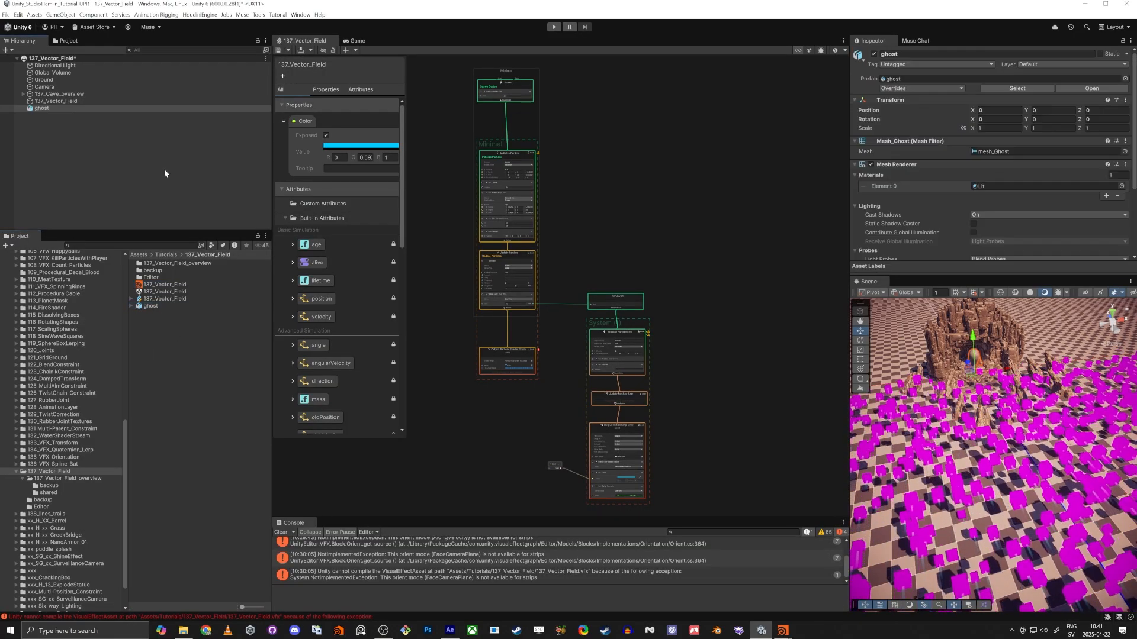
left_click_drag(958, 372, 971, 251)
key("f")
right_click_drag(979, 457, 1078, 433)
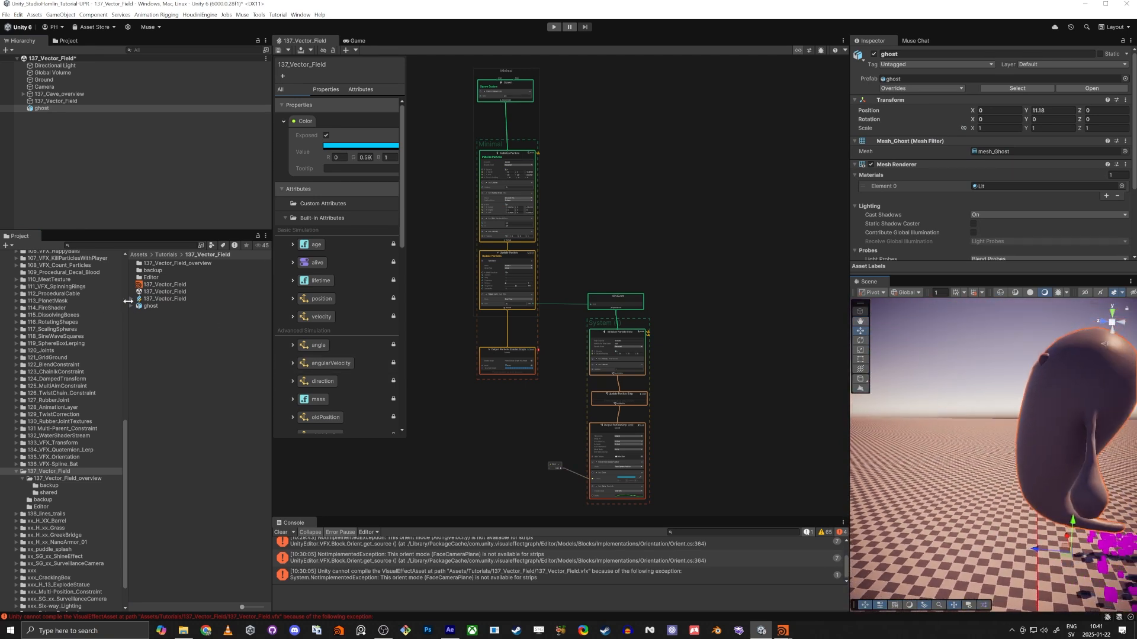
Inspect the mesh inside the ghost asset and compare its name with the mesh_Ghost null in Houdini, returning to Unity.
left_click(131, 306)
left_click(165, 313)
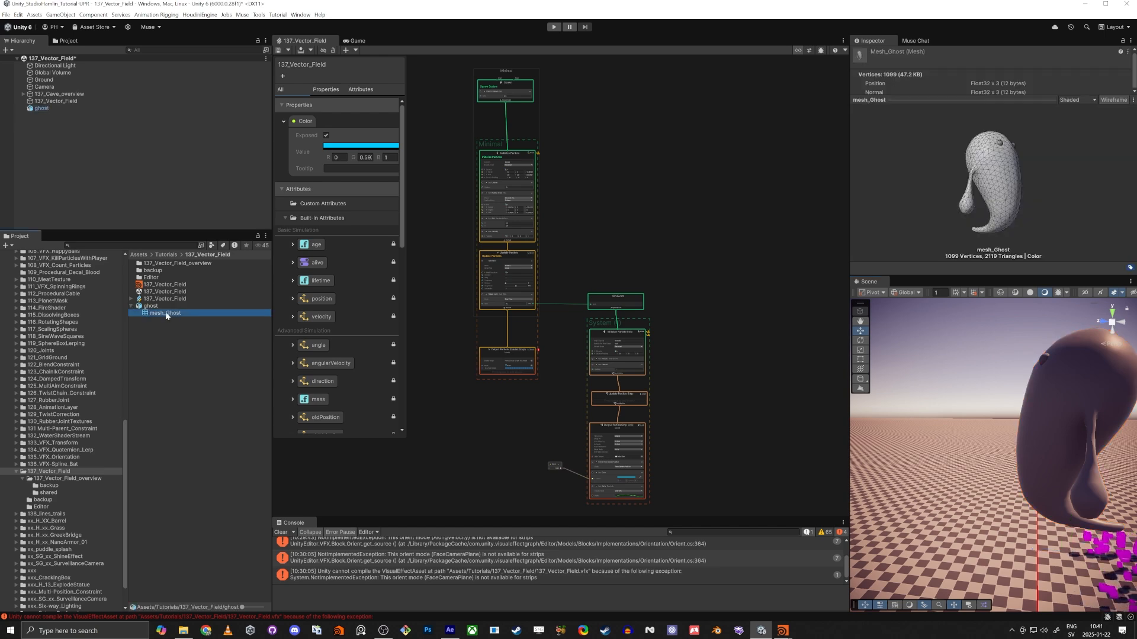
key("alt+Tab")
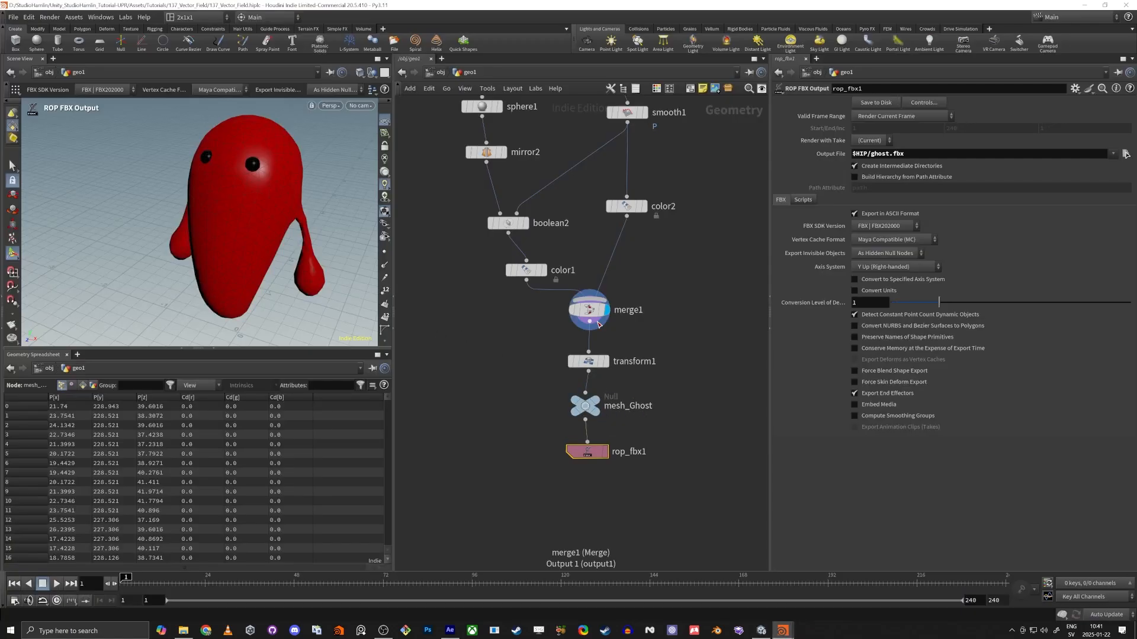
left_click(643, 405)
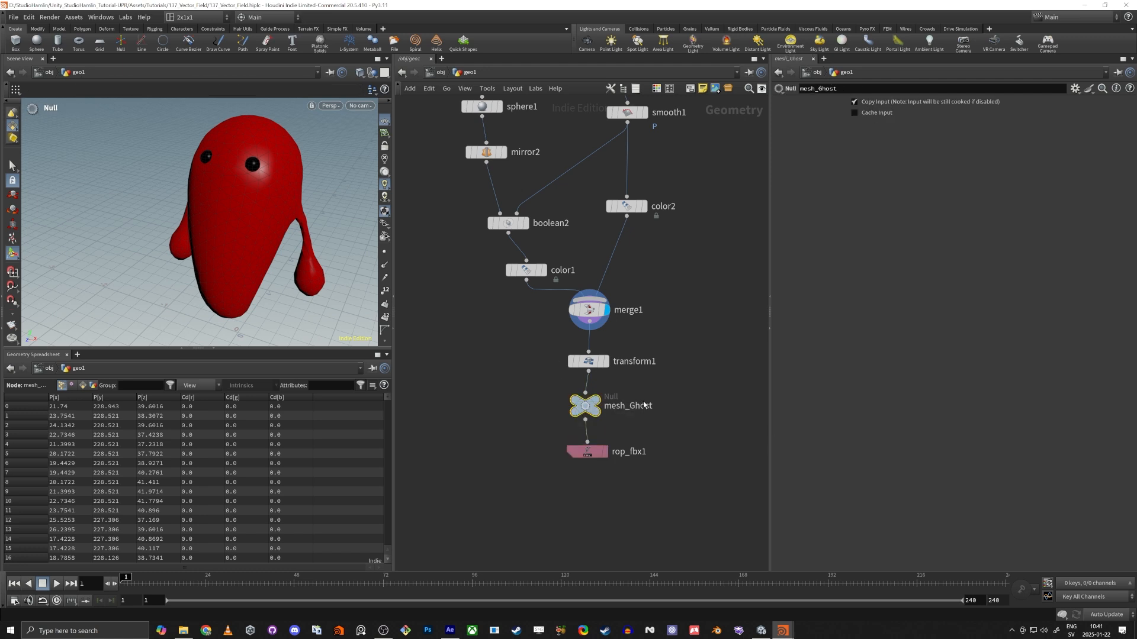
key("alt+Tab")
Create a URP Unlit Shader Graph in the 137_Vector_Field folder and name it 137_Ghost.
left_click_drag(1000, 438, 685, 425, "alt")
right_click(180, 370)
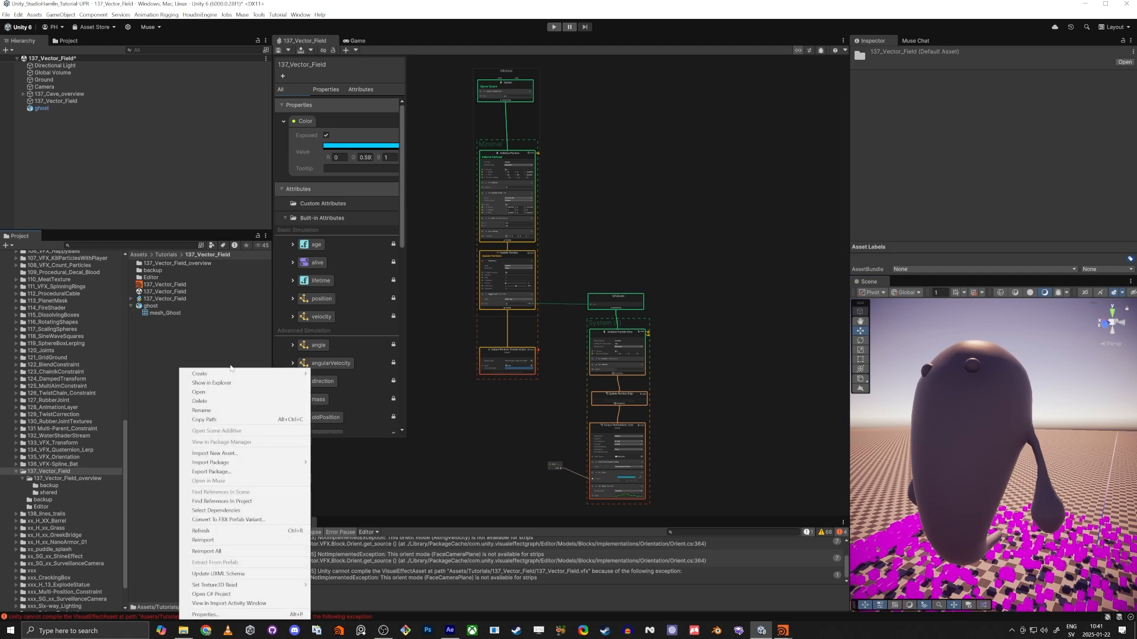
mouse_move(227, 375)
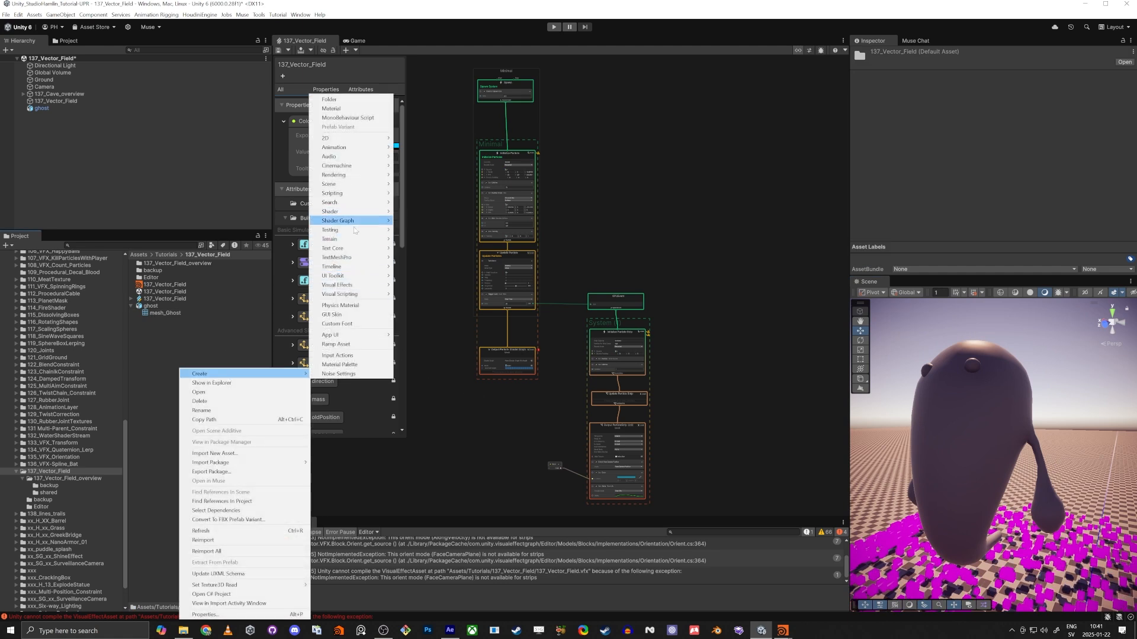
mouse_move(358, 225)
mouse_move(426, 221)
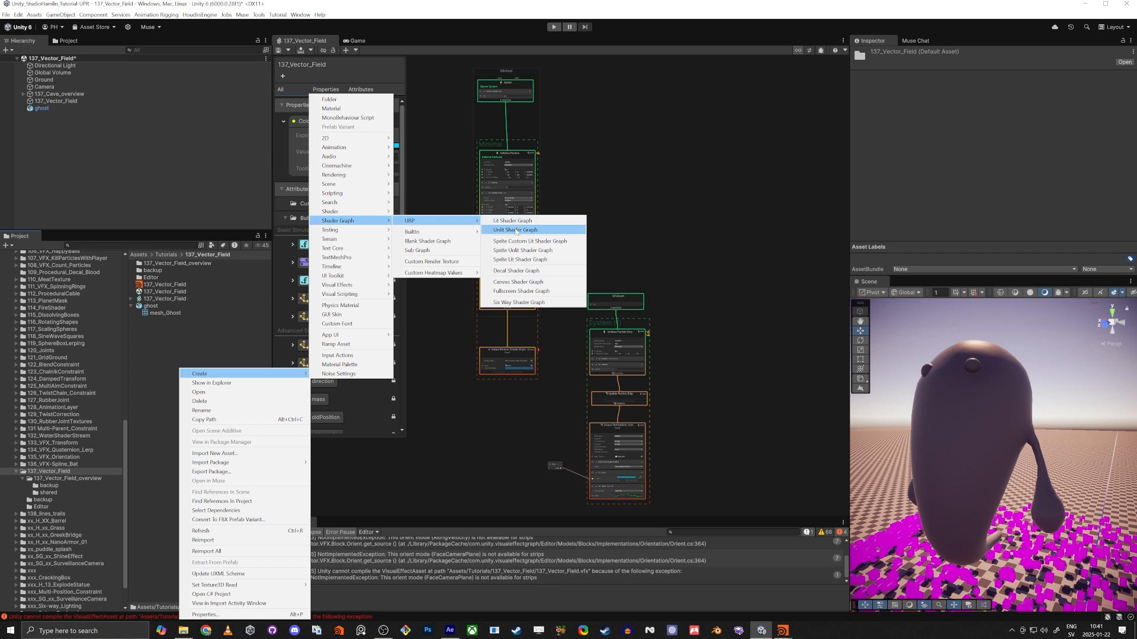
left_click(513, 221)
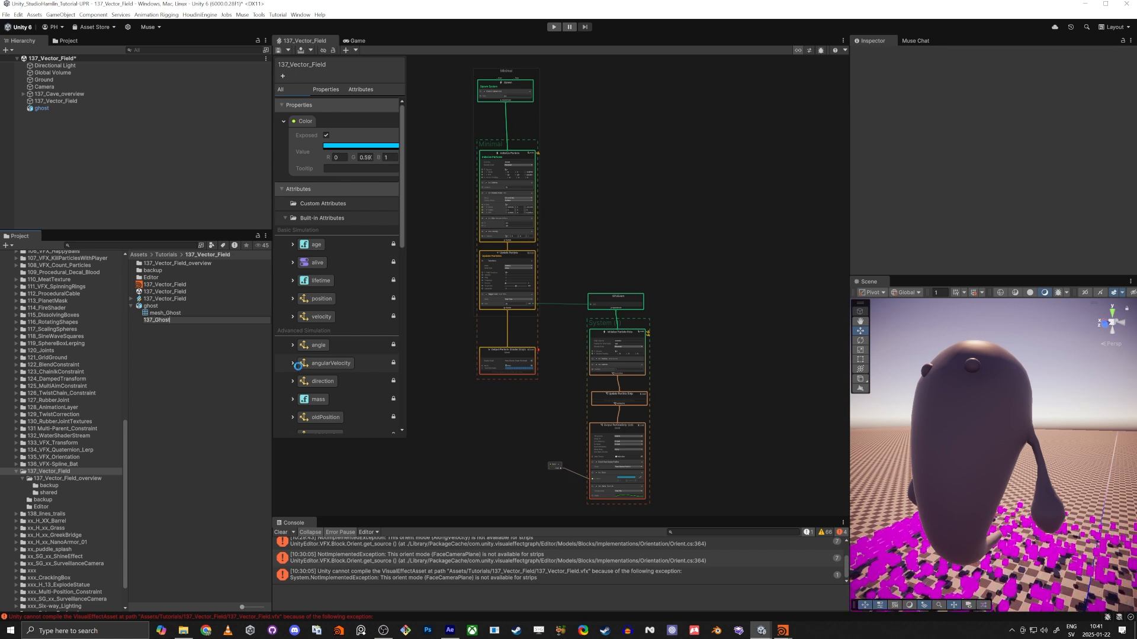
type("137_Ghost")
key("Return")
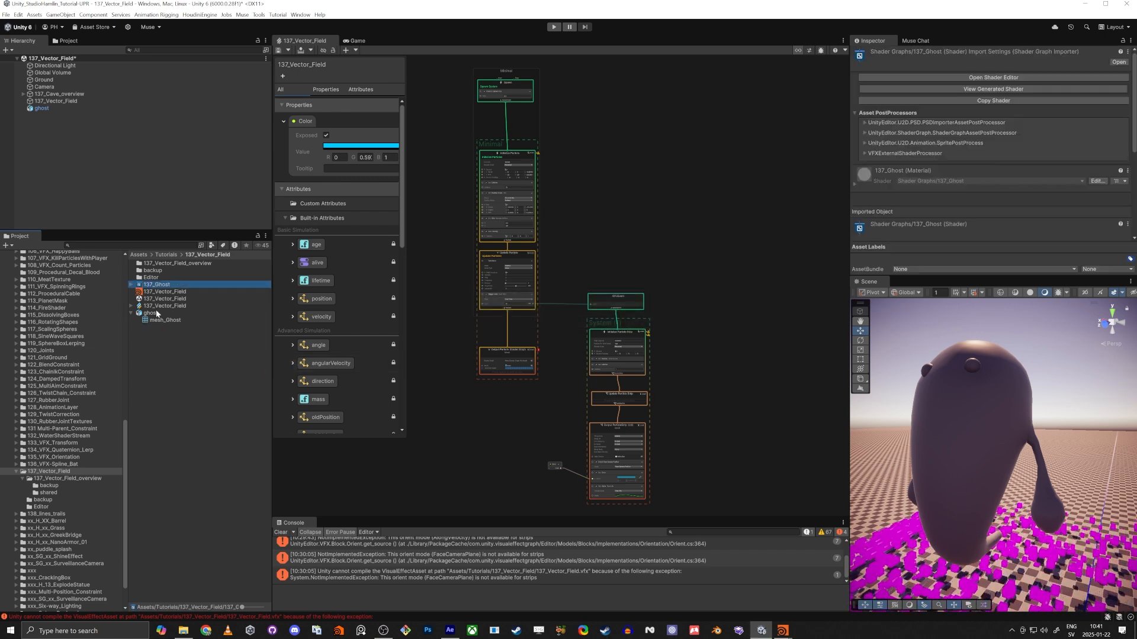
Create a material from the 137_Ghost shader graph and name it 137_Ghost.
left_click(131, 313)
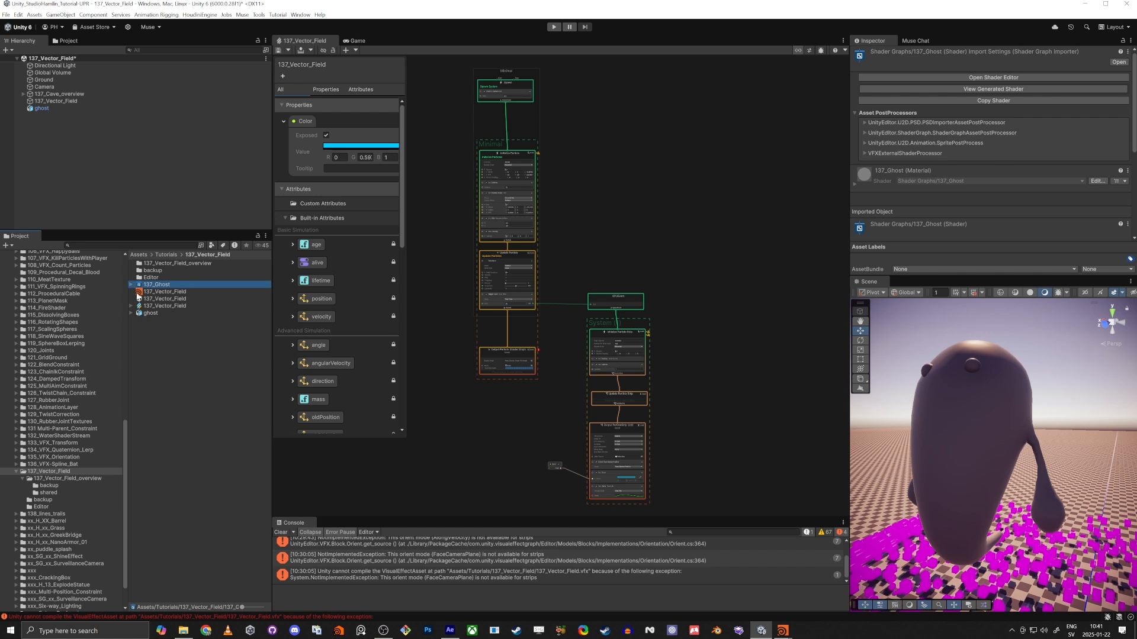
right_click(149, 287)
mouse_move(166, 294)
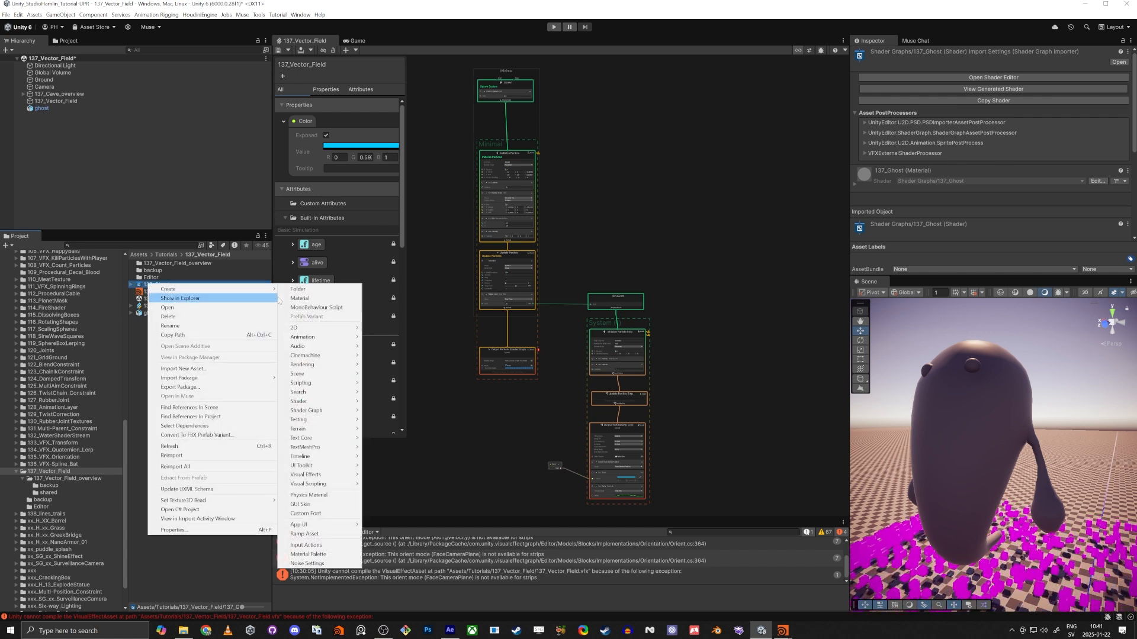
left_click(308, 294)
key("Return")
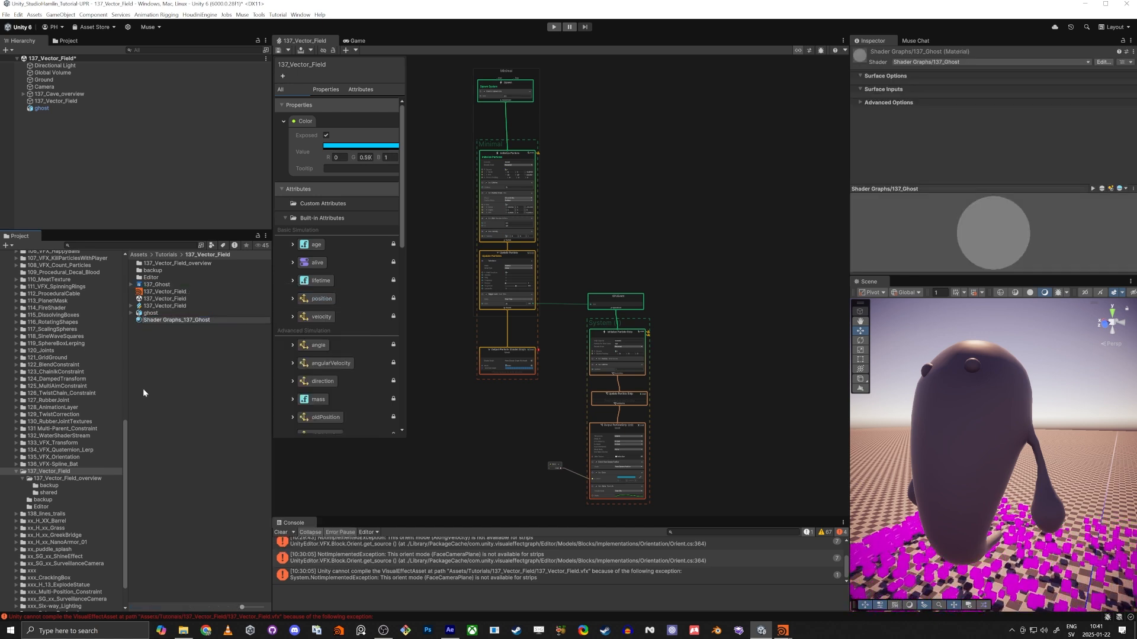
key("BackSpace")
key("Return")
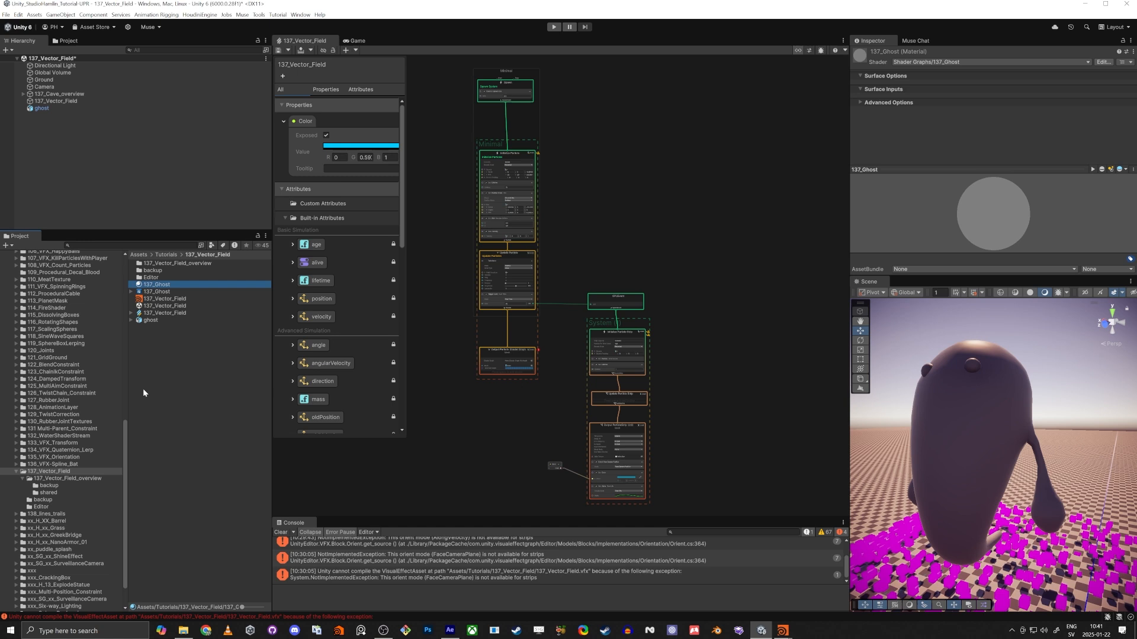
Apply the 137_Ghost material to the ghost in the scene and open the 137_Ghost shader graph for editing.
left_click_drag(167, 288, 970, 405)
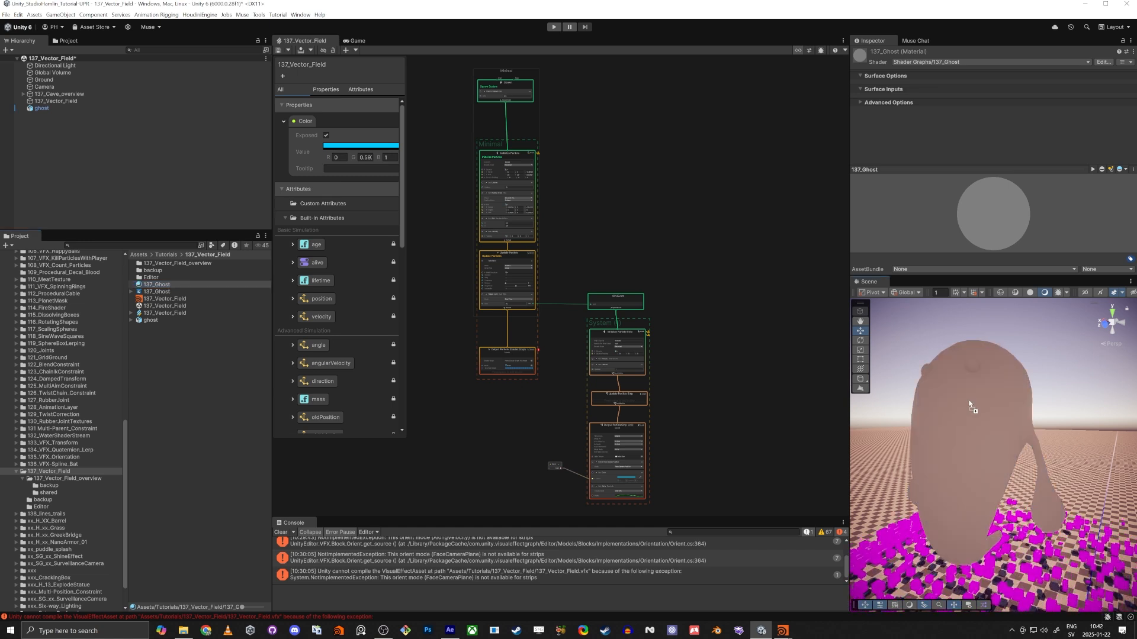
left_click_drag(932, 453, 954, 462, "alt")
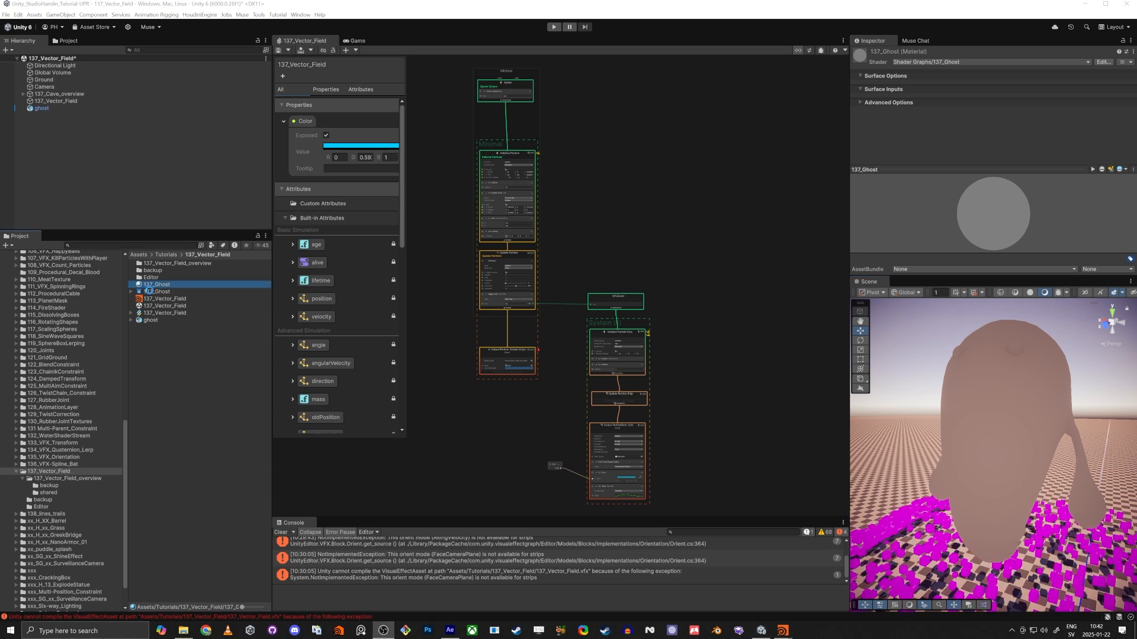
left_click(148, 291)
left_click(993, 78)
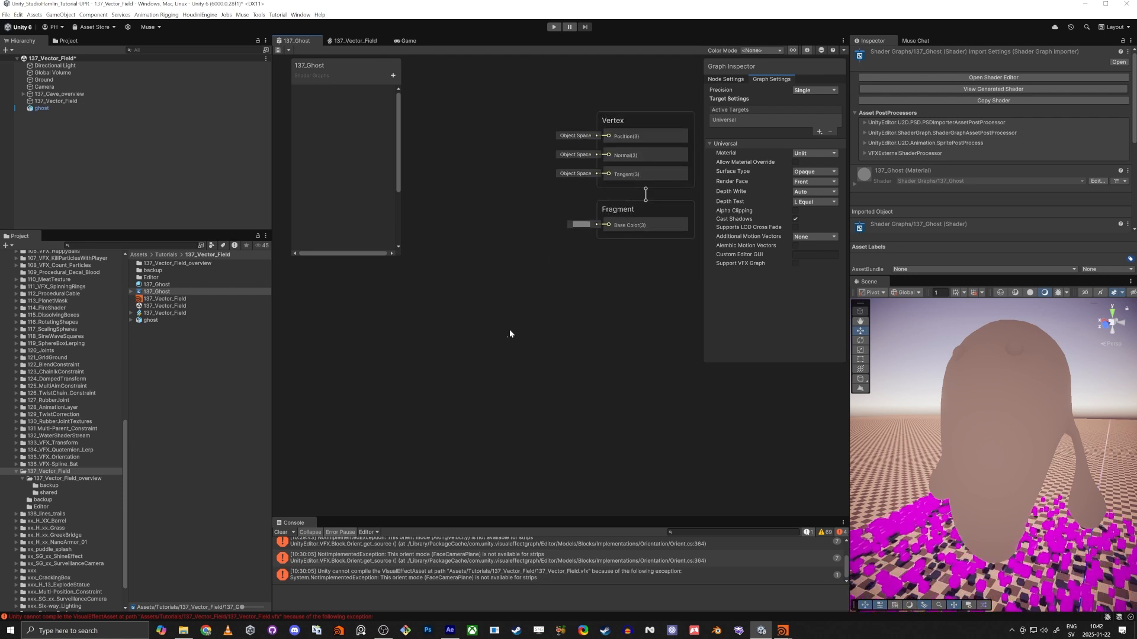
Add a Fresnel Effect node to the 137_Ghost graph, below and to the left of the Fragment block.
key("space")
type("fres")
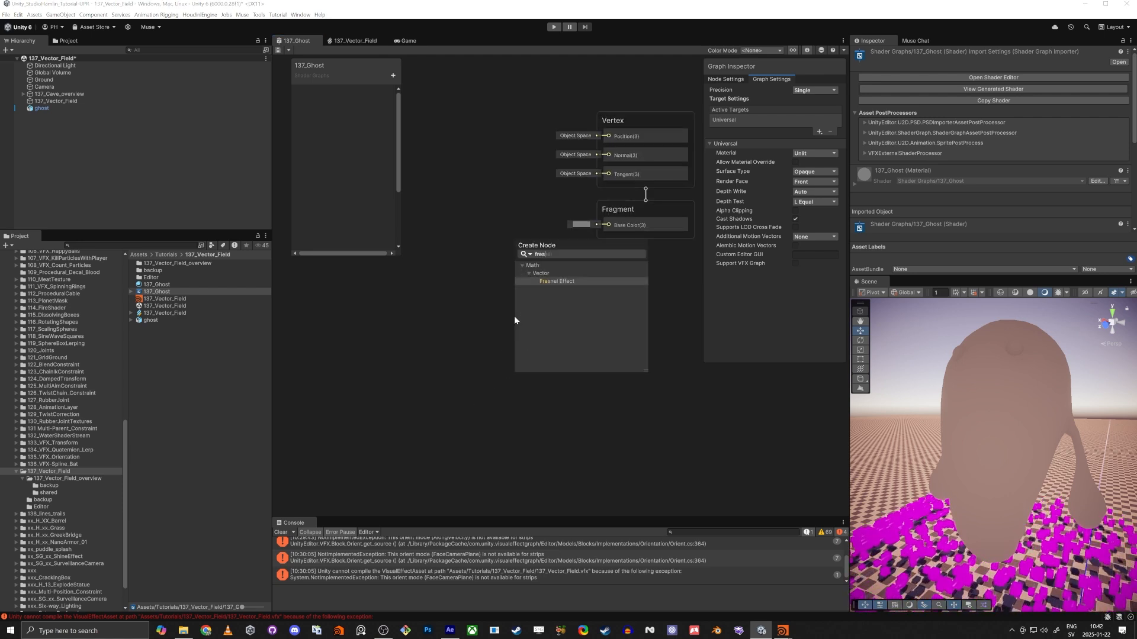
key("Return")
left_click_drag(562, 339, 445, 324)
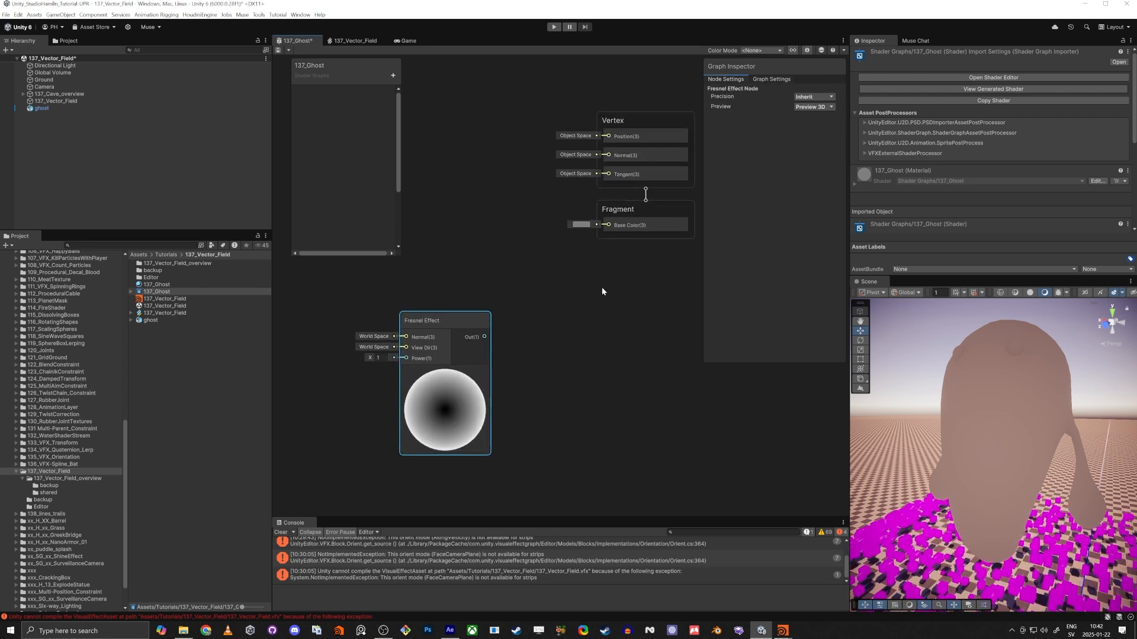
Set the shader graph's surface type to Transparent.
left_click(601, 293)
middle_click_drag(597, 310, 552, 345)
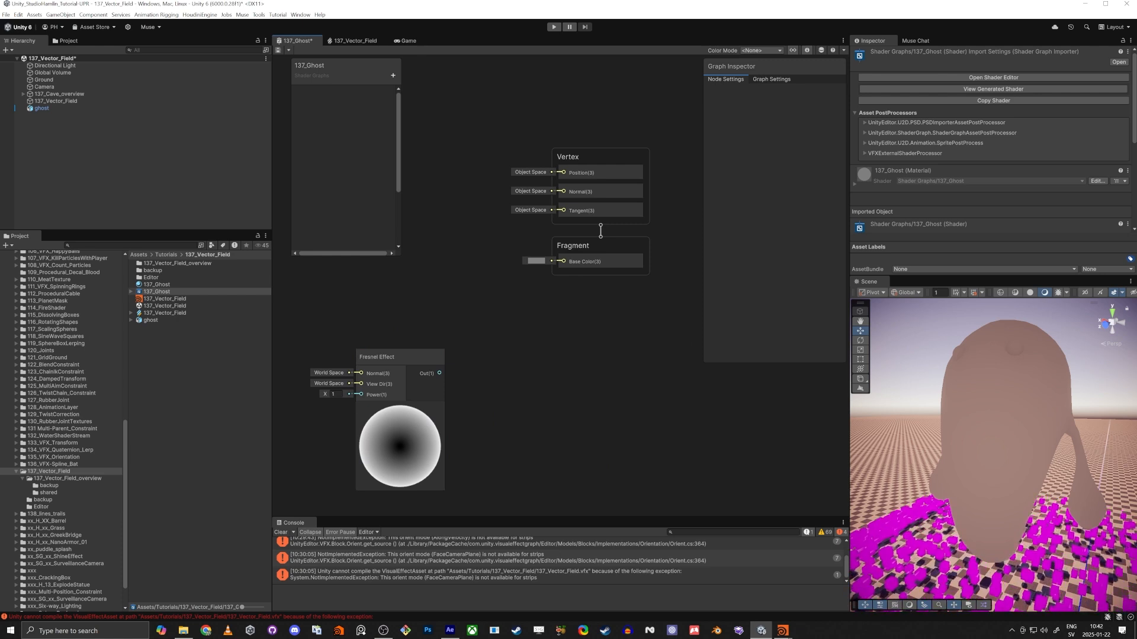
left_click(771, 81)
left_click(812, 173)
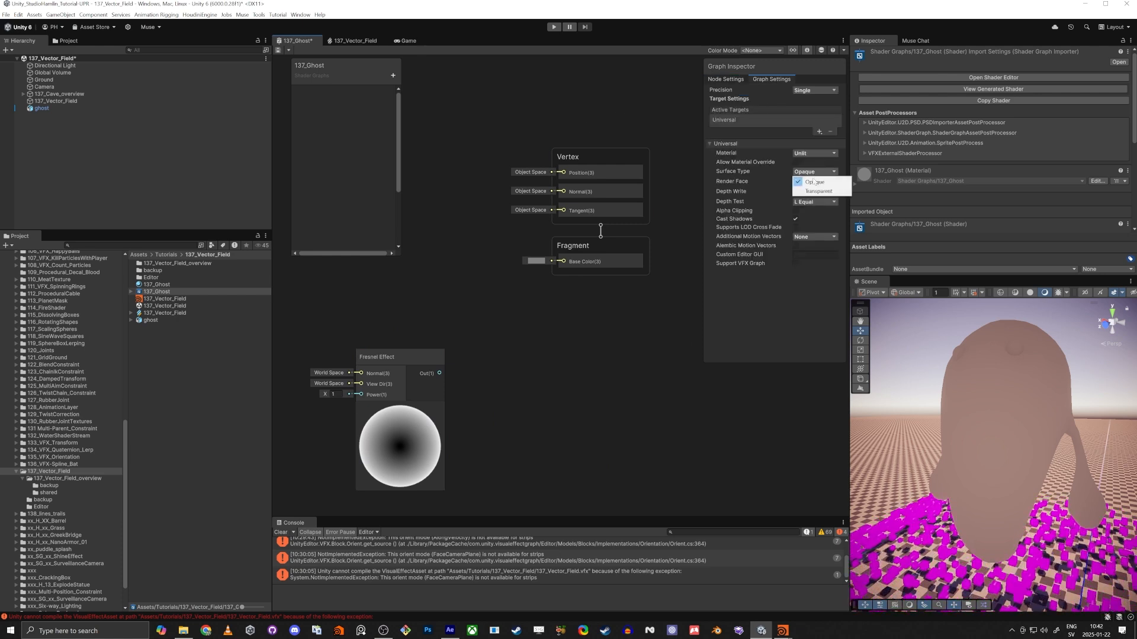
left_click(808, 188)
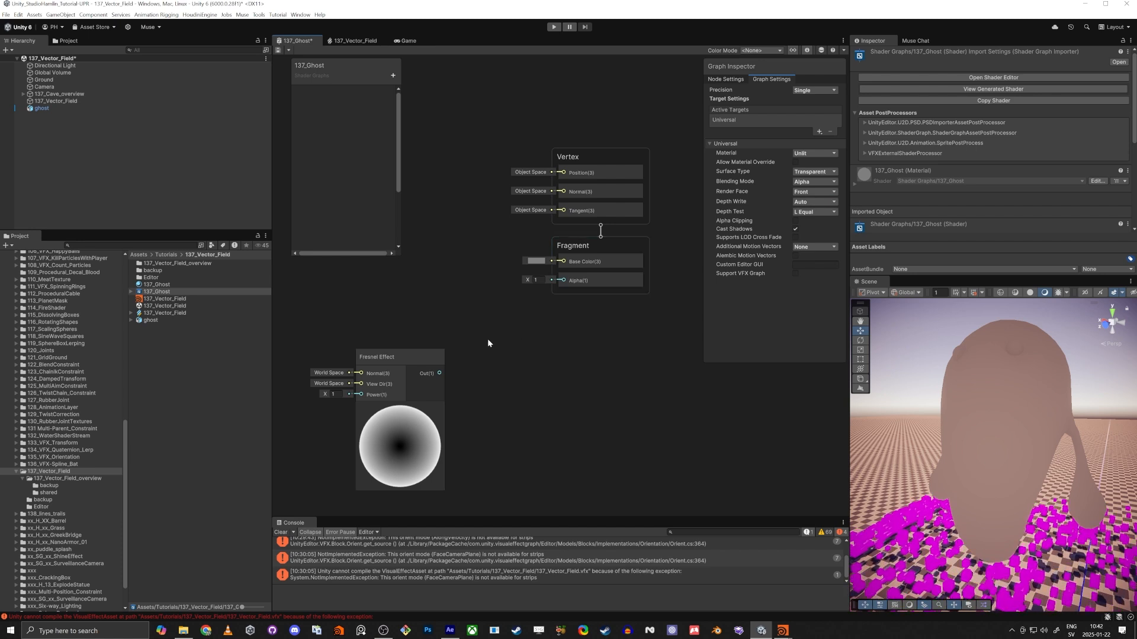
Connect the Fresnel Effect output to the Fragment's Alpha input, save the graph and check the ghost in the scene.
left_click_drag(399, 361, 563, 280)
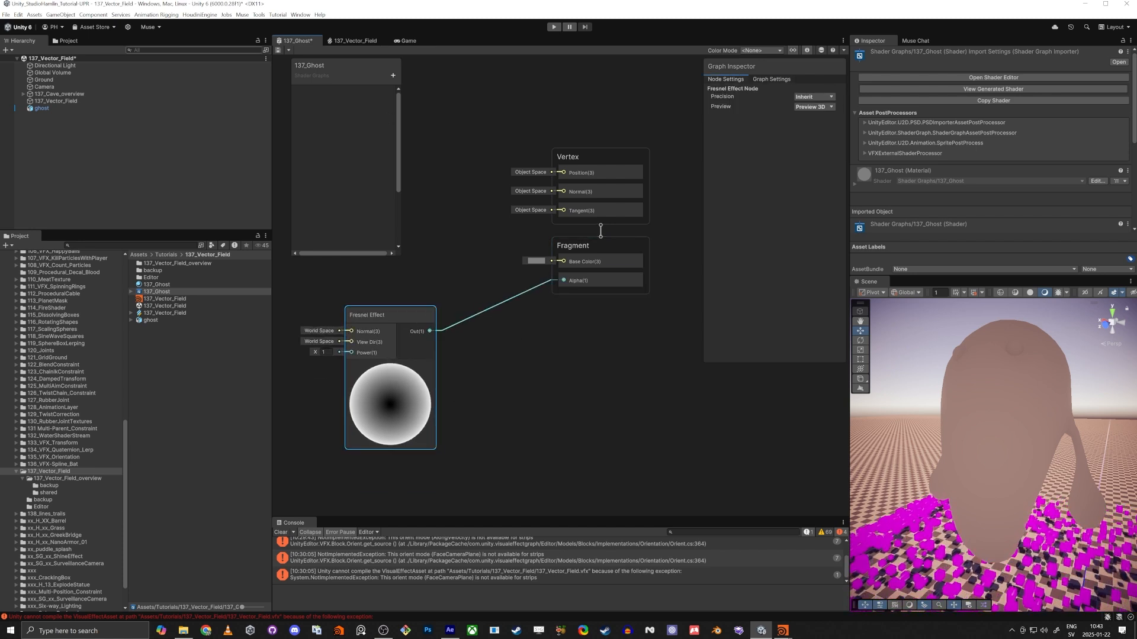
left_click(278, 51)
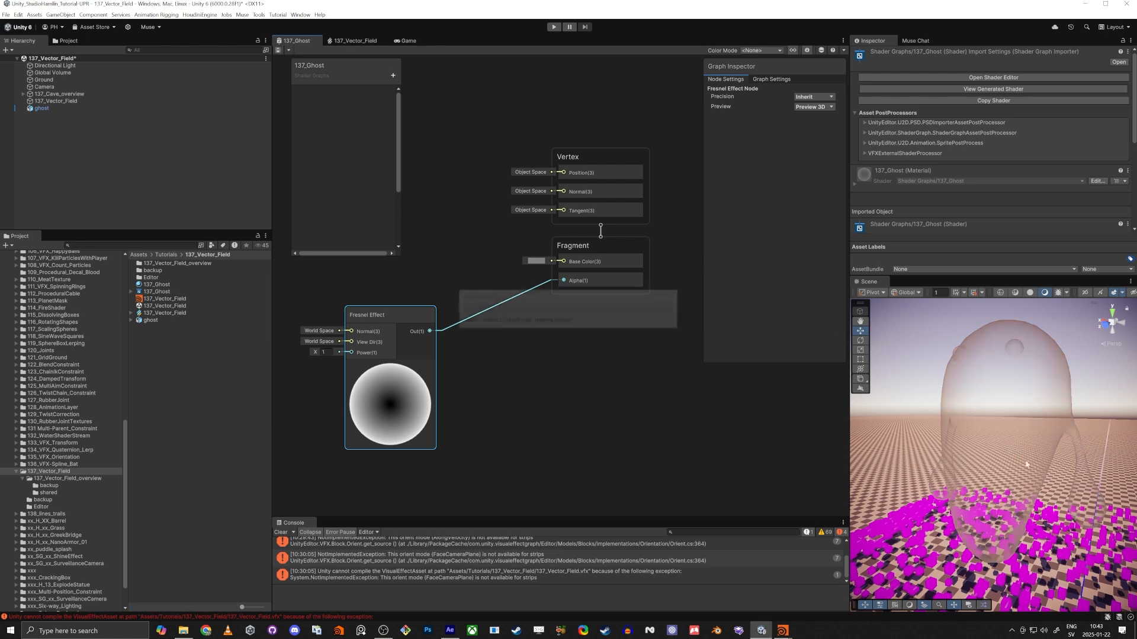
right_click_drag(1000, 419, 1009, 392)
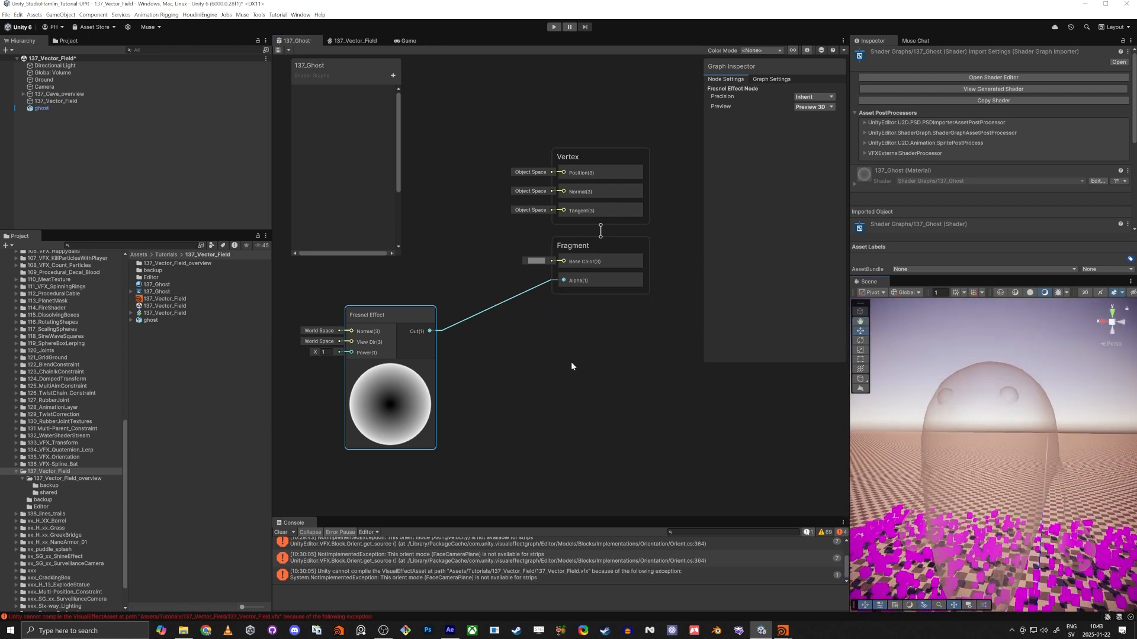
Create a Color property named Color and place it in the graph above the Fresnel Effect node, making room by moving that node down.
middle_click_drag(572, 364, 647, 352)
scroll(647, 351, "down", 1)
left_click_drag(496, 315, 469, 393)
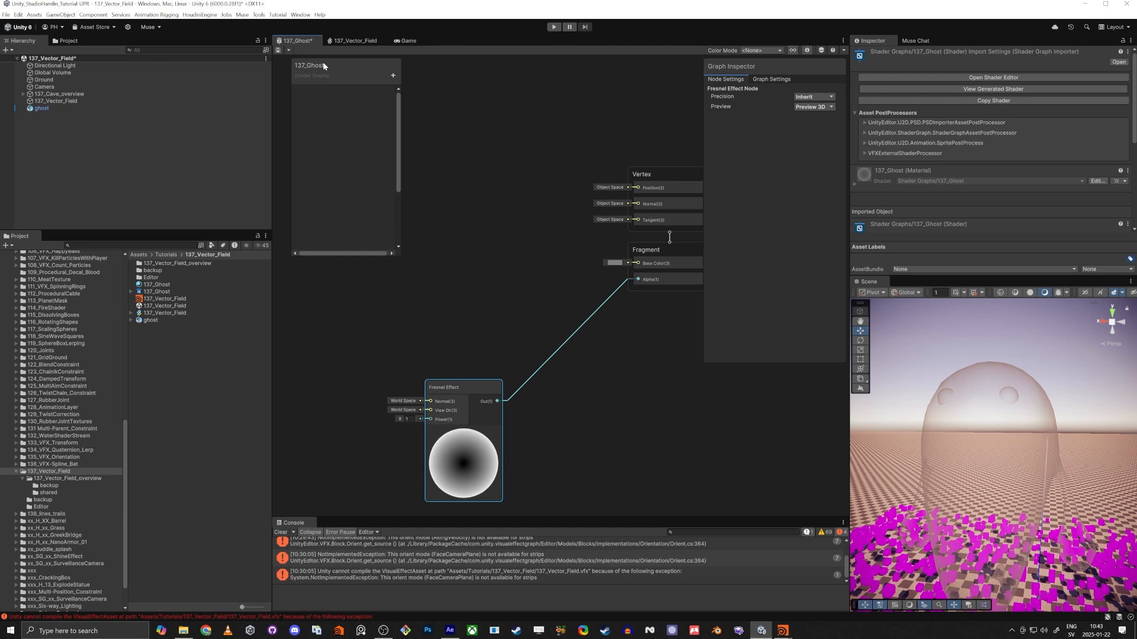
left_click(391, 76)
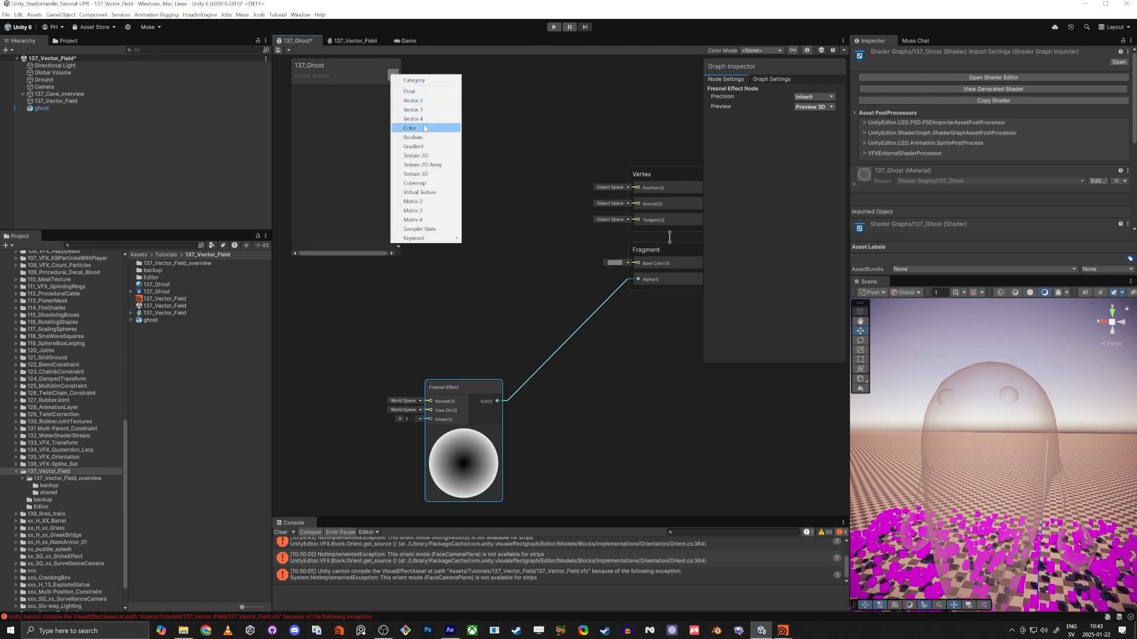
left_click(424, 127)
key("Return")
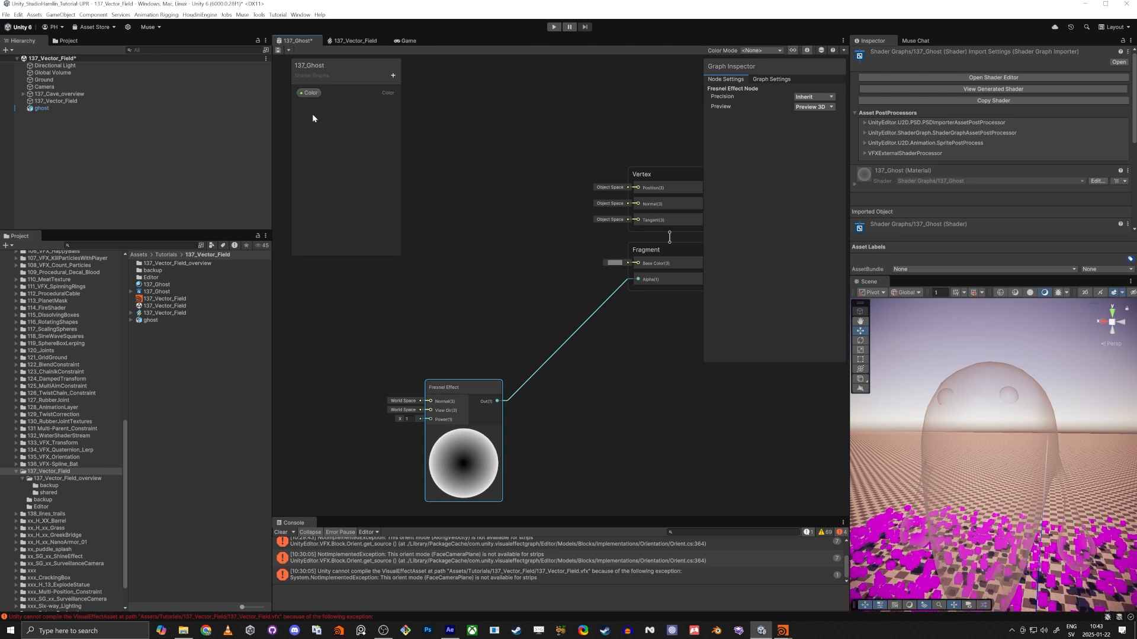
left_click_drag(308, 96, 446, 132)
left_click_drag(475, 237, 476, 237)
middle_click_drag(452, 287, 412, 315)
scroll(469, 288, "down", 2)
scroll(472, 287, "up", 2)
left_click_drag(462, 276, 382, 290)
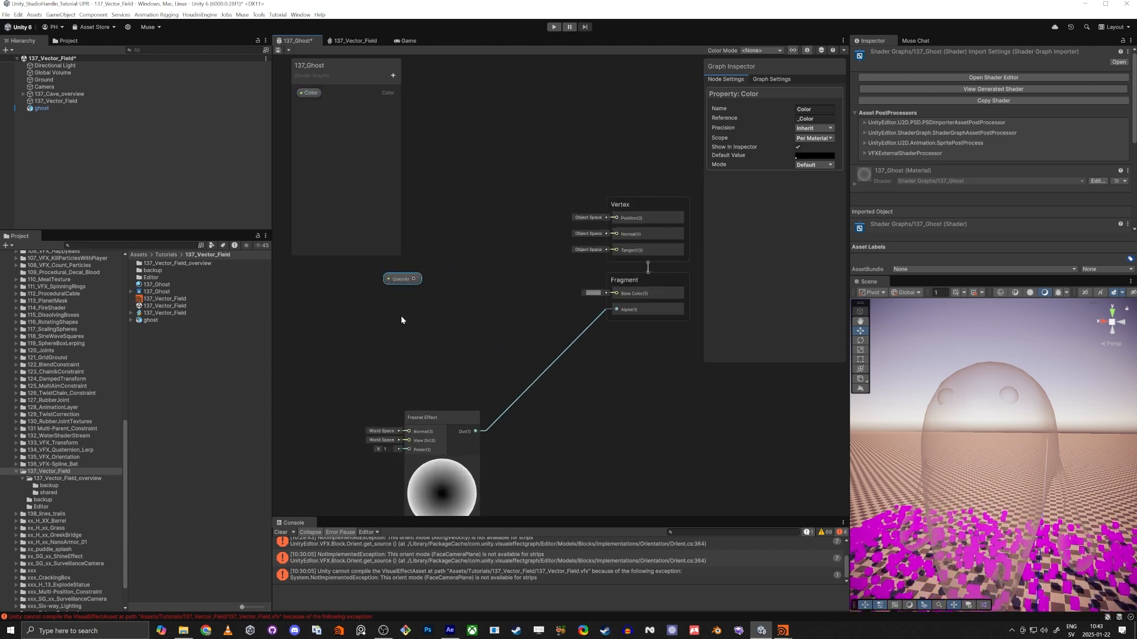
Add a Vertex Color node and place it below and to the left of the Color property node.
key("space")
type("vetr")
key("BackSpace")
type("rt")
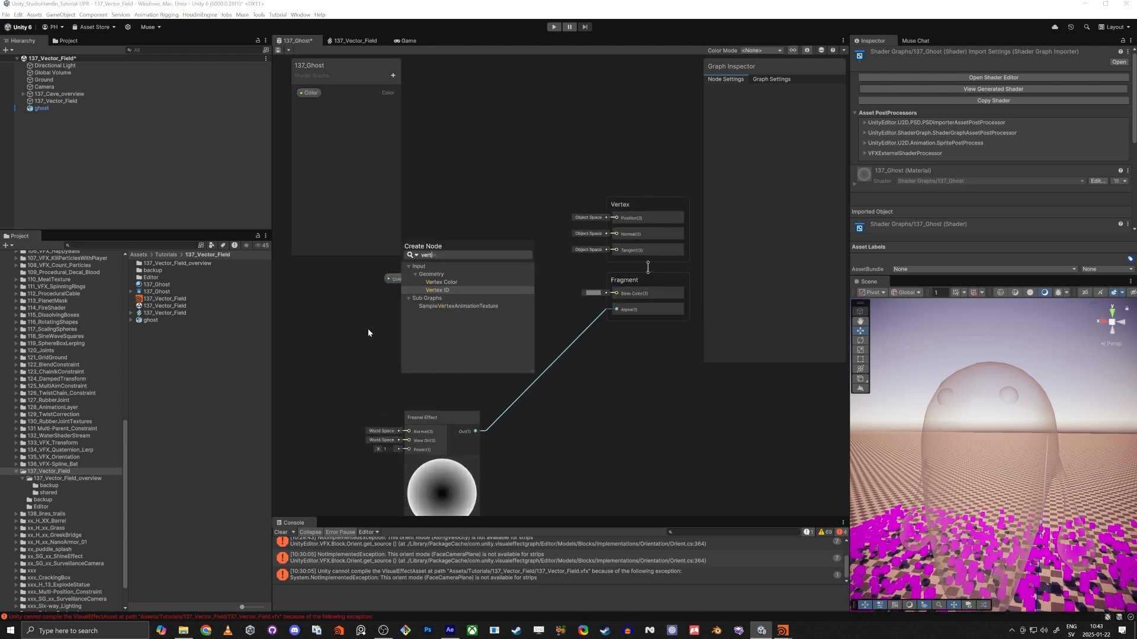
key("Up")
key("Return")
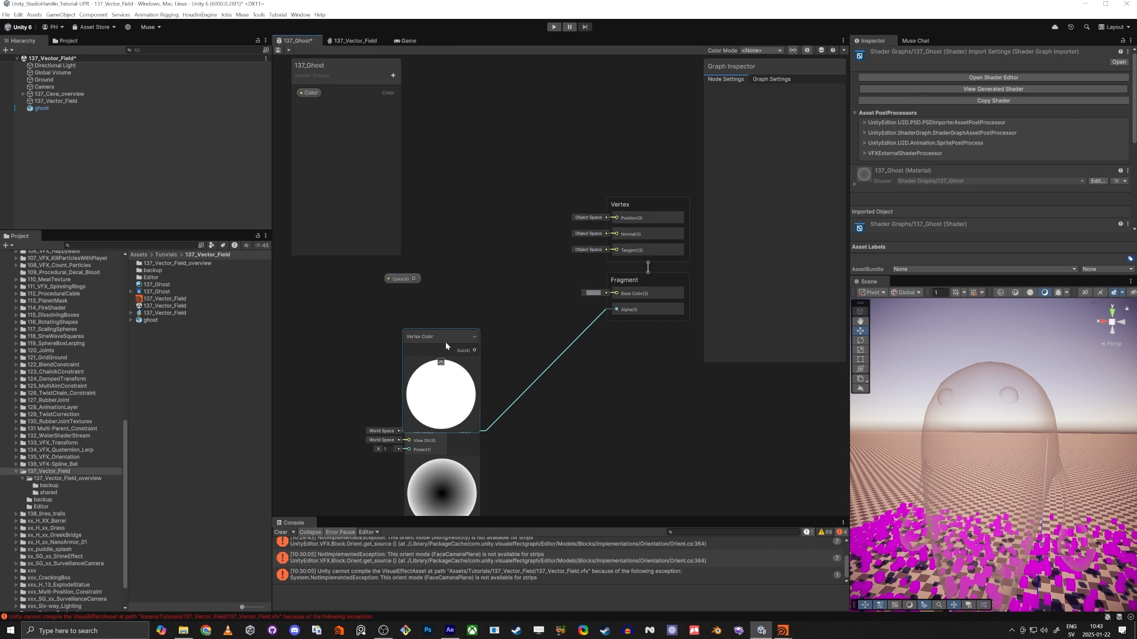
left_click_drag(436, 340, 286, 316)
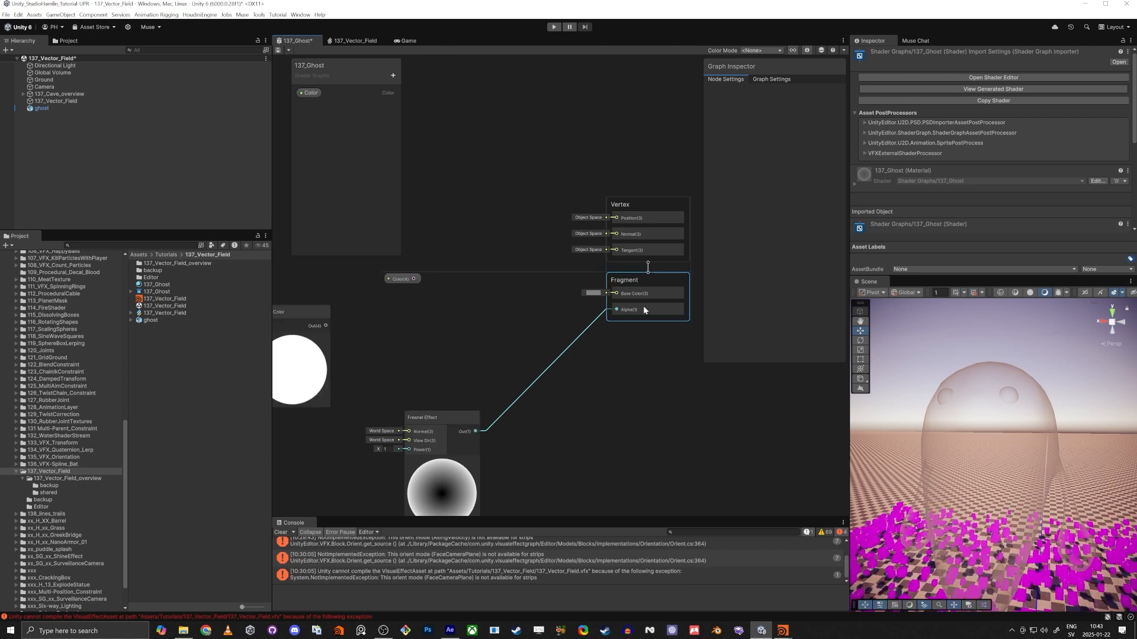
Move the Fragment block down, away from the Vertex block, to about the height of the Fresnel Effect node.
left_click_drag(640, 276, 639, 410)
middle_click_drag(559, 345, 591, 328)
scroll(572, 300, "down", 2)
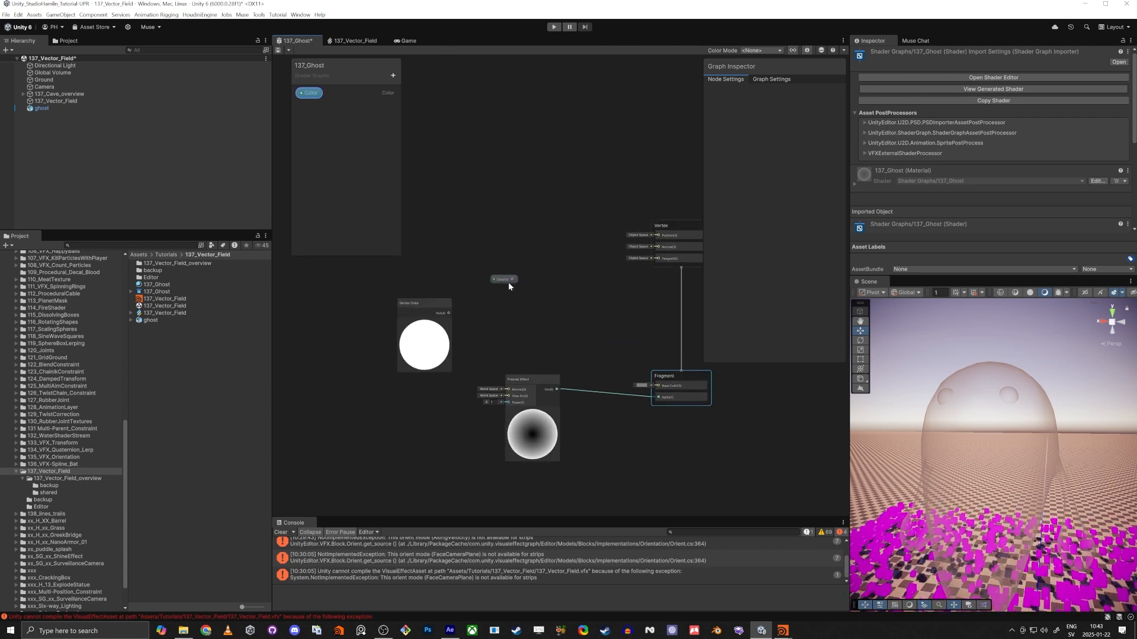
Add a Split node beside the Vertex Color node and feed the vertex color into its input.
key("space")
type("sjpl")
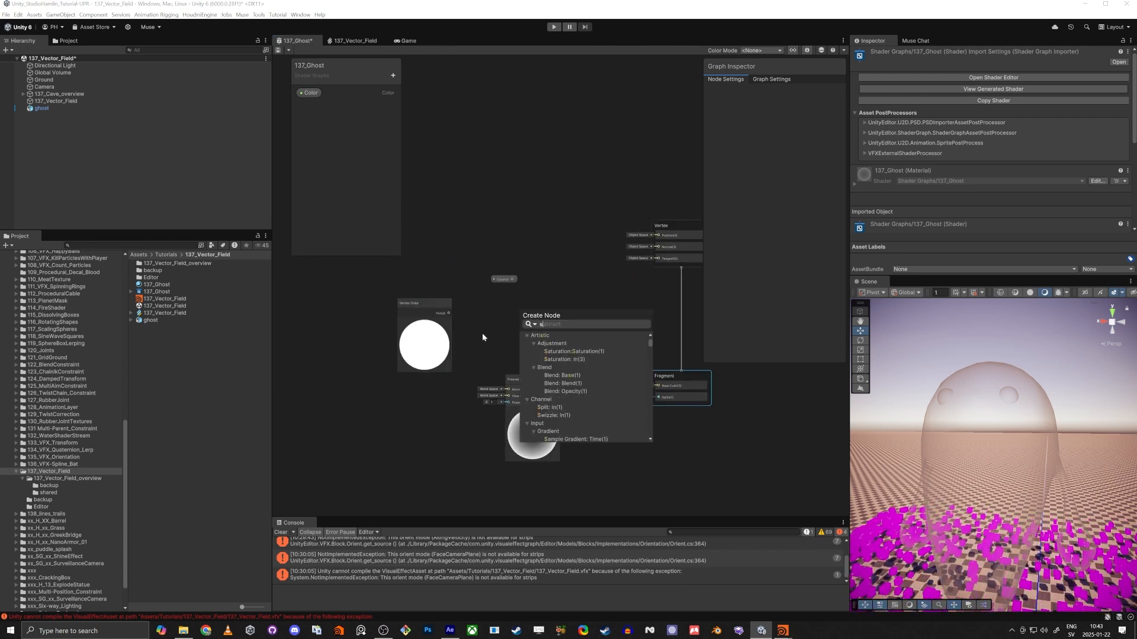
key("BackSpace")
key("BackSpace")
key("BackSpace")
key("BackSpace")
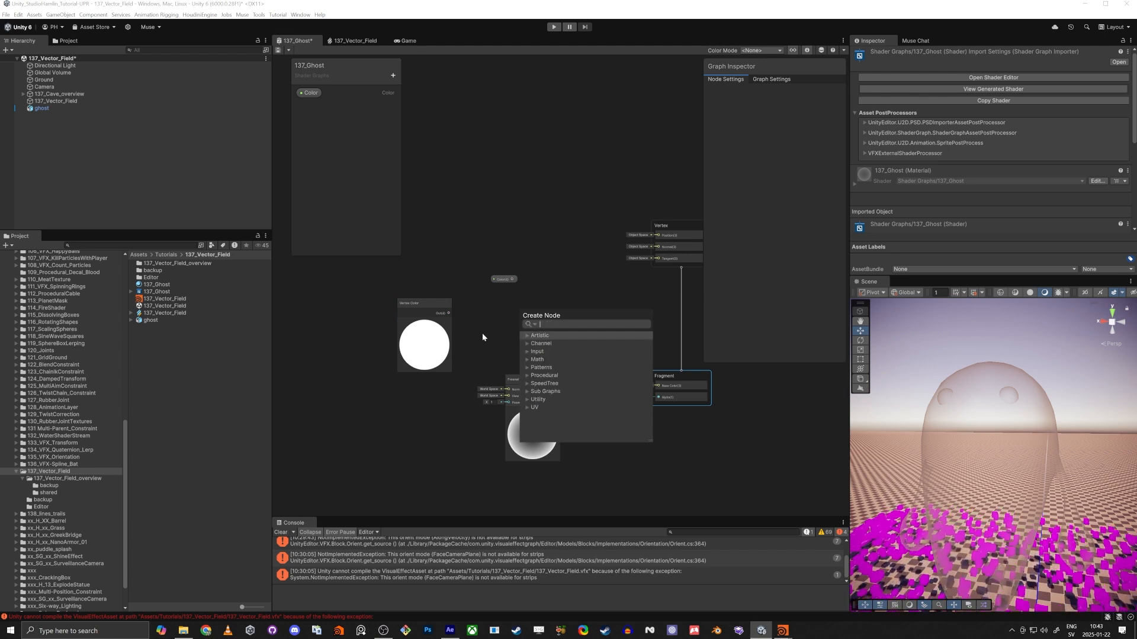
type("split")
key("Return")
scroll(483, 338, "up", 3)
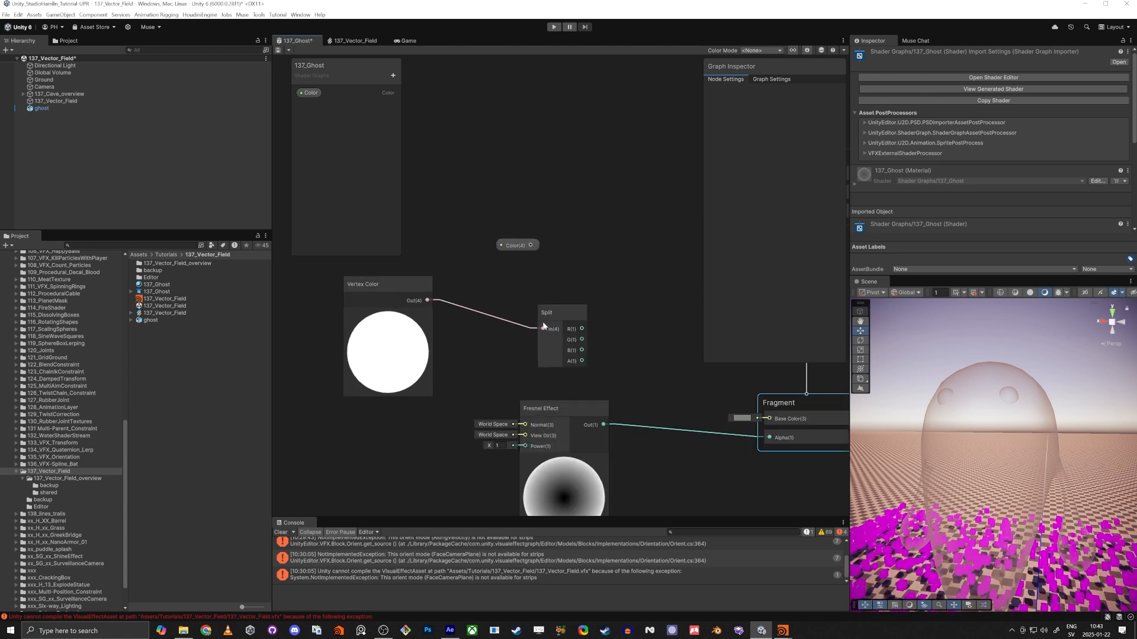
left_click_drag(555, 324, 492, 300)
middle_click_drag(594, 311, 553, 290)
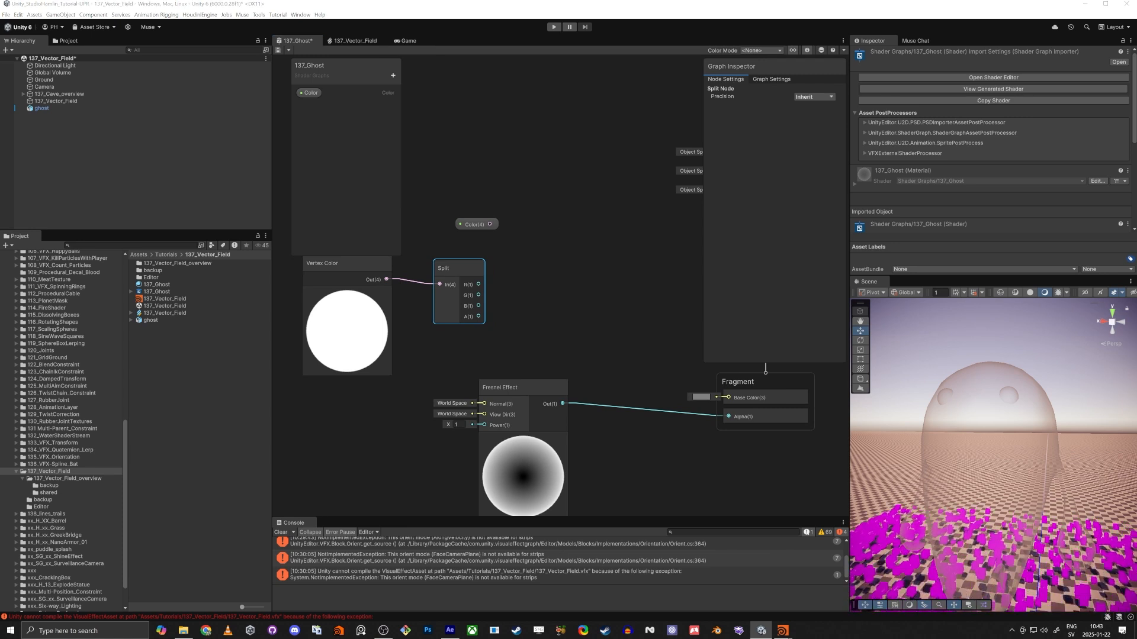
Add a Lerp node with the Split's R output connected to T and the Color property connected to B.
key("space")
type("ler")
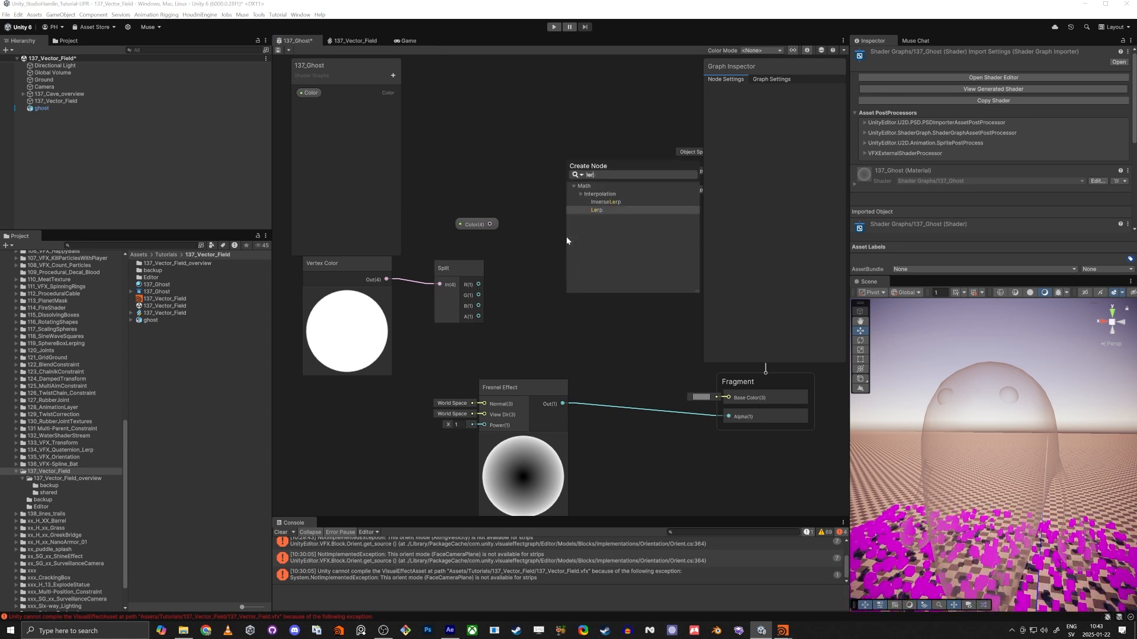
key("Return")
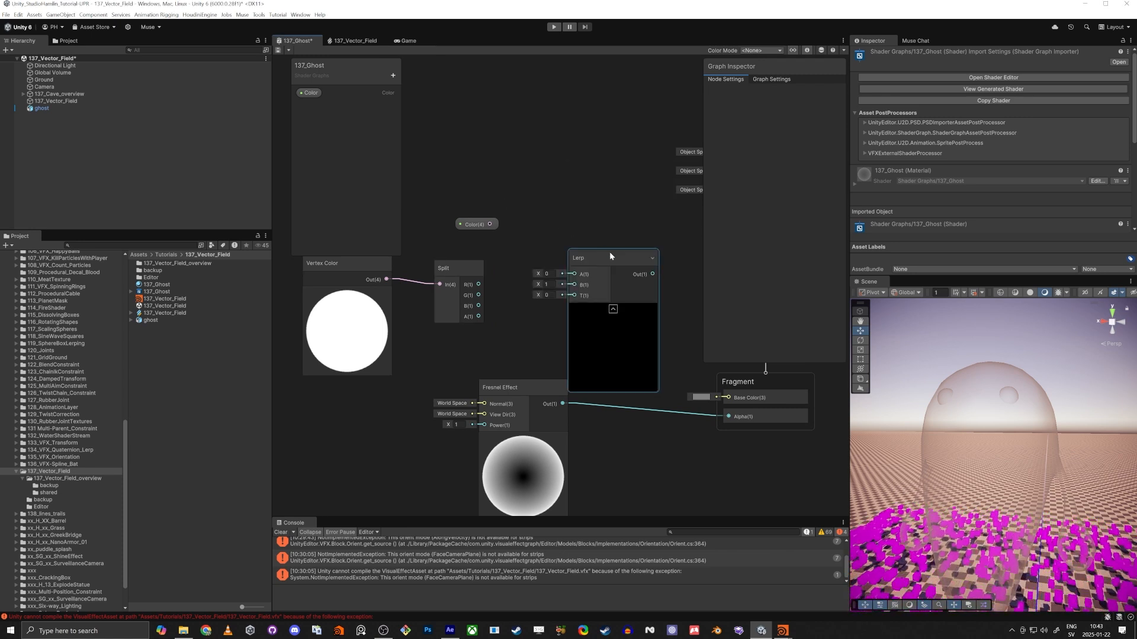
left_click_drag(576, 258, 566, 237)
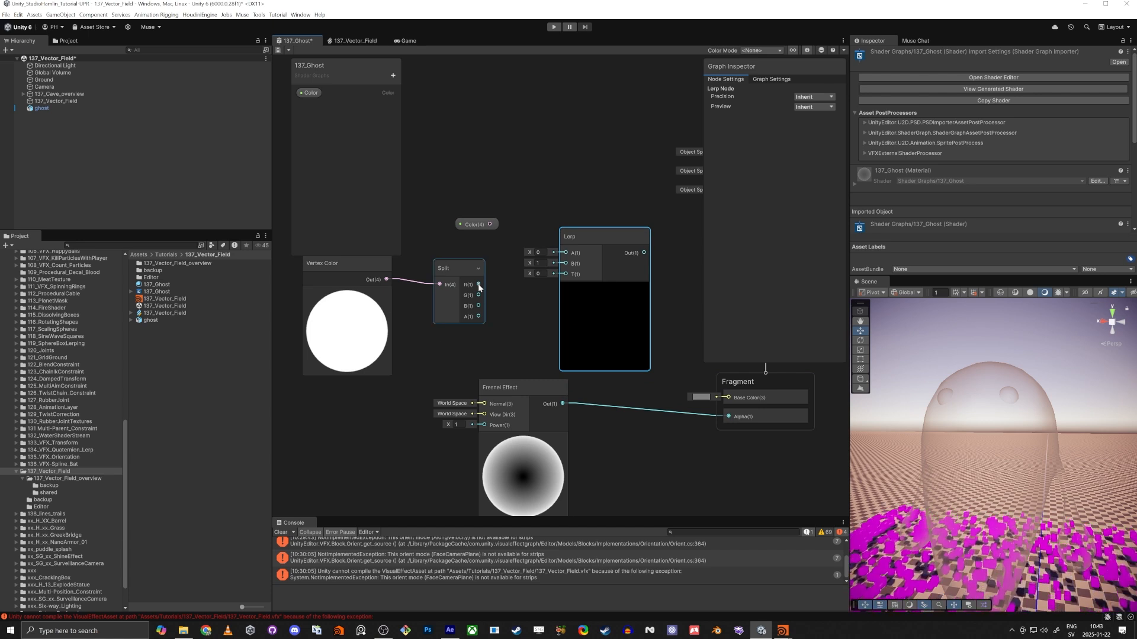
left_click_drag(479, 287, 492, 294)
left_click_drag(561, 276, 565, 274)
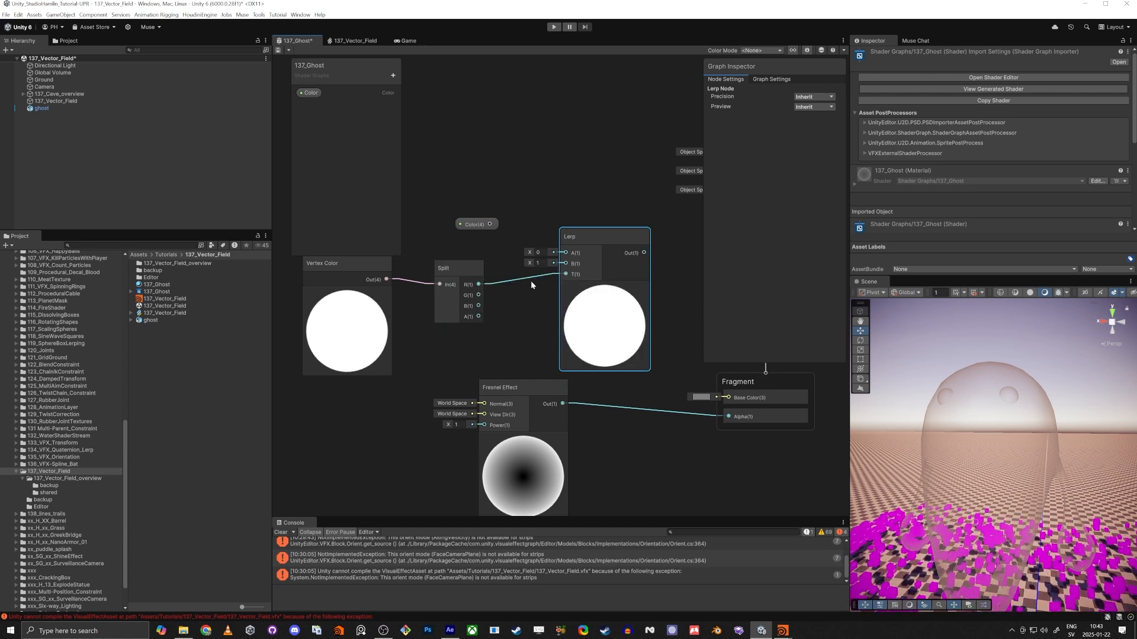
left_click_drag(490, 225, 425, 235)
left_click_drag(584, 240, 588, 199)
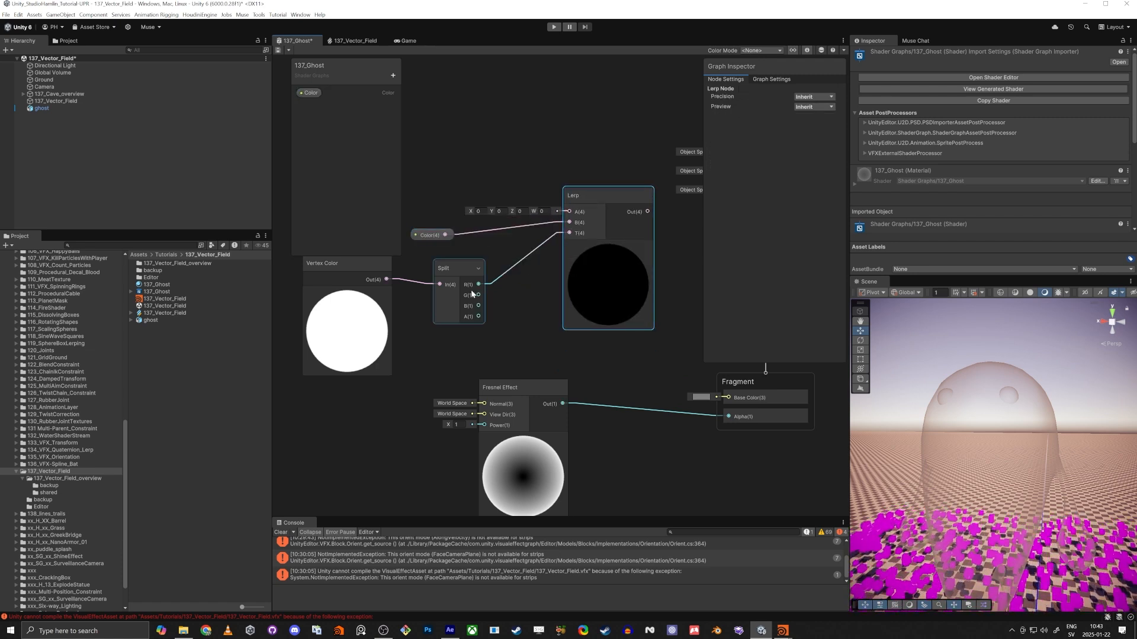
Check the ghost's body and eye vertex colors in Houdini, returning to Unity to compare them with the Split and Lerp connections.
key("alt+Tab")
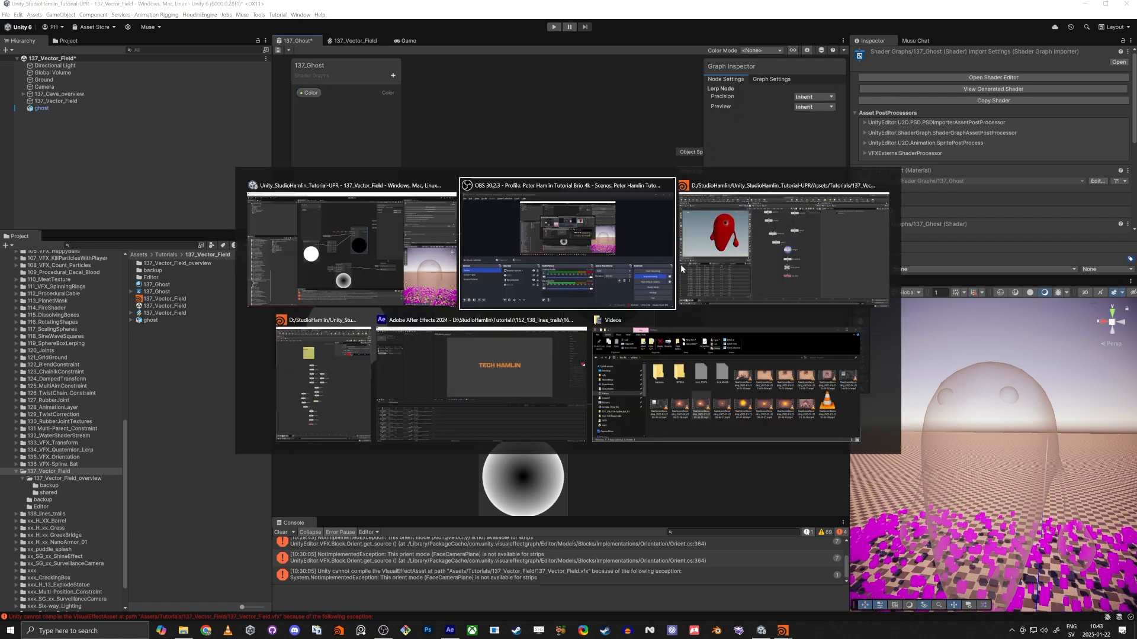
left_click(694, 249)
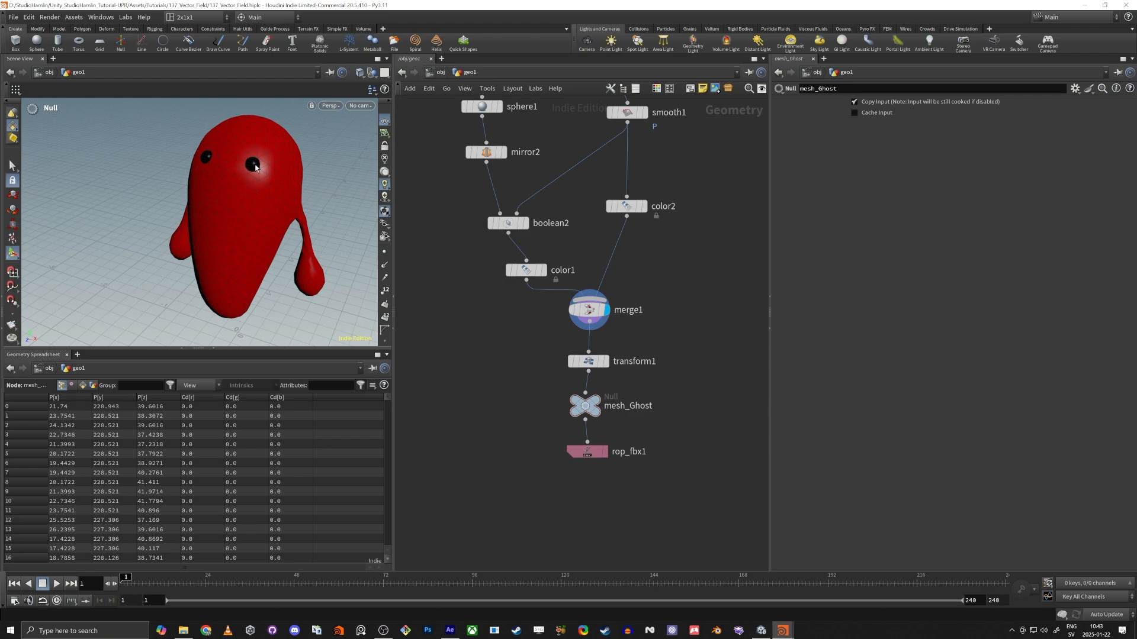
key("alt+Tab")
scroll(480, 285, "up", 4)
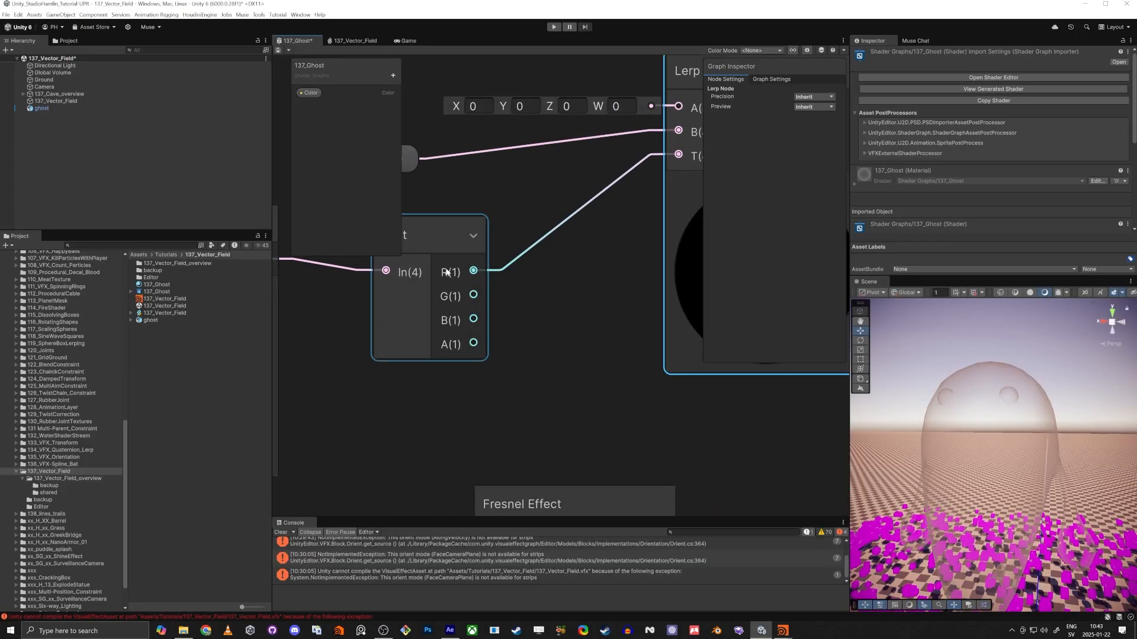
scroll(533, 309, "down", 4)
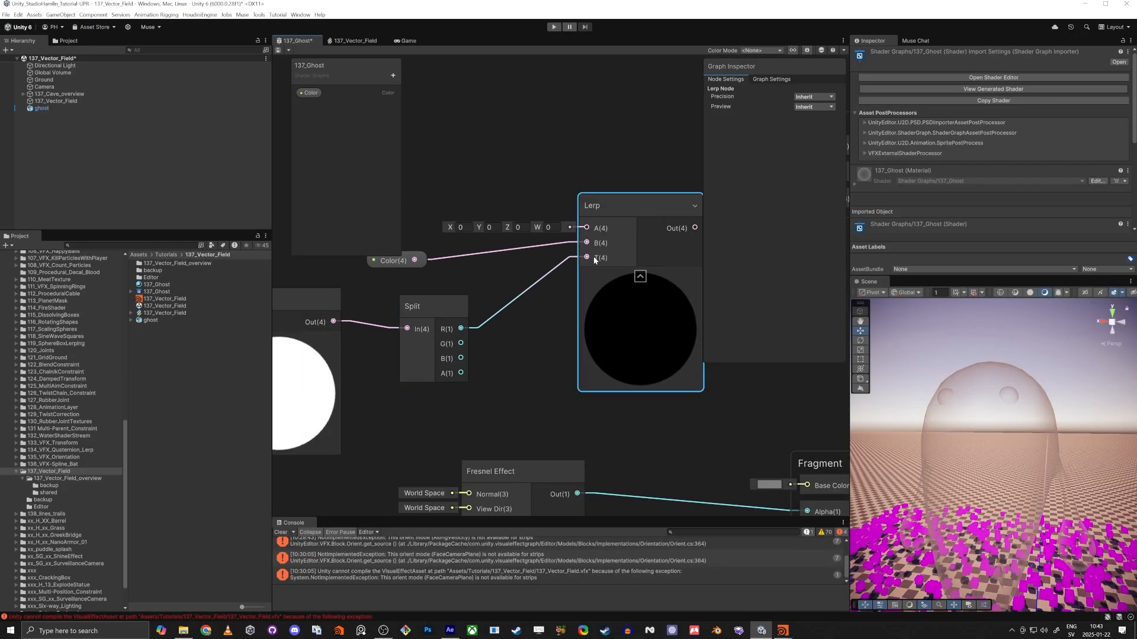
scroll(551, 312, "down", 3)
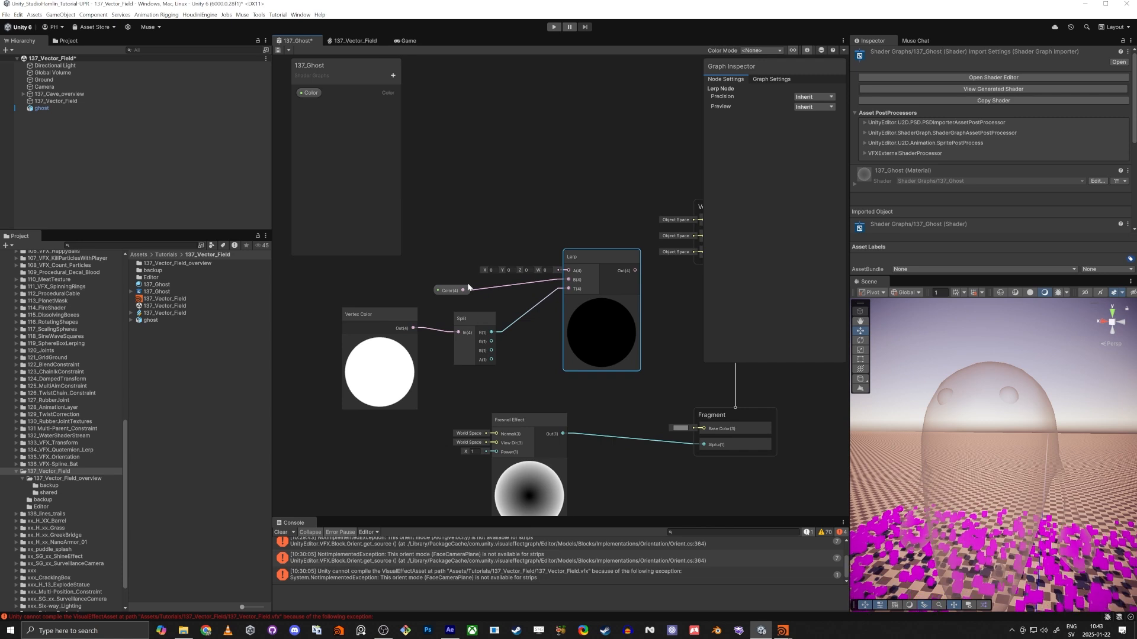
Connect the Lerp output to the Fragment's Base Color, save the graph and check the ghost up close in the scene.
middle_click_drag(675, 323, 618, 328)
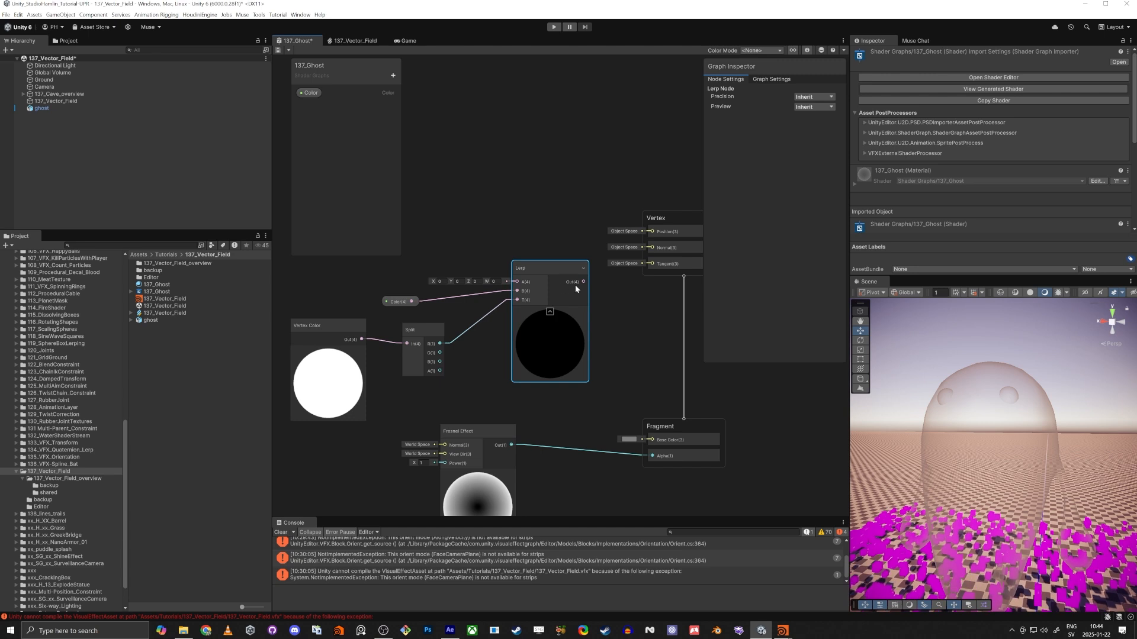
left_click_drag(583, 282, 653, 441)
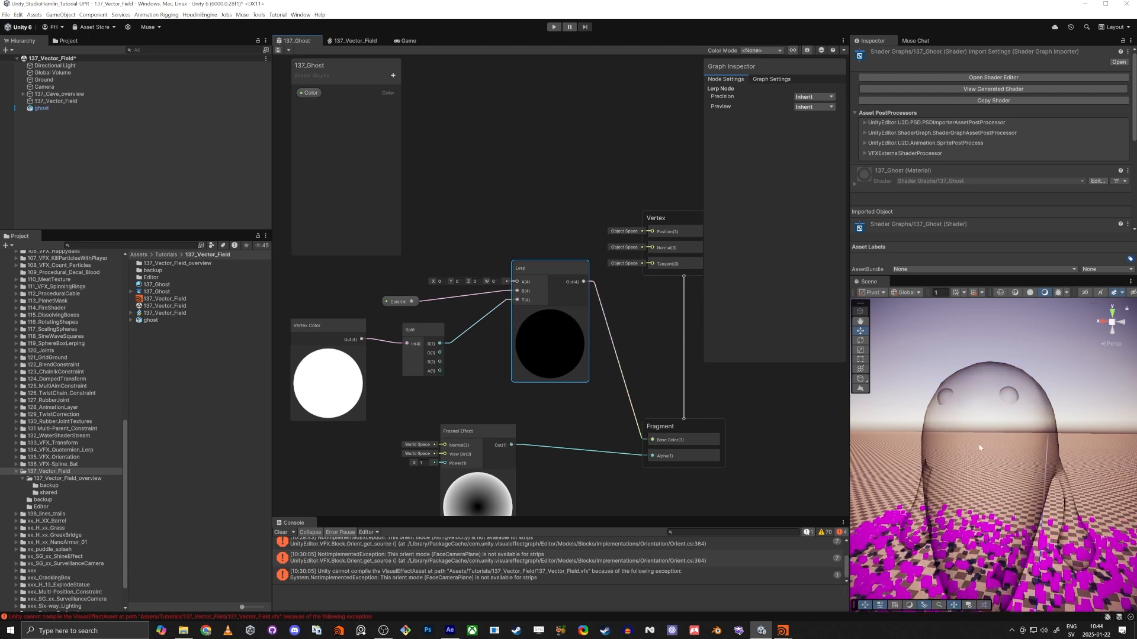
mouse_move(1028, 443)
right_mouse_down()
mouse_move(972, 448)
mouse_move(1007, 448)
right_mouse_up()
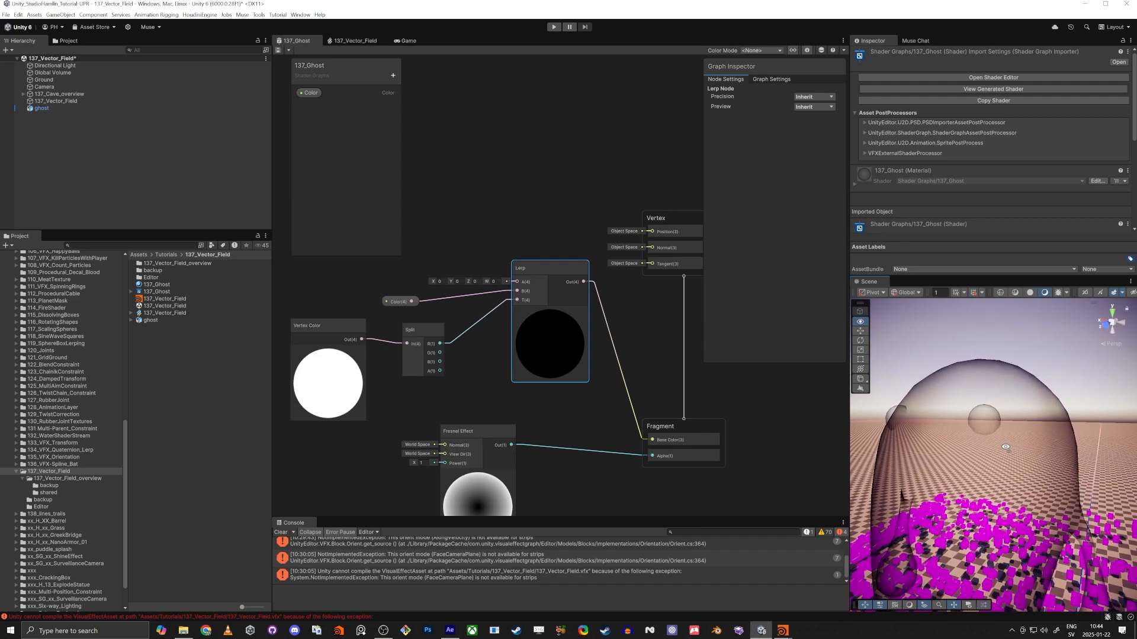
Set the Color property's default value to bright blue 00C6FF in the ghost shader graph and save the graph.
left_click(306, 94)
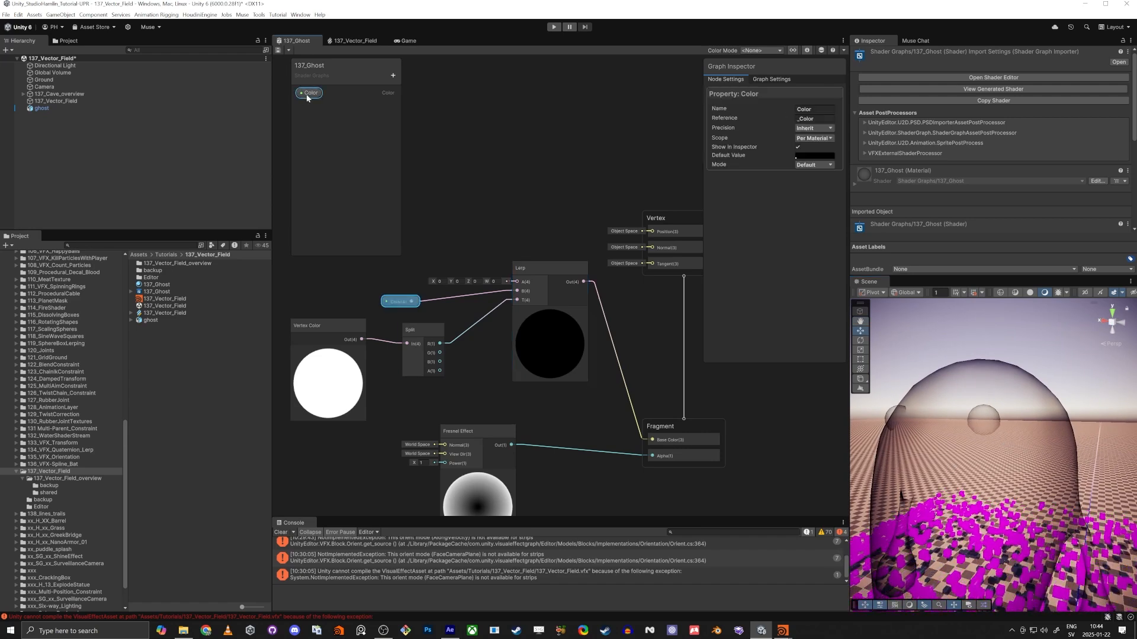
left_click(811, 155)
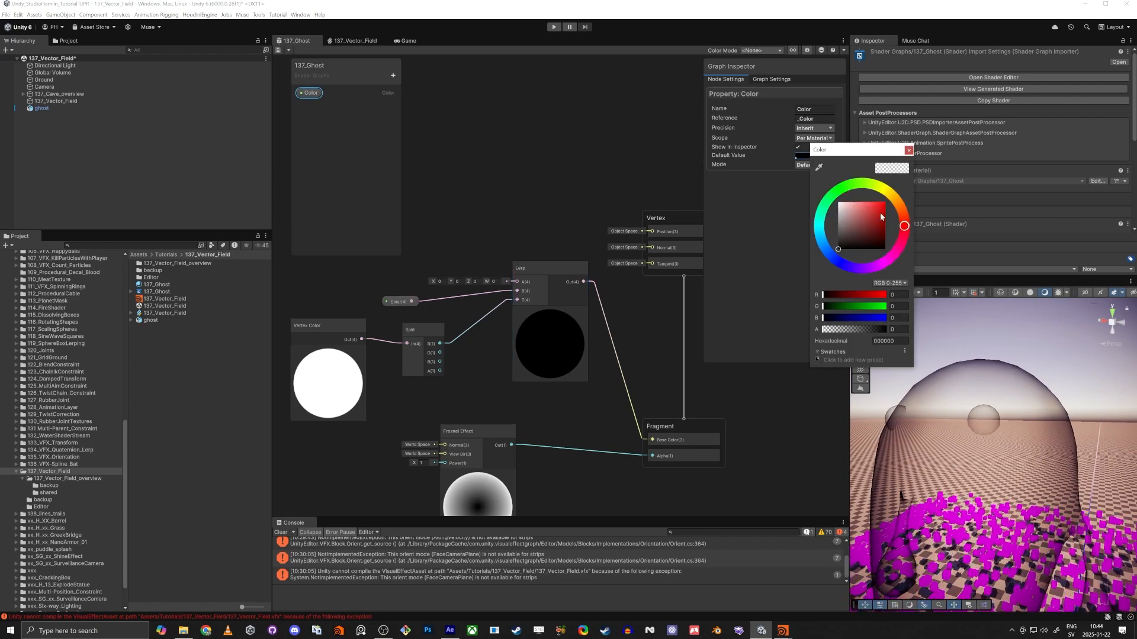
left_click_drag(881, 217, 886, 202)
left_click_drag(823, 247, 832, 237)
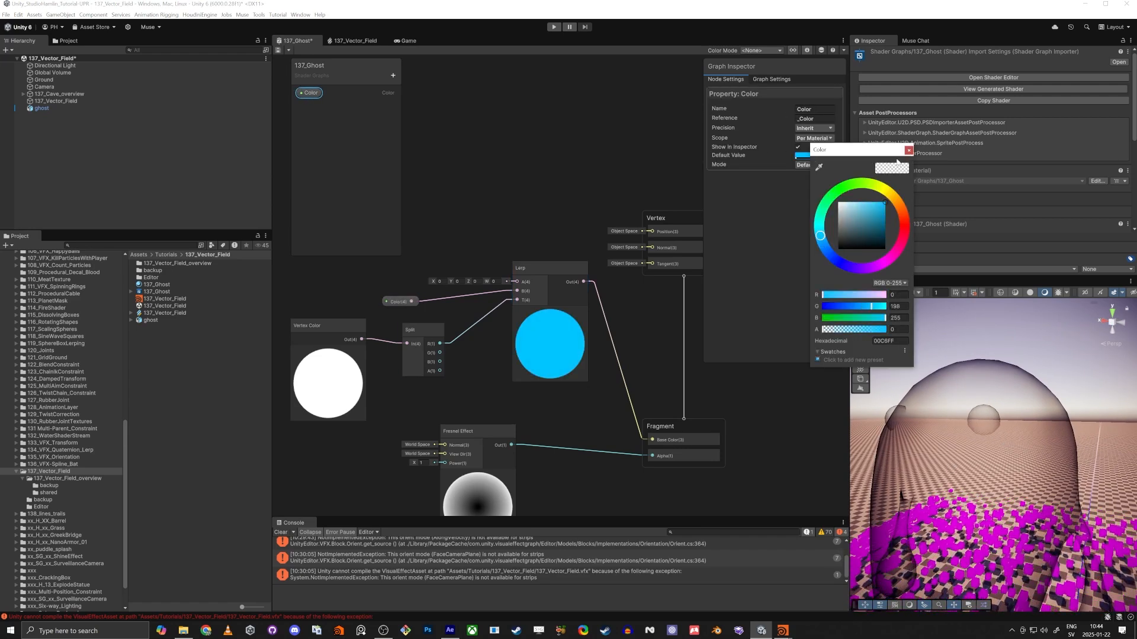
left_click(909, 151)
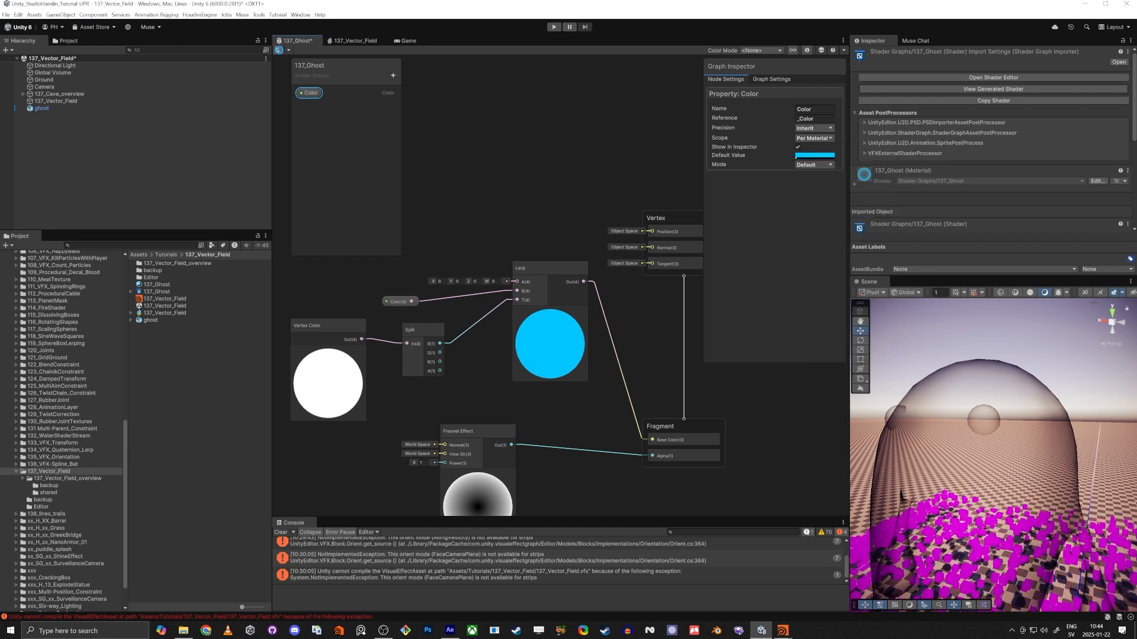
Reset the 137_Ghost material's Color to the shader's default and check the ghost in the scene.
left_click(148, 286)
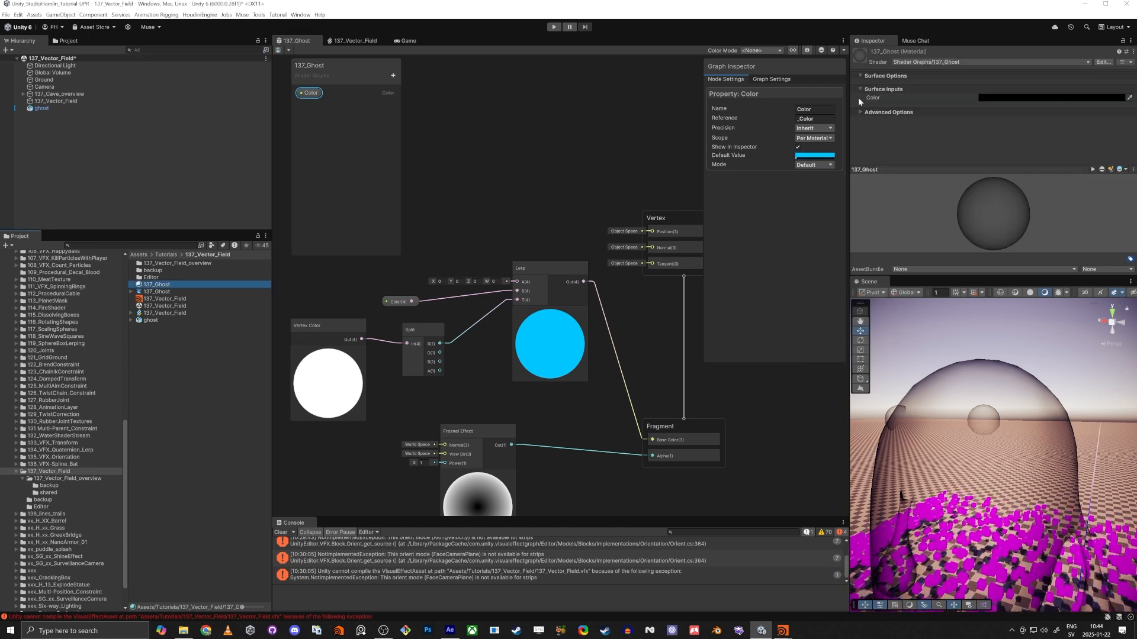
right_click(874, 98)
left_click(901, 124)
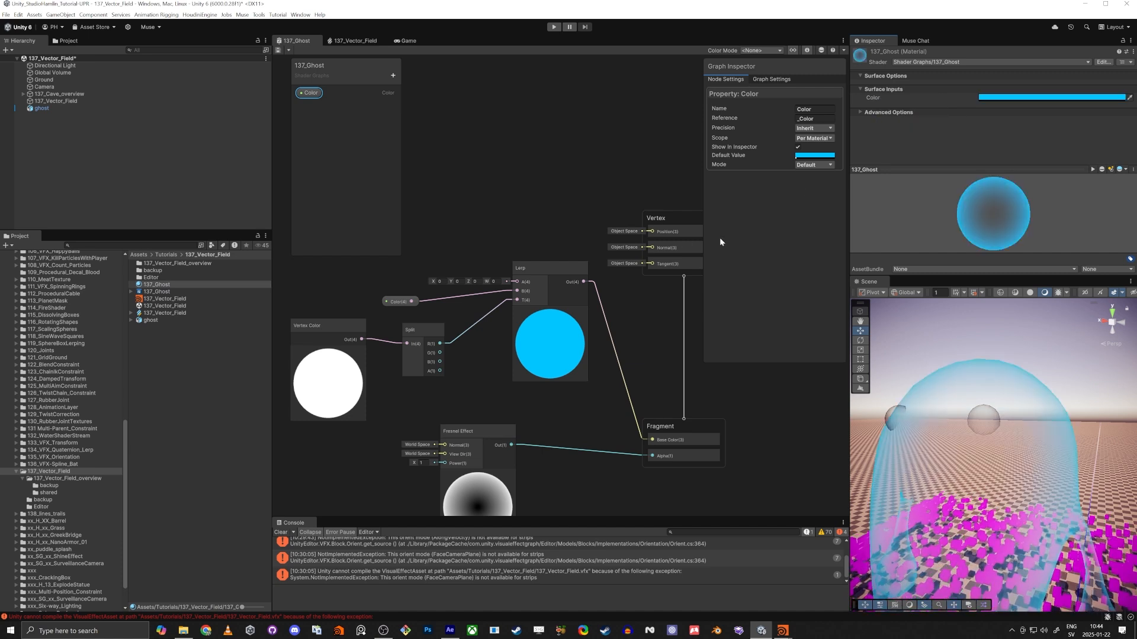
left_click(567, 201)
right_click_drag(872, 412, 983, 470)
middle_click_drag(569, 176, 513, 186)
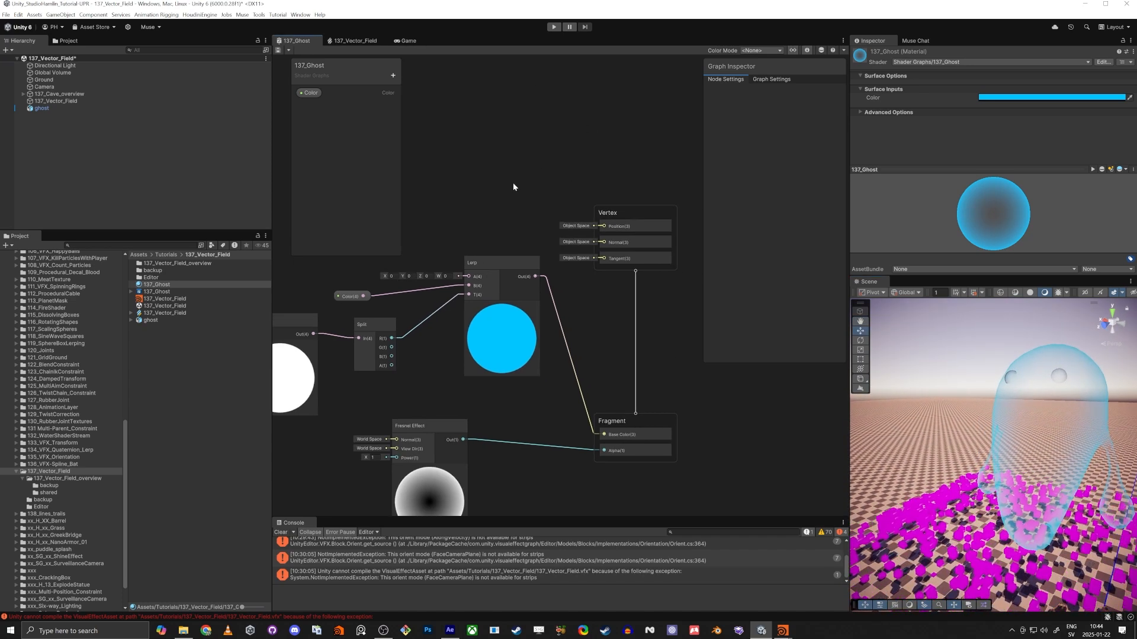
Change the ghost shader graph's Material type to Lit.
left_click(772, 80)
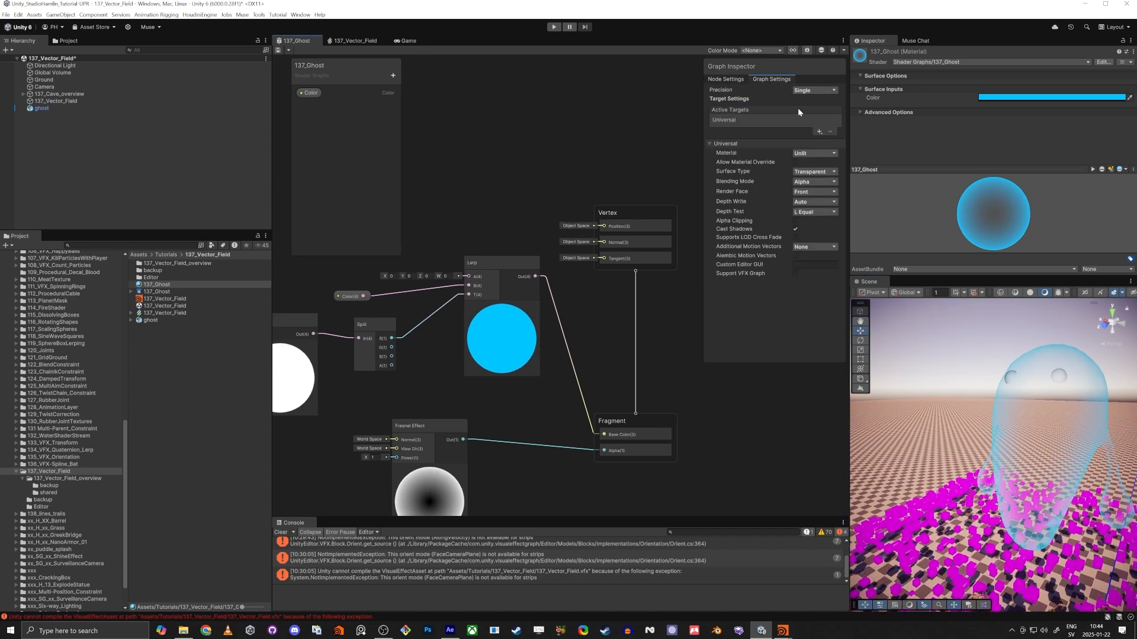
left_click(814, 155)
left_click(826, 202)
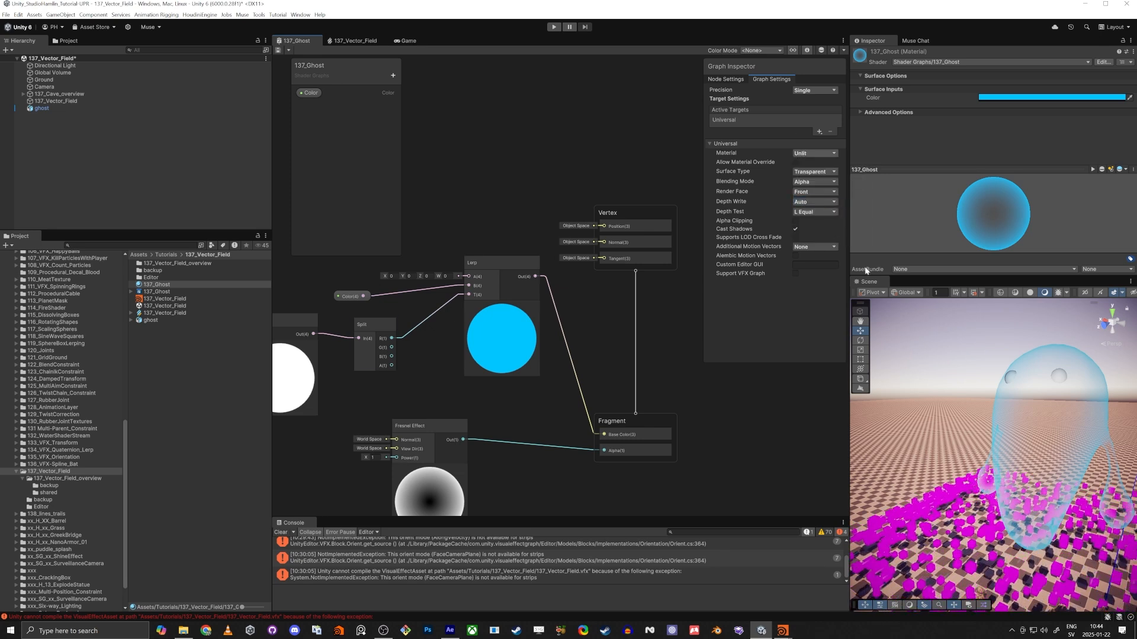
Add a Float property named Smoothness and connect it to the Fragment's Smoothness input.
middle_click_drag(651, 365, 596, 286)
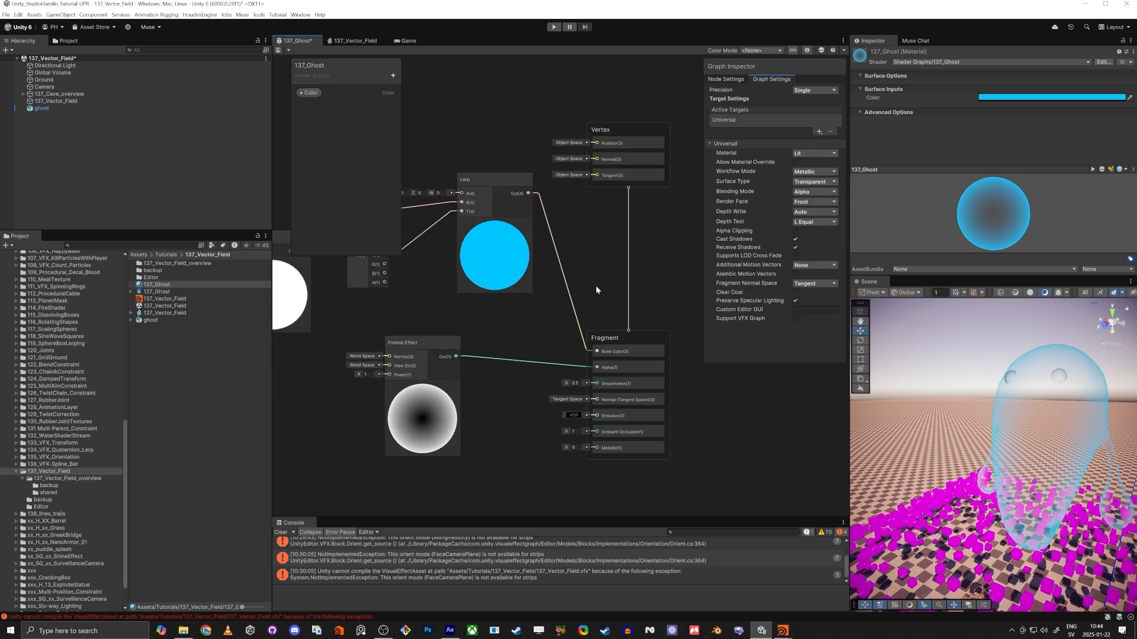
scroll(587, 408, "up", 3)
middle_click_drag(472, 472, 458, 439)
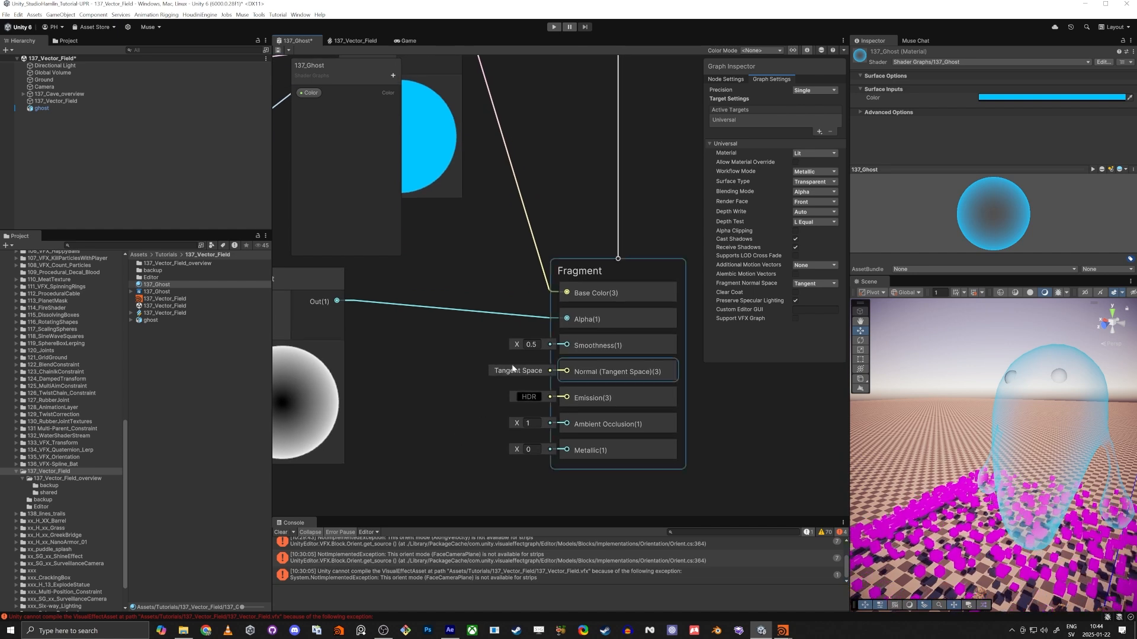
left_click(393, 75)
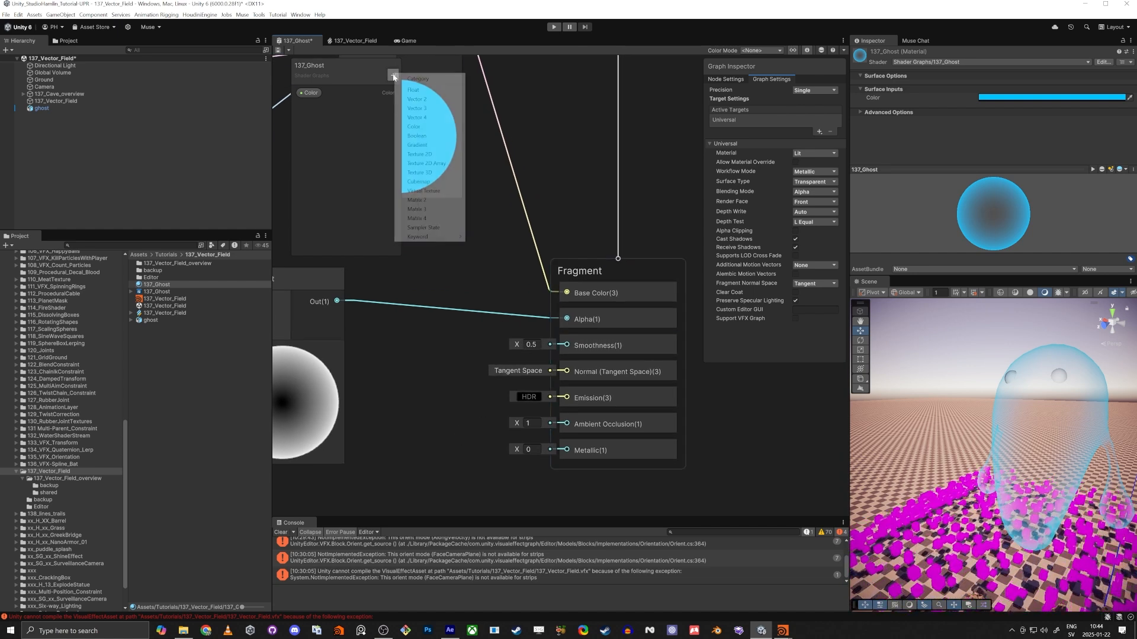
left_click(433, 92)
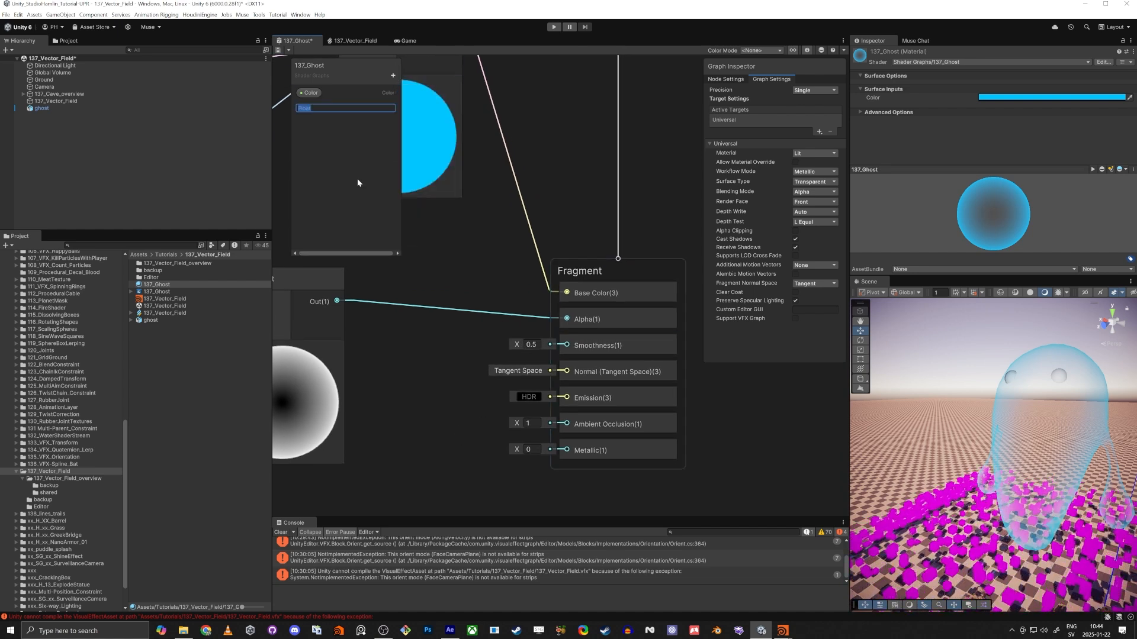
type("Smoothness")
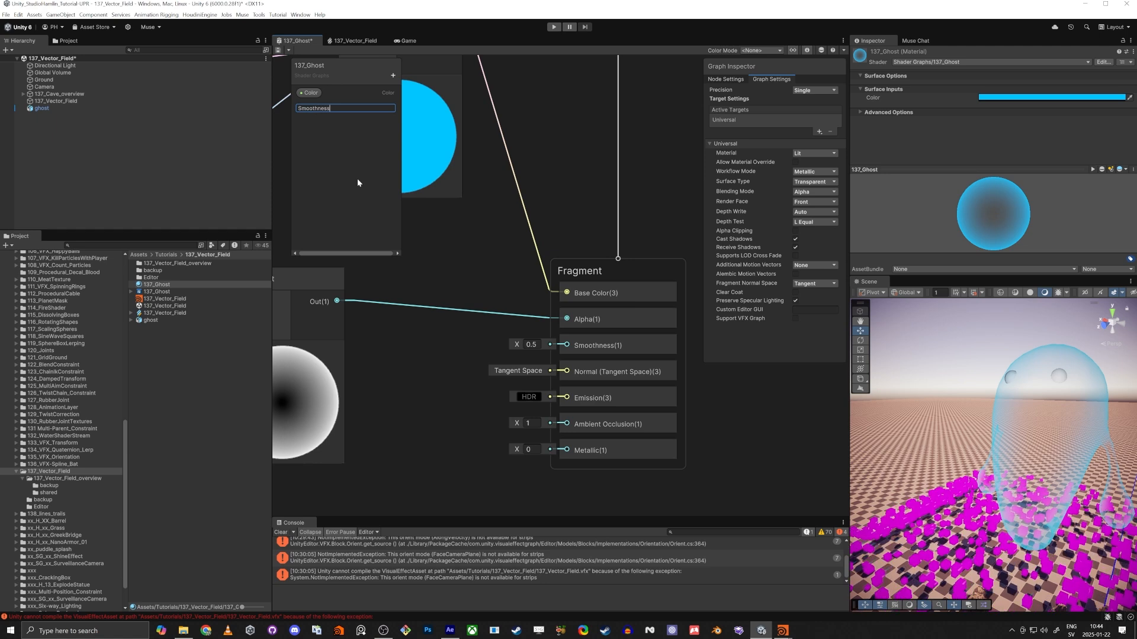
key("Return")
left_click_drag(320, 109, 424, 331)
key("Escape")
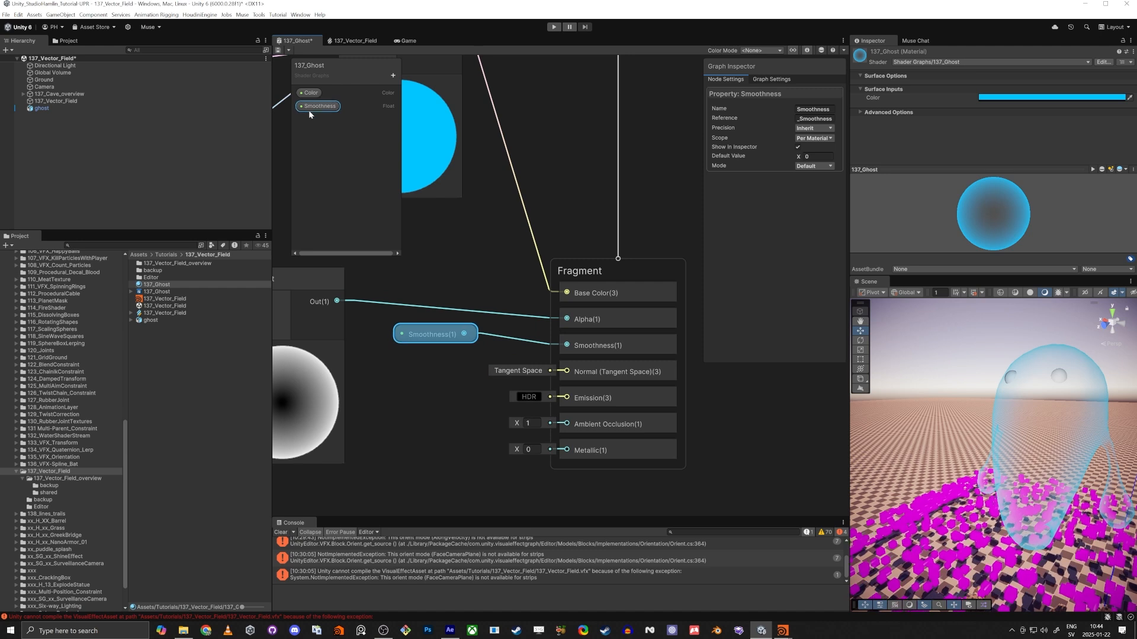
Set the Smoothness property to Slider mode with a default of 0.4, save the graph and check the ghost up close.
left_click(817, 166)
left_click(816, 193)
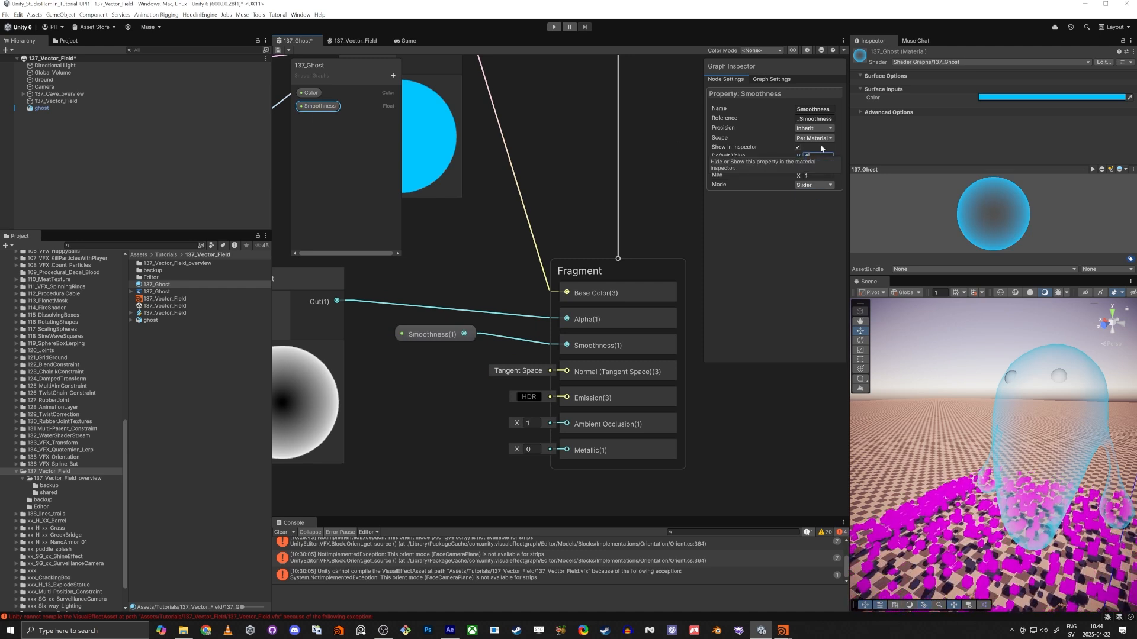
left_click(602, 169)
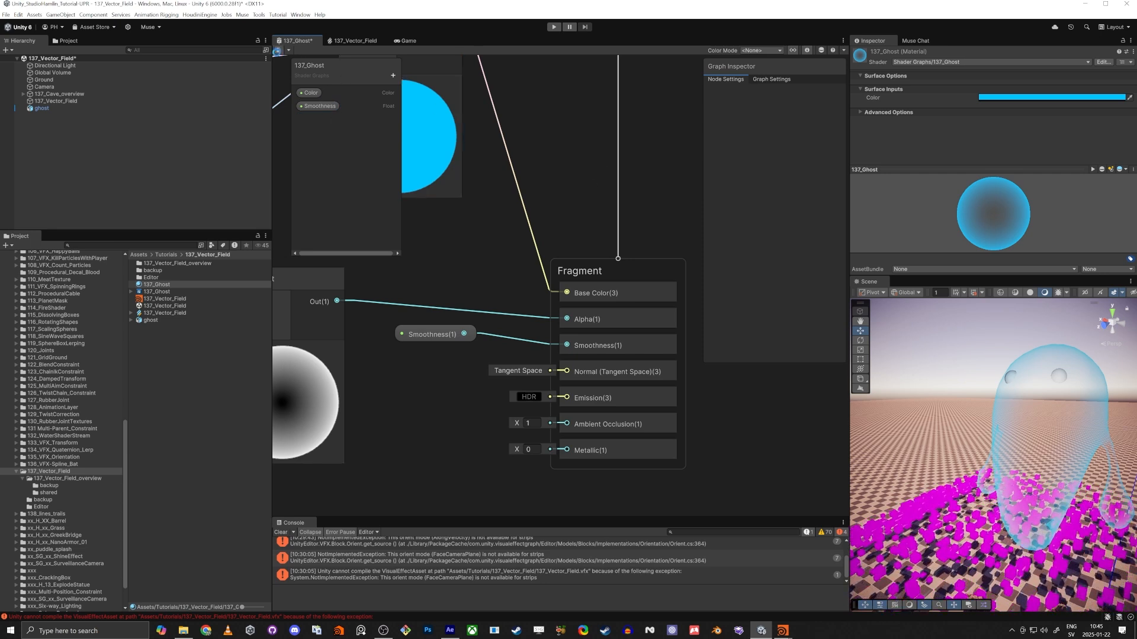
left_click(278, 50)
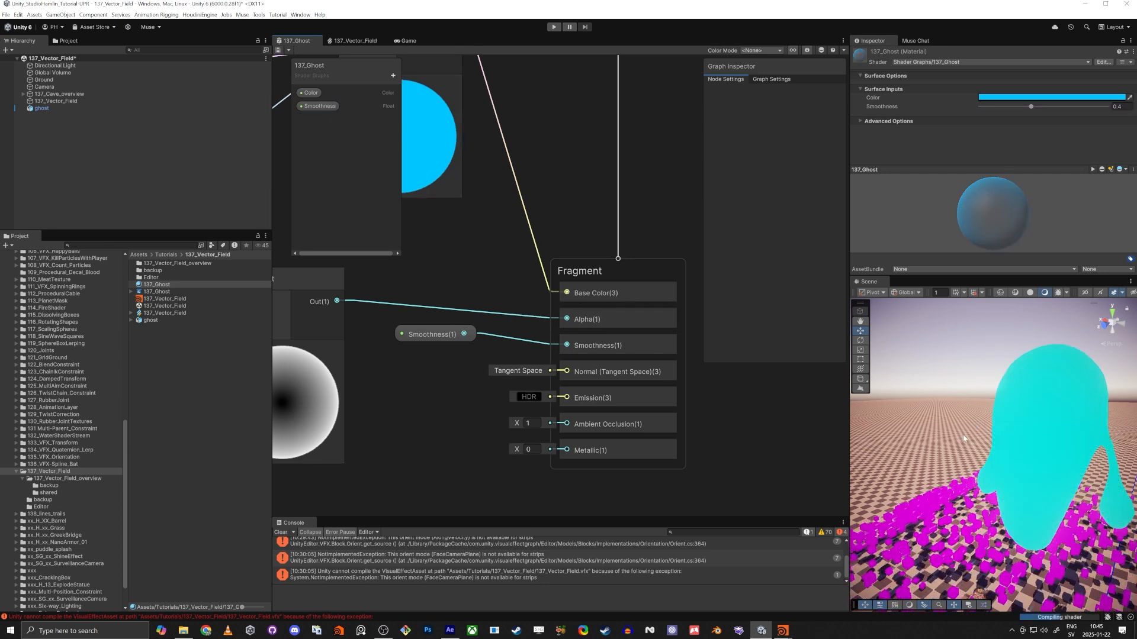
mouse_move(991, 429)
right_mouse_down()
mouse_move(963, 421)
mouse_move(980, 436)
mouse_move(971, 428)
right_mouse_up()
key("w")
Lower the Fresnel Effect node's Power to about 0.43, save the graph and check the ghost in the scene.
middle_click_drag(469, 351, 606, 310)
middle_click_drag(341, 334, 422, 339)
left_click_drag(398, 296, 389, 294)
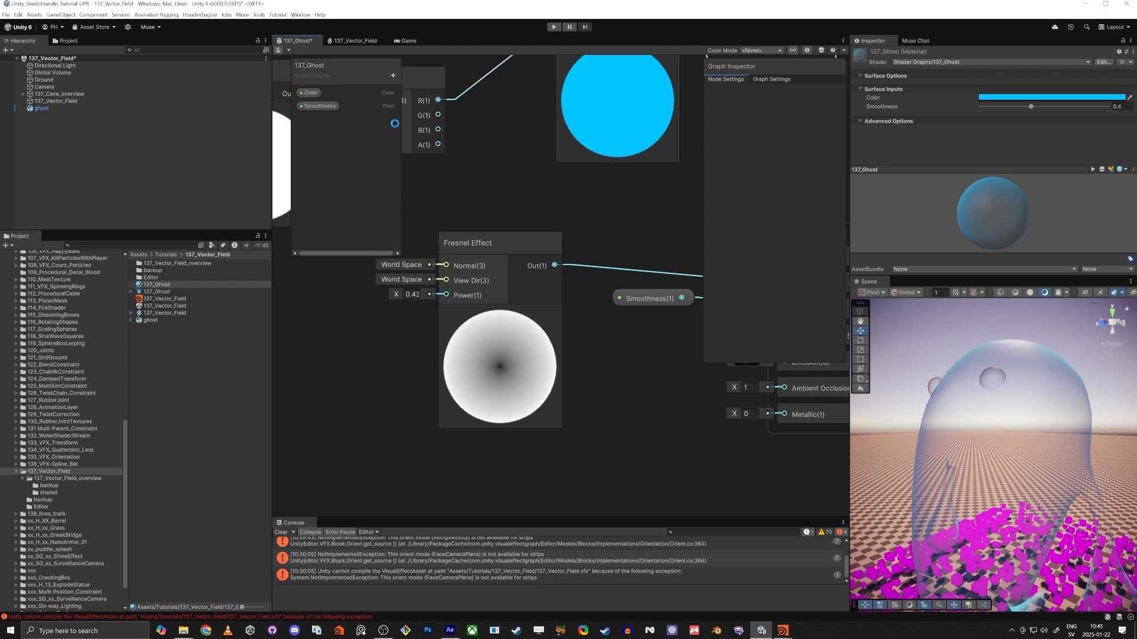
key("ctrl+s")
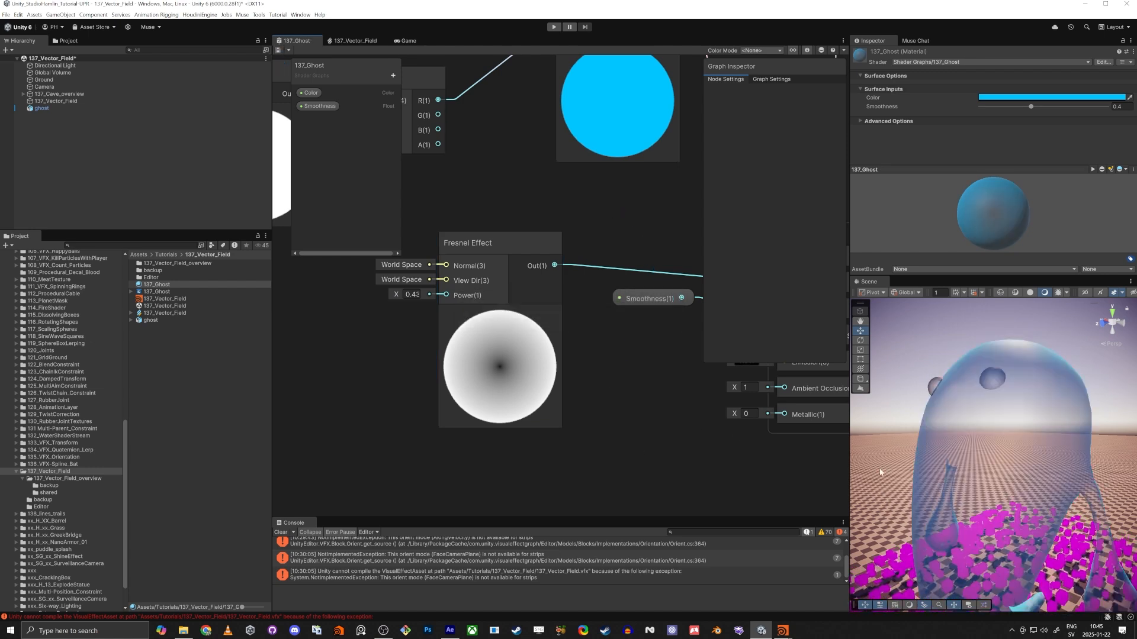
mouse_move(1006, 493)
left_mouse_down("alt")
mouse_move(1013, 517)
mouse_move(1013, 497)
left_mouse_up("alt")
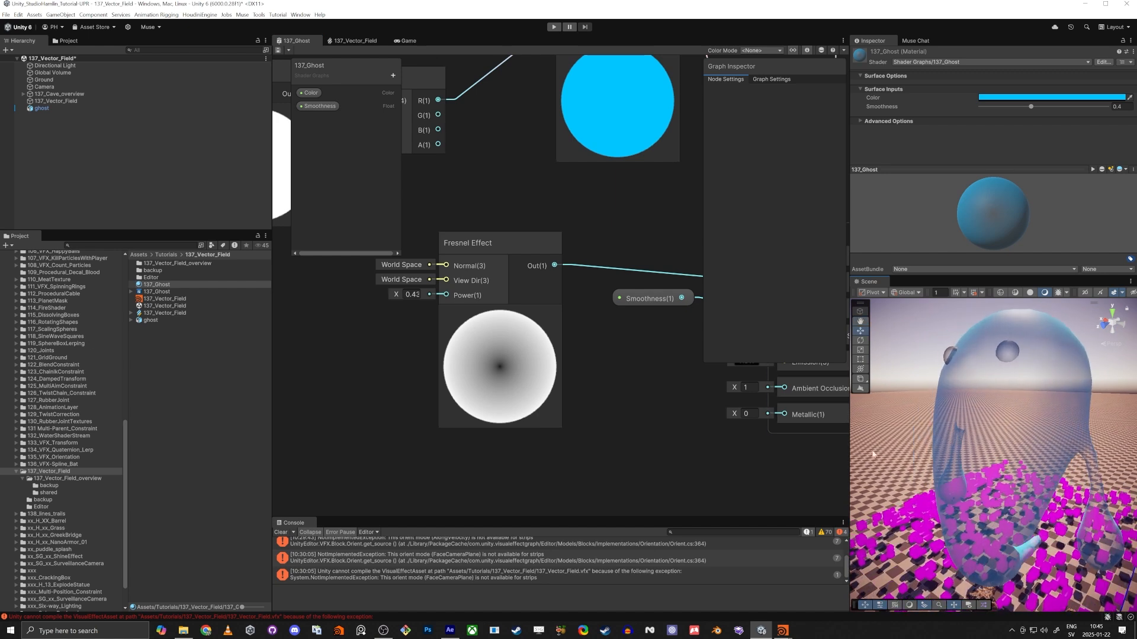
Enable Support VFX Graph for the ghost shader graph and save it.
middle_click_drag(693, 231, 643, 236)
left_click(773, 80)
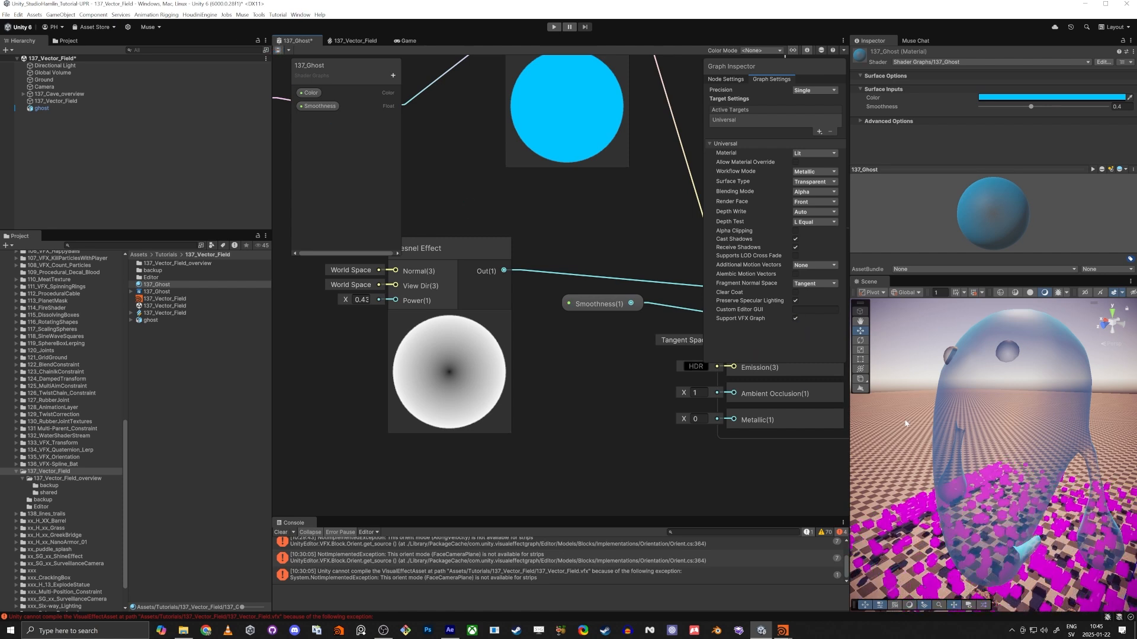
In the 137_Vector_Field graph, assign mesh_Ghost as the Mesh of the Output Particle Shader Graph block.
left_click(352, 41)
scroll(559, 339, "up", 4)
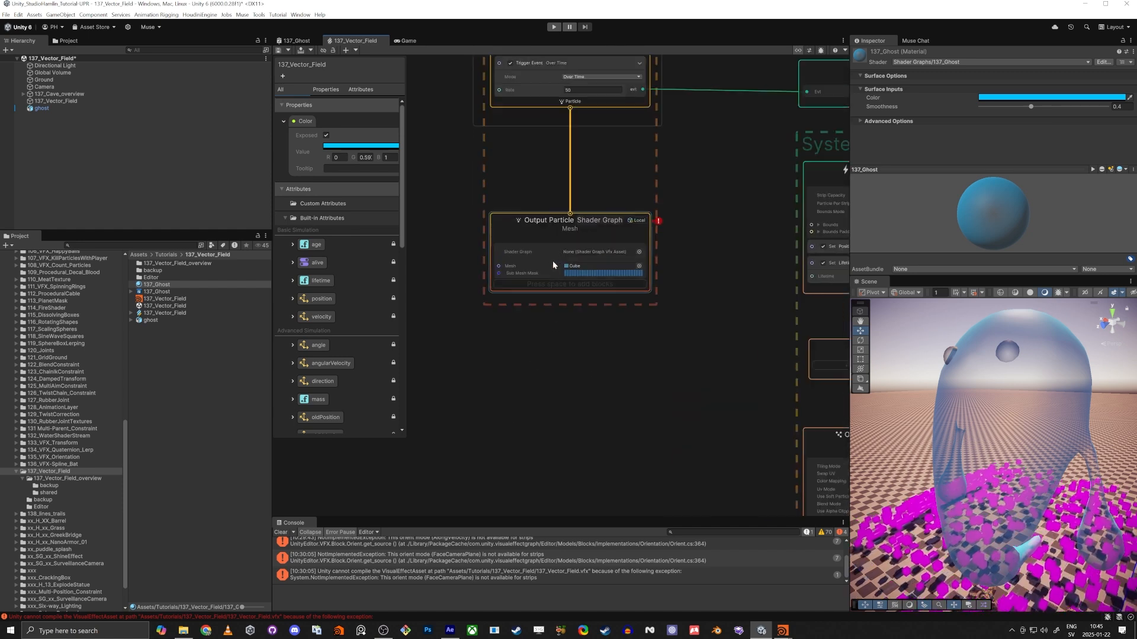
scroll(562, 308, "up", 3)
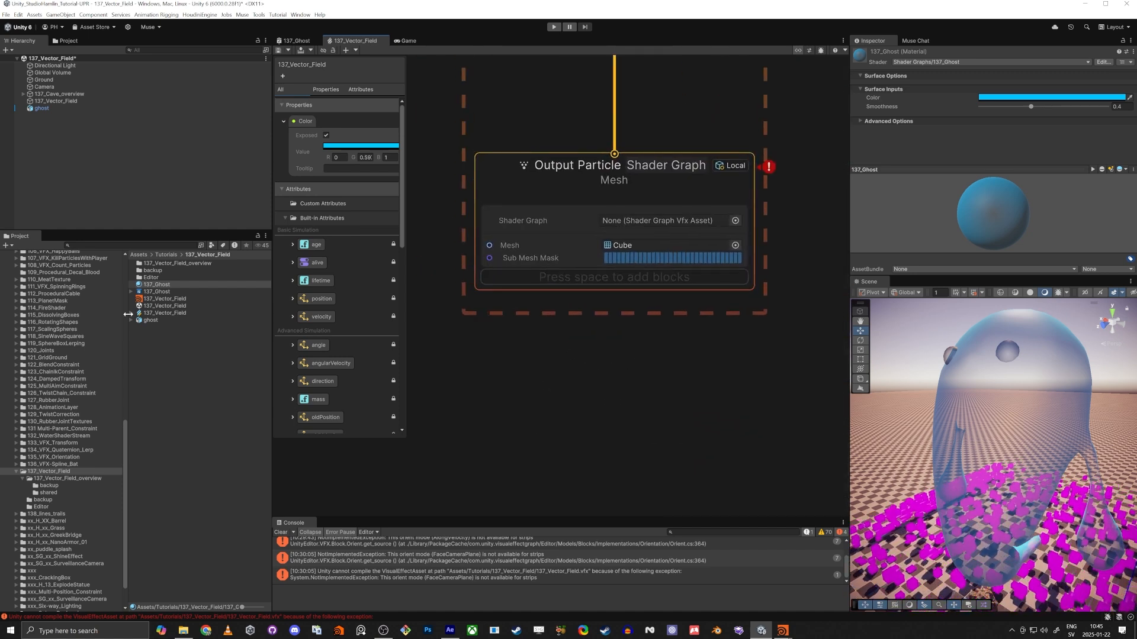
left_click(131, 320)
left_click_drag(160, 326, 650, 245)
Delete the standalone ghost object from the scene and look over the ghost-shaped particles.
left_click(1007, 353)
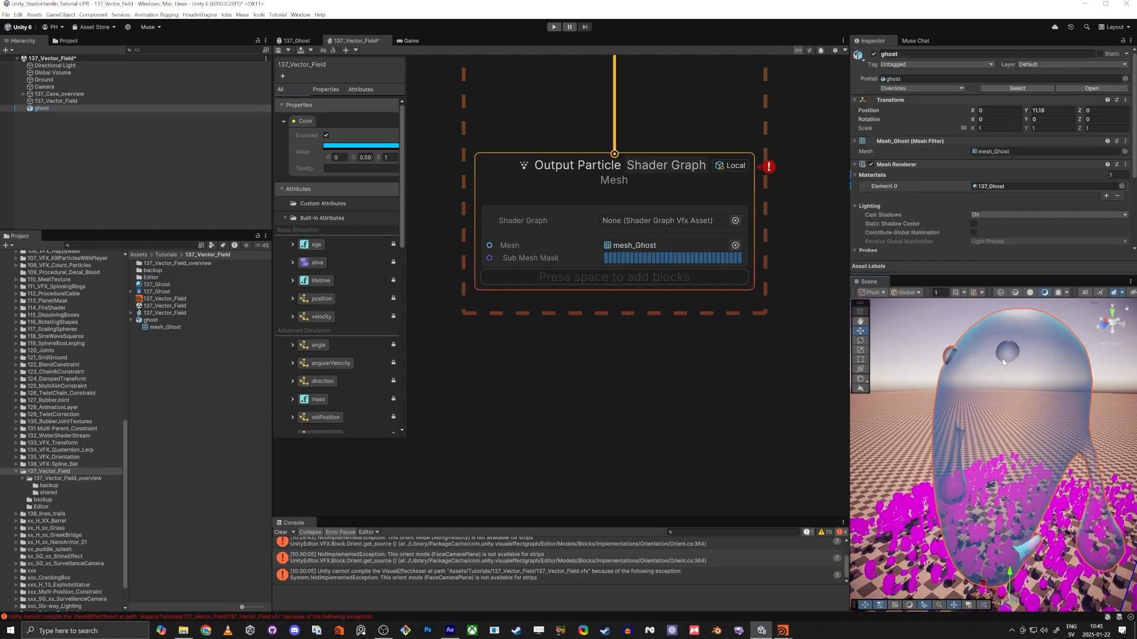
key("Delete")
left_click_drag(986, 482, 1031, 526, "alt")
key("w")
right_click_drag(1030, 526, 977, 490)
key("s")
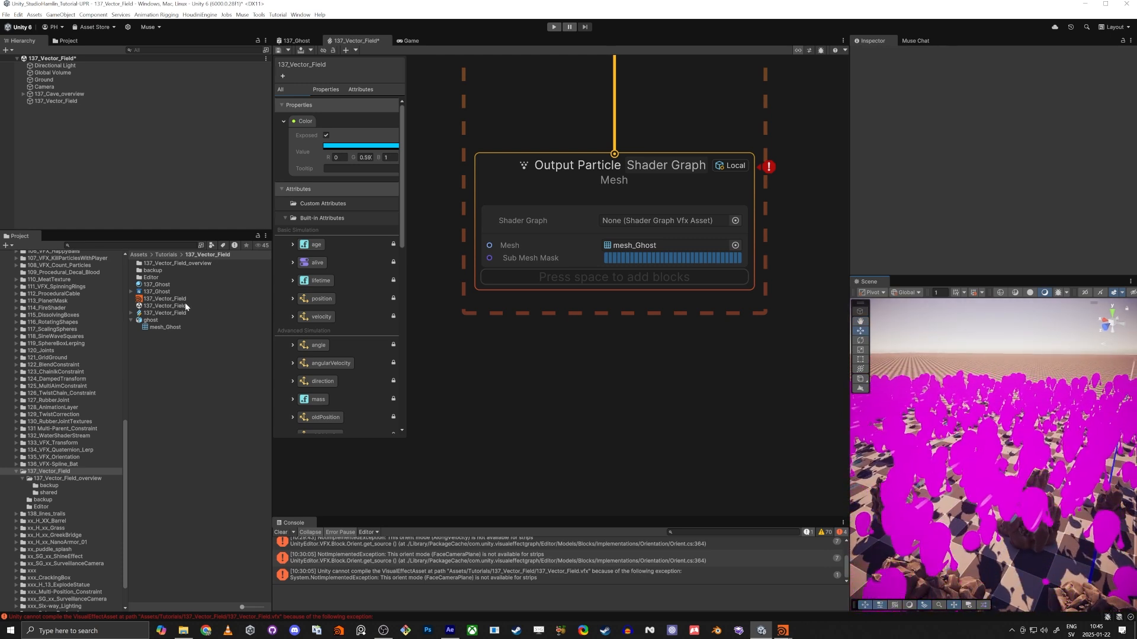
Assign the 137_Ghost shader graph to the particle output's Shader Graph slot and check the particles in the scene.
left_click(131, 292)
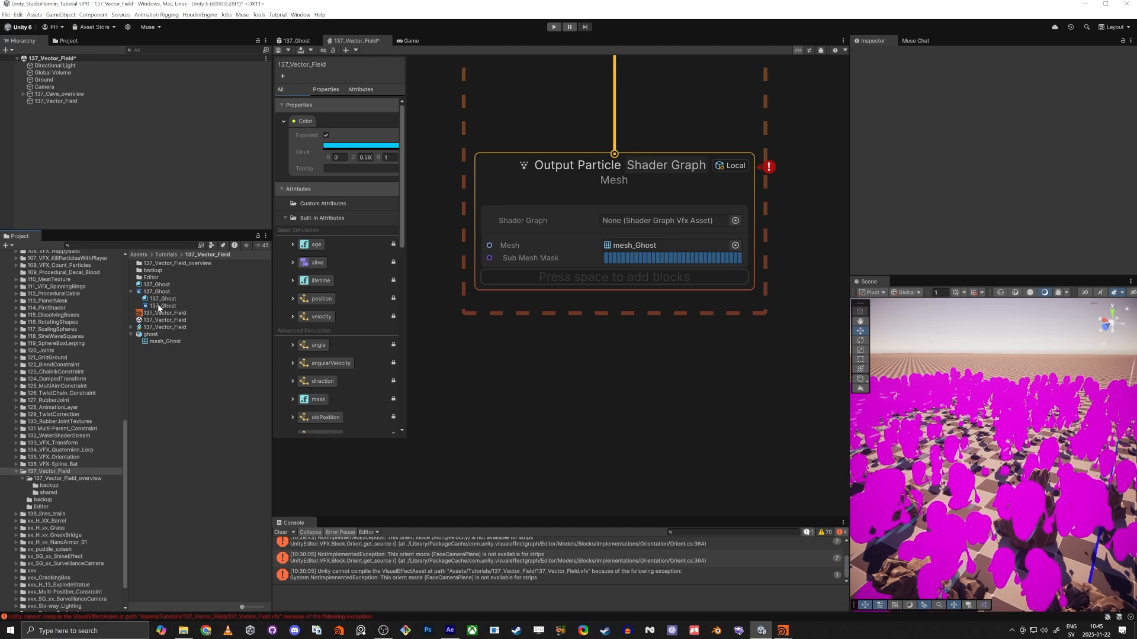
left_click_drag(163, 306, 619, 222)
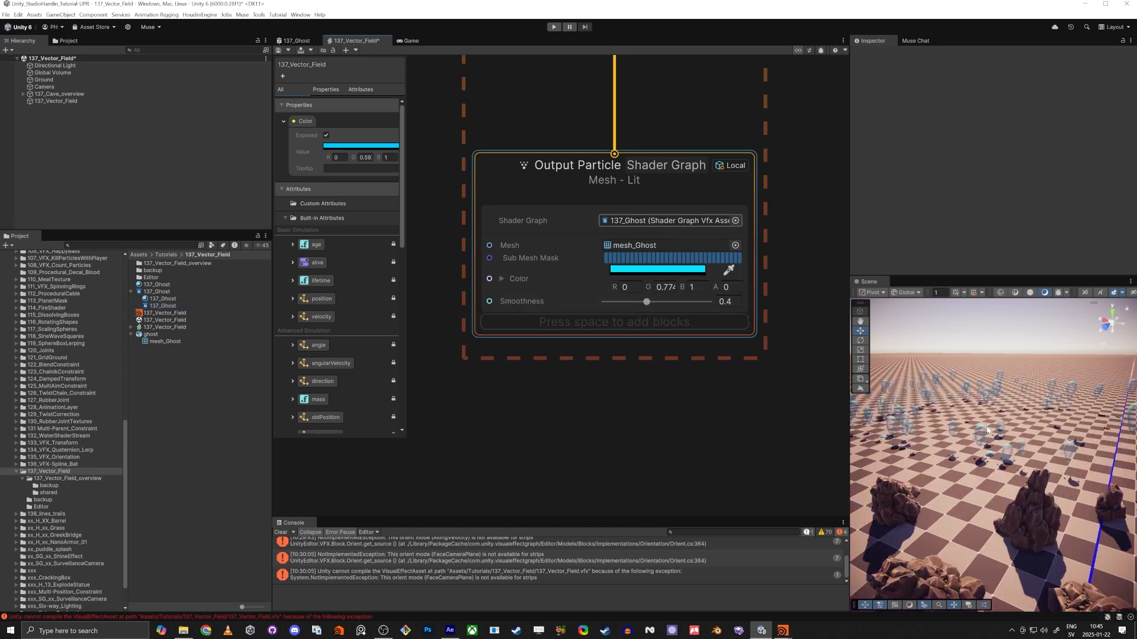
right_click_drag(988, 433, 814, 468)
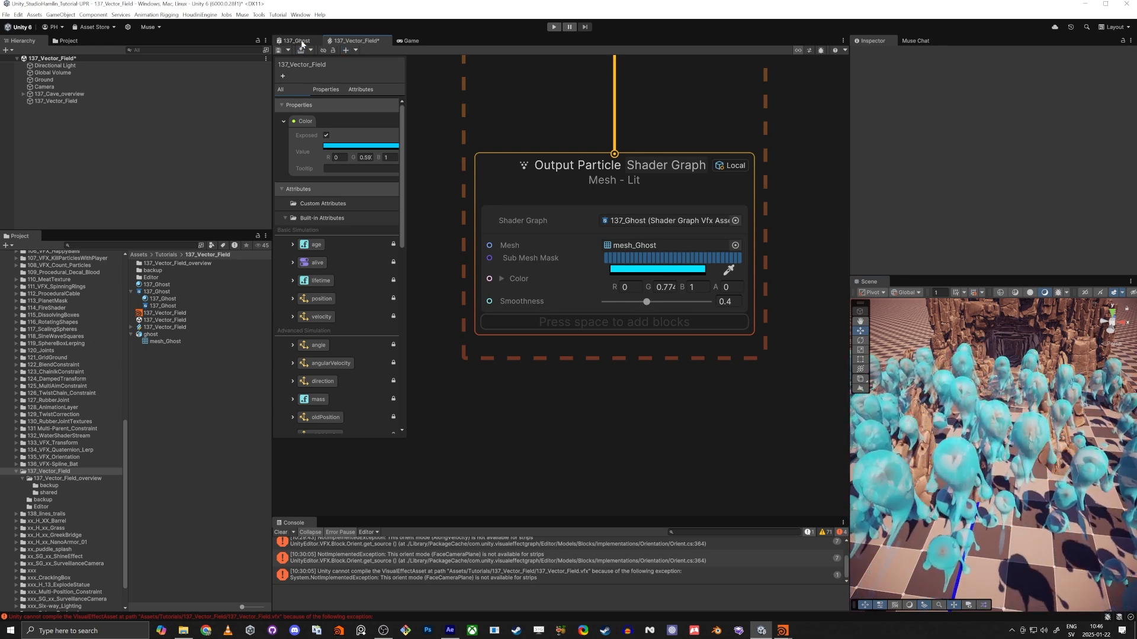
Disable Cast Shadows and Receive Shadows in the 137_Ghost shader graph, save it and check the ghosts in an enlarged scene view.
left_click(299, 41)
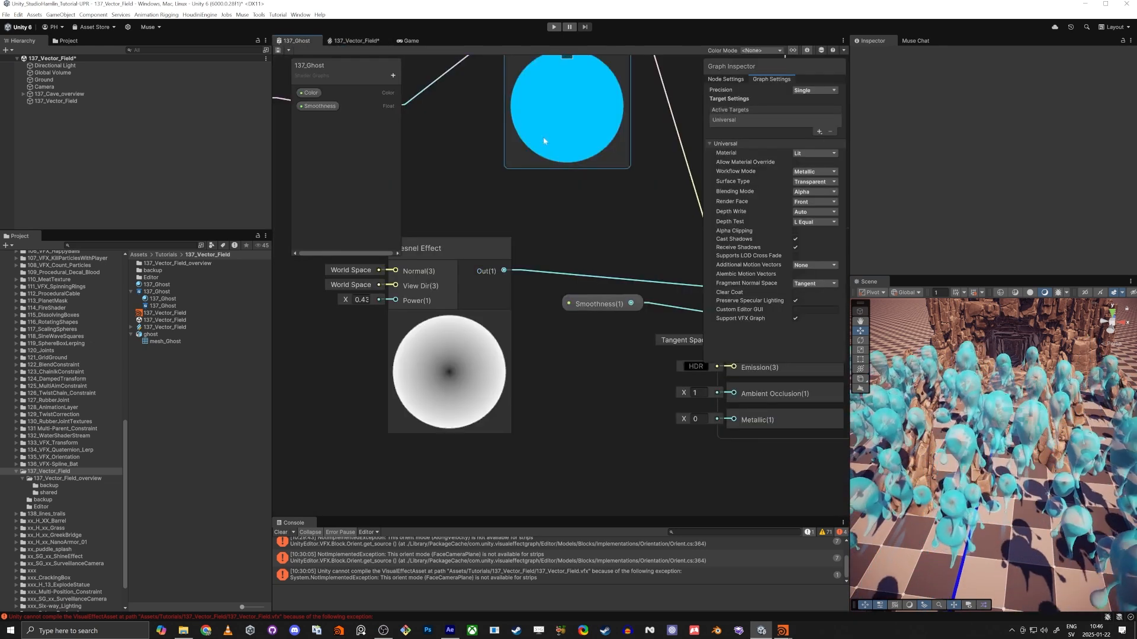
left_click(733, 240)
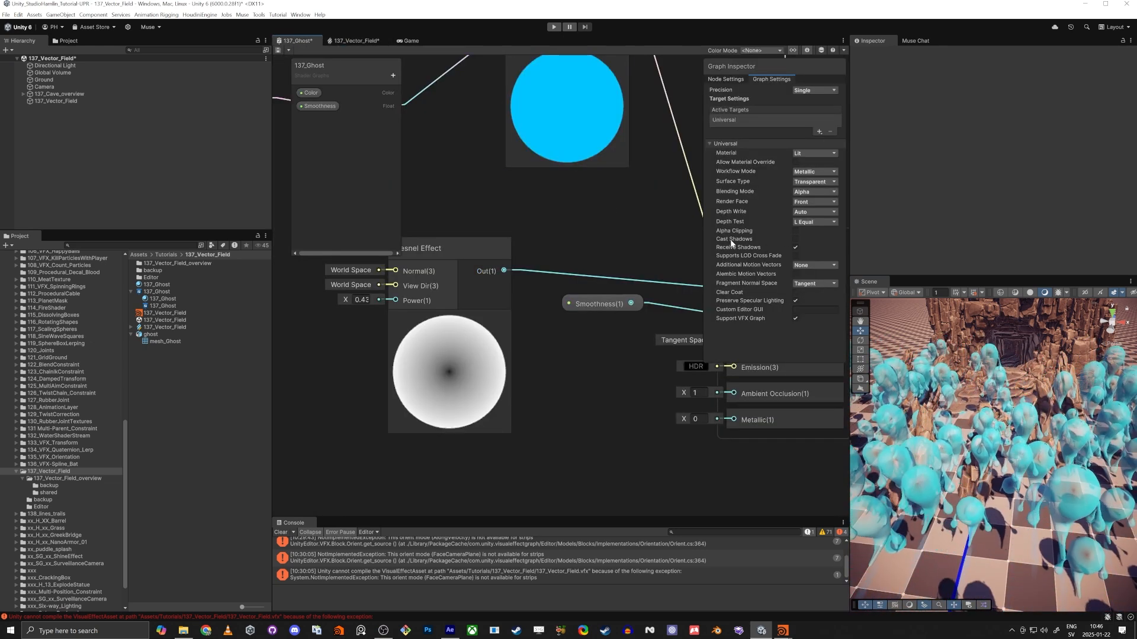
left_click(796, 249)
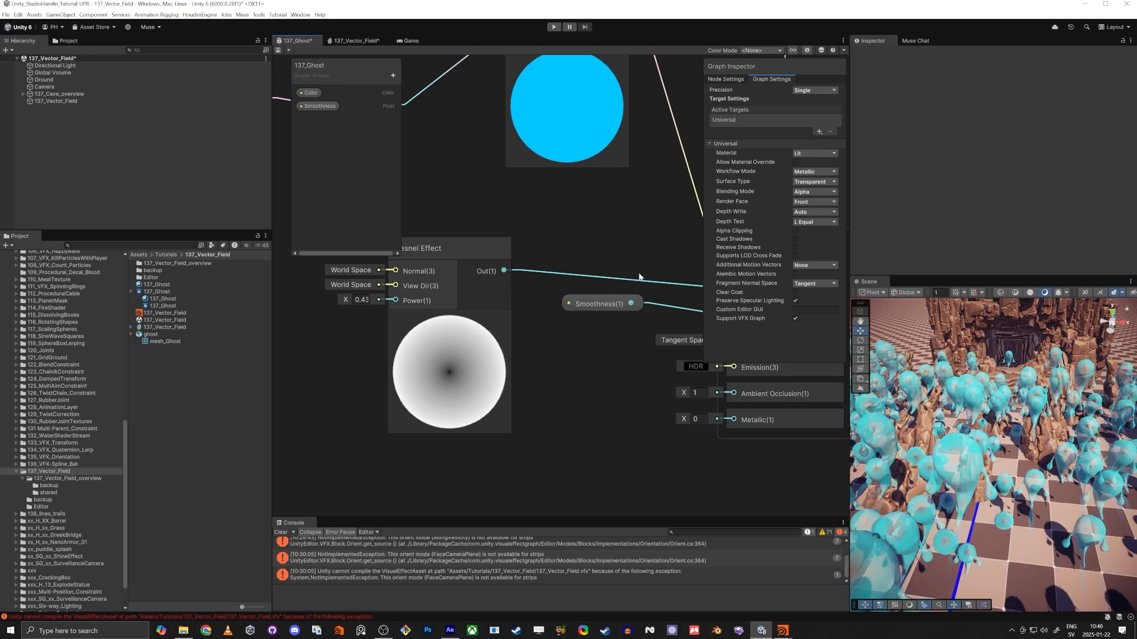
left_click(278, 51)
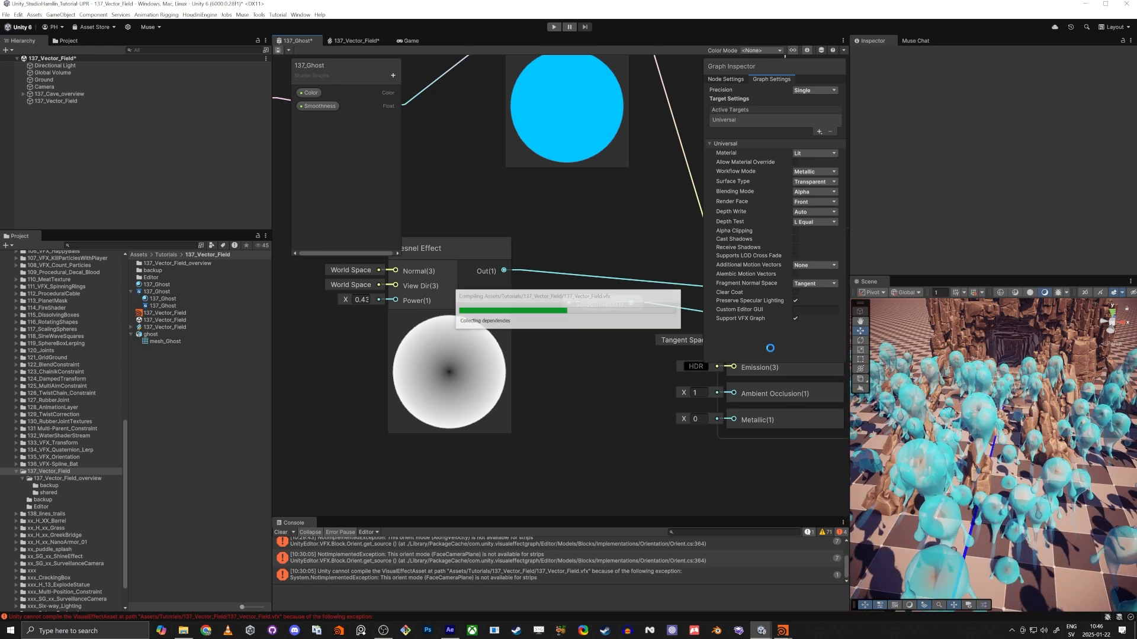
key("s")
right_click_drag(997, 443, 973, 446)
key("shift+space")
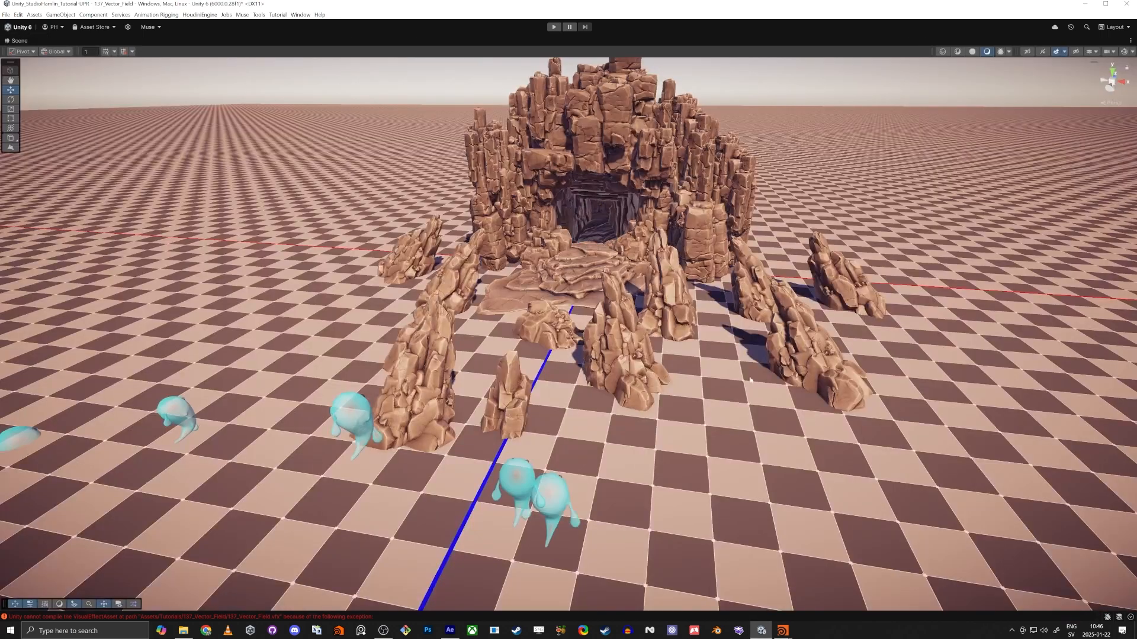
right_click_drag(751, 380, 655, 347)
key("shift+space")
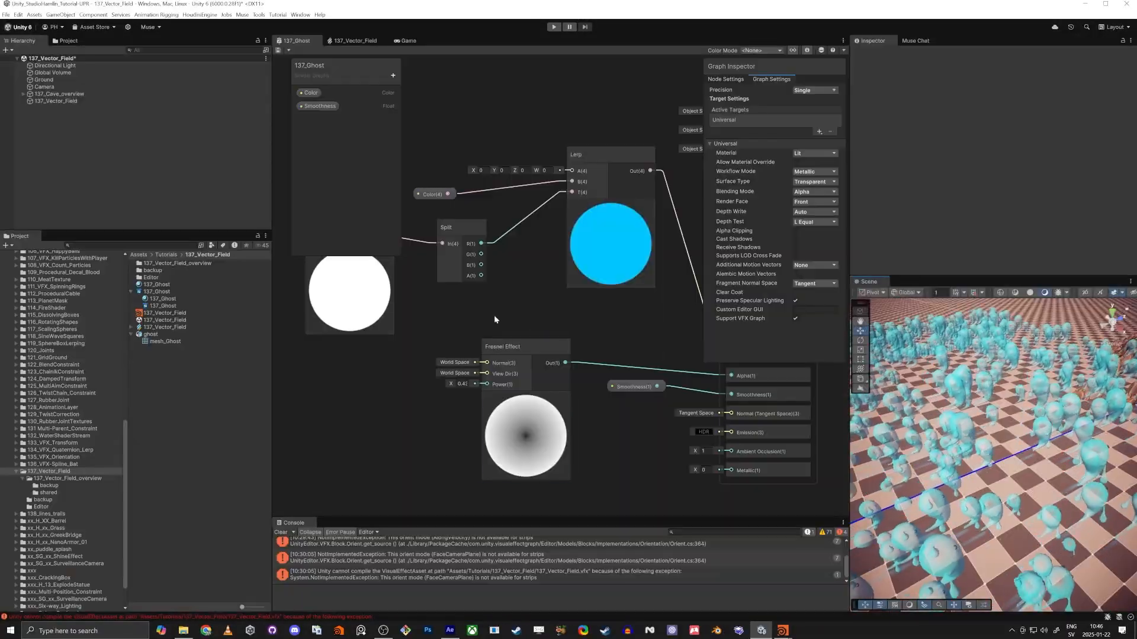
In the 137_Vector_Field graph, add a Set Size block to the Initialize Particle Strip context with size 0.5.
left_click(353, 40)
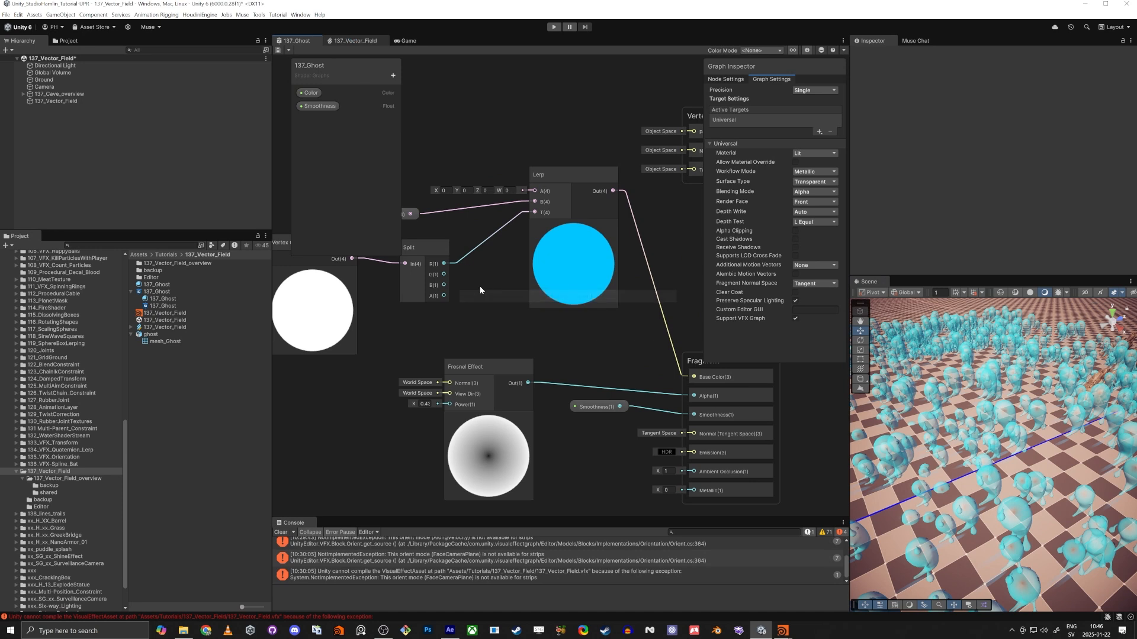
scroll(522, 285, "up", 5)
middle_click_drag(532, 324, 472, 308)
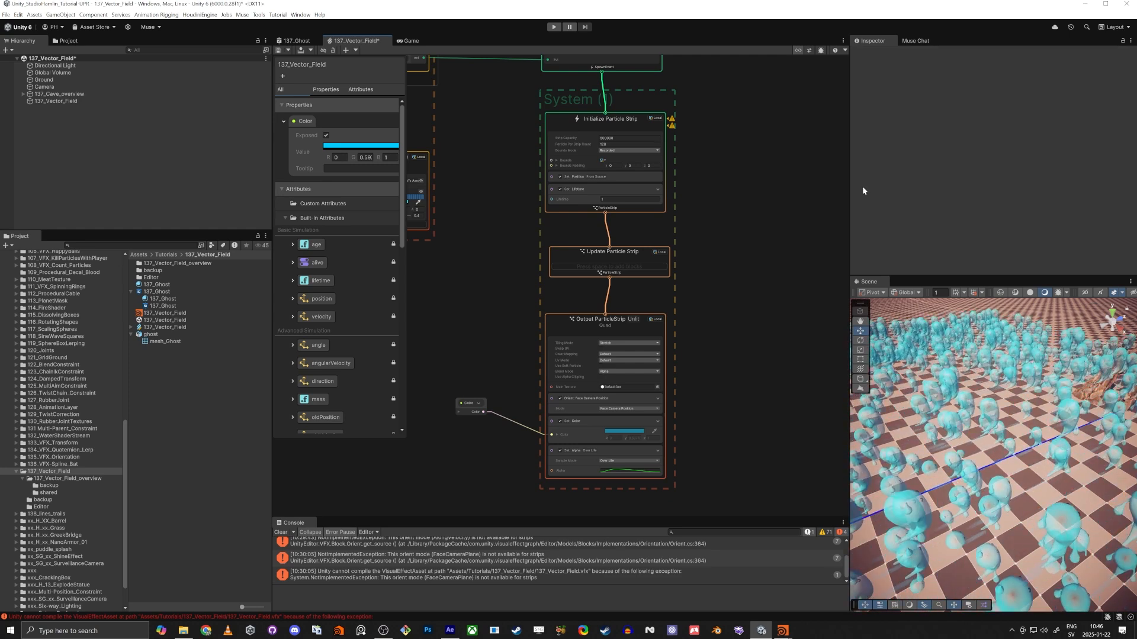
middle_click_drag(704, 166, 707, 197)
scroll(555, 148, "up", 3)
left_click(567, 142)
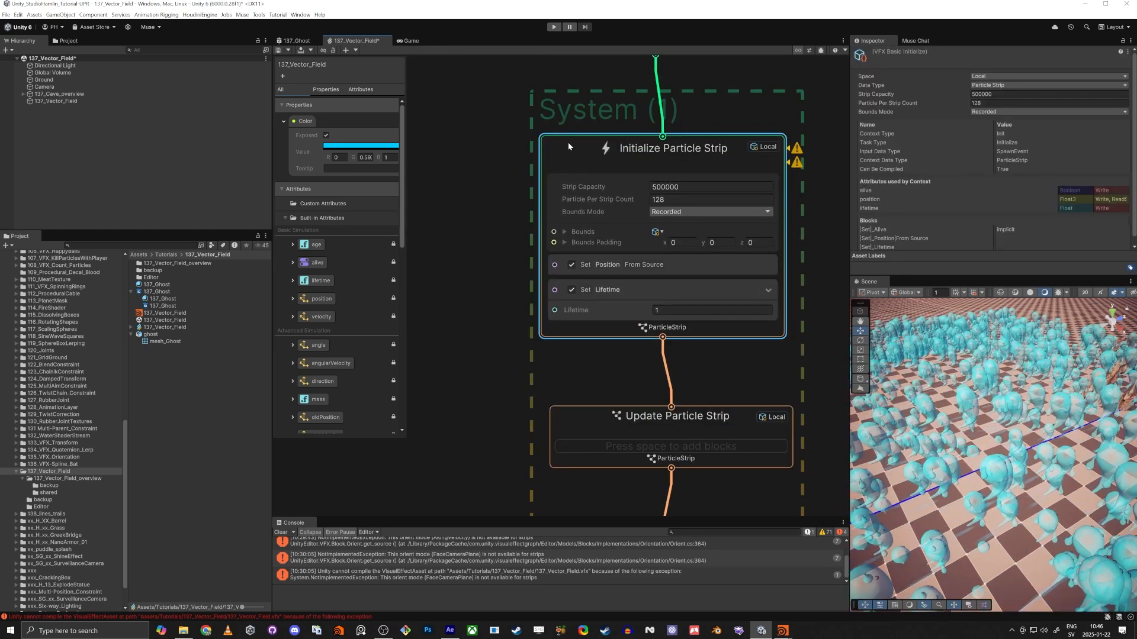
key("space")
type("set si")
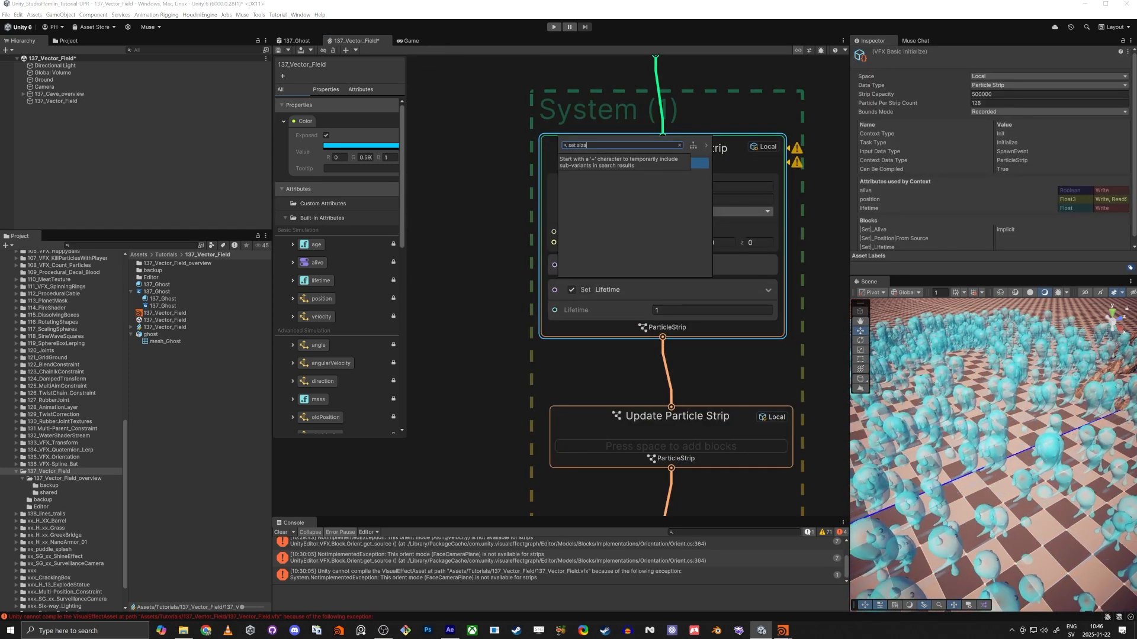
type("ze")
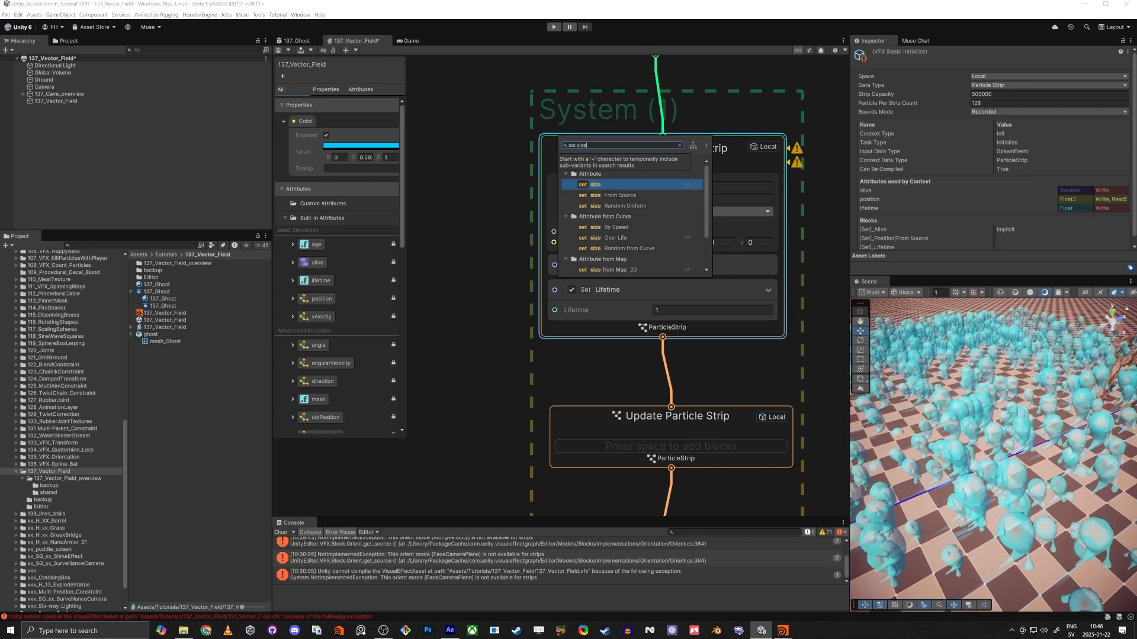
key("Return")
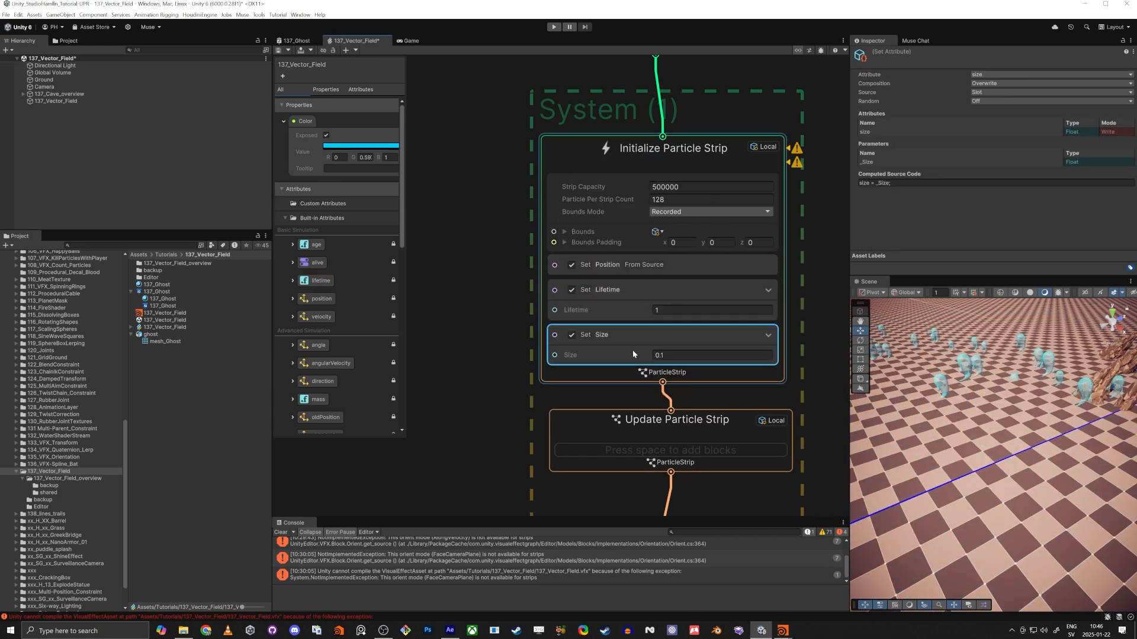
key("Return")
Check the ghosts in the scene and review how the particle strip system connects to the main particle system in the graph.
right_click_drag(876, 447, 985, 501)
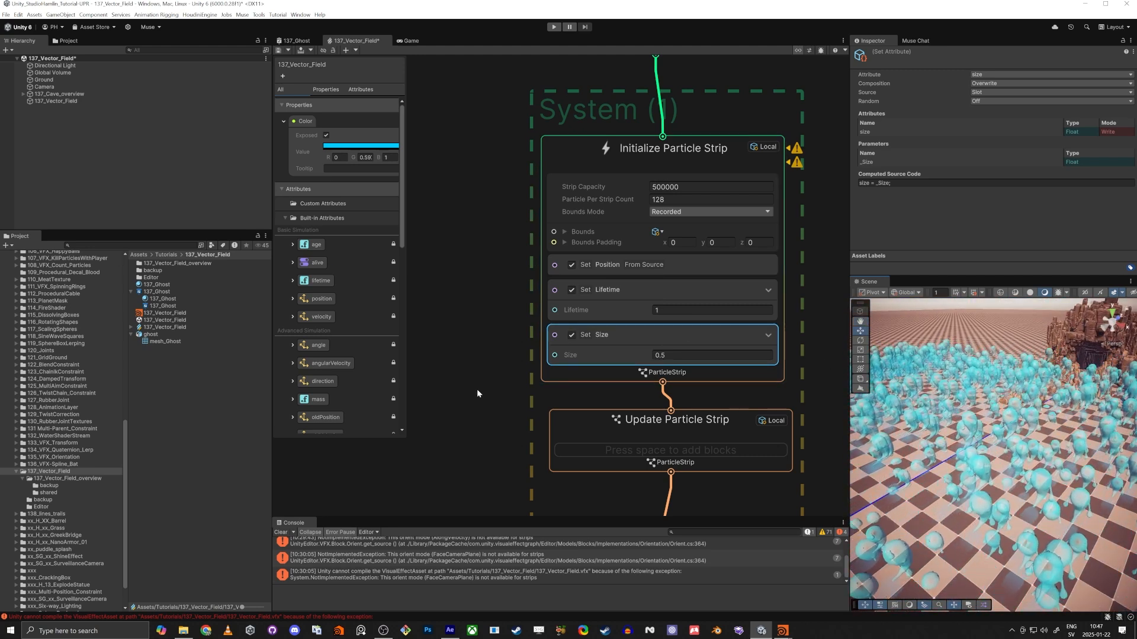
scroll(435, 415, "down", 4)
middle_click_drag(435, 415, 521, 341)
left_click(513, 371)
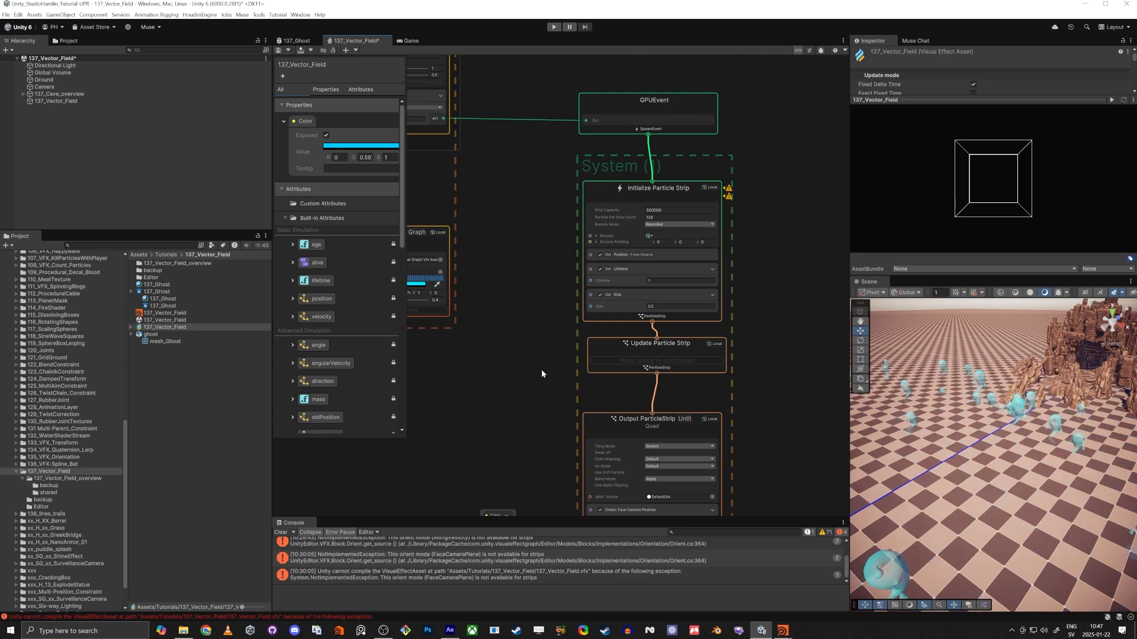
middle_click_drag(501, 394, 600, 362)
scroll(571, 377, "down", 3)
middle_click_drag(561, 404, 625, 495)
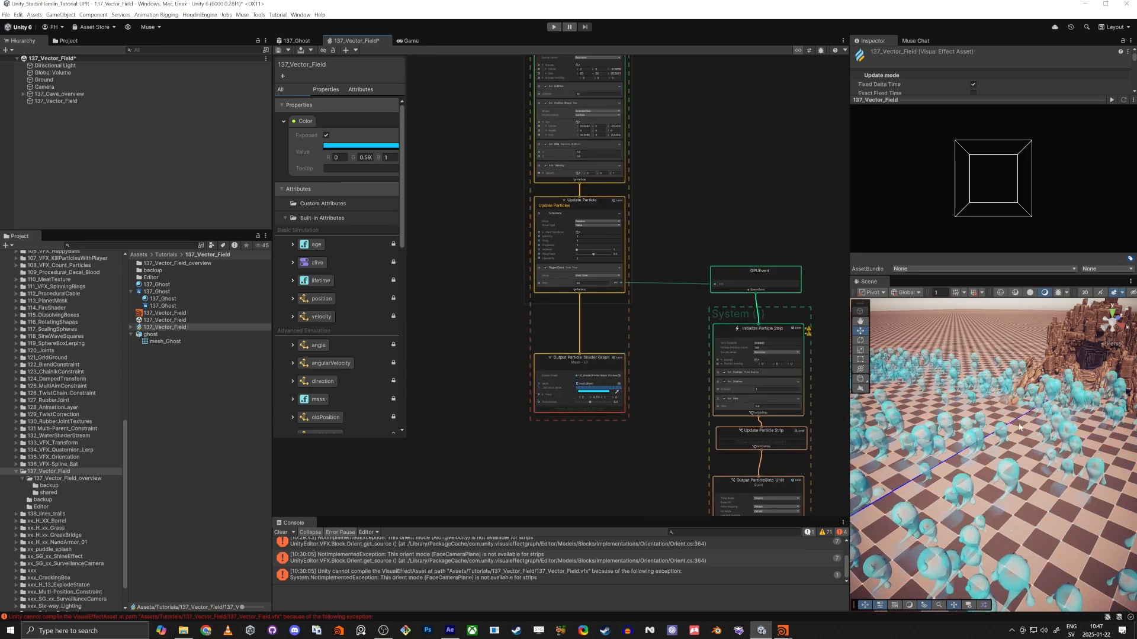
Inspect the ghost particles flowing around the cave rocks in the scene, from overhead and close up.
right_click_drag(1019, 427, 1060, 398)
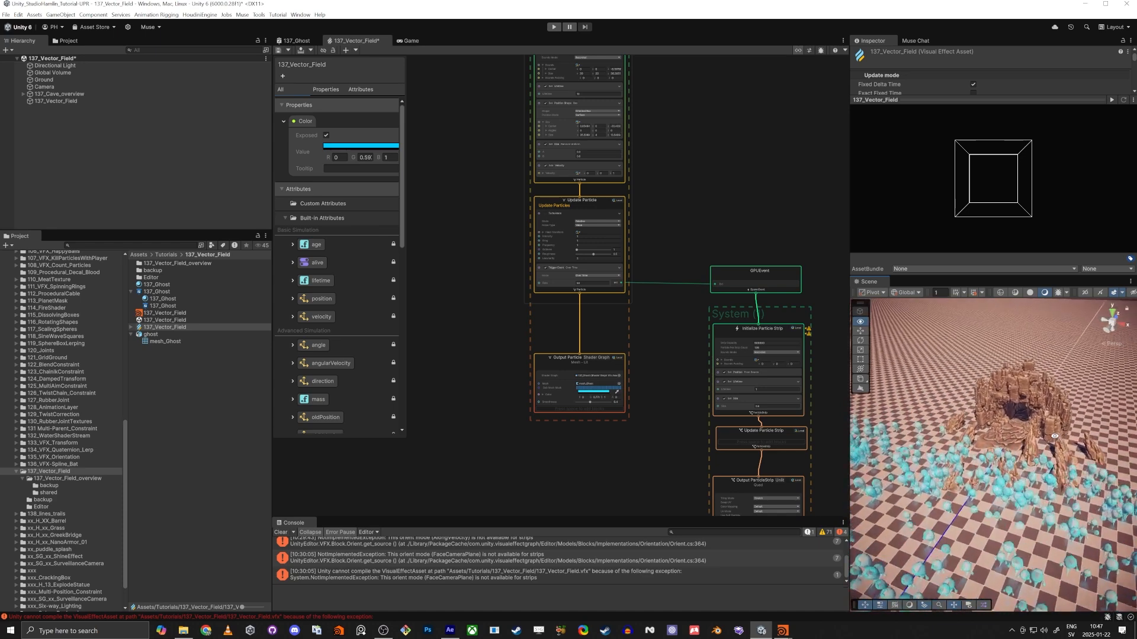
mouse_move(982, 461)
left_mouse_down("alt")
mouse_move(965, 465)
mouse_move(990, 467)
mouse_move(975, 475)
left_mouse_up("alt")
key("w")
right_click_drag(975, 475, 920, 511)
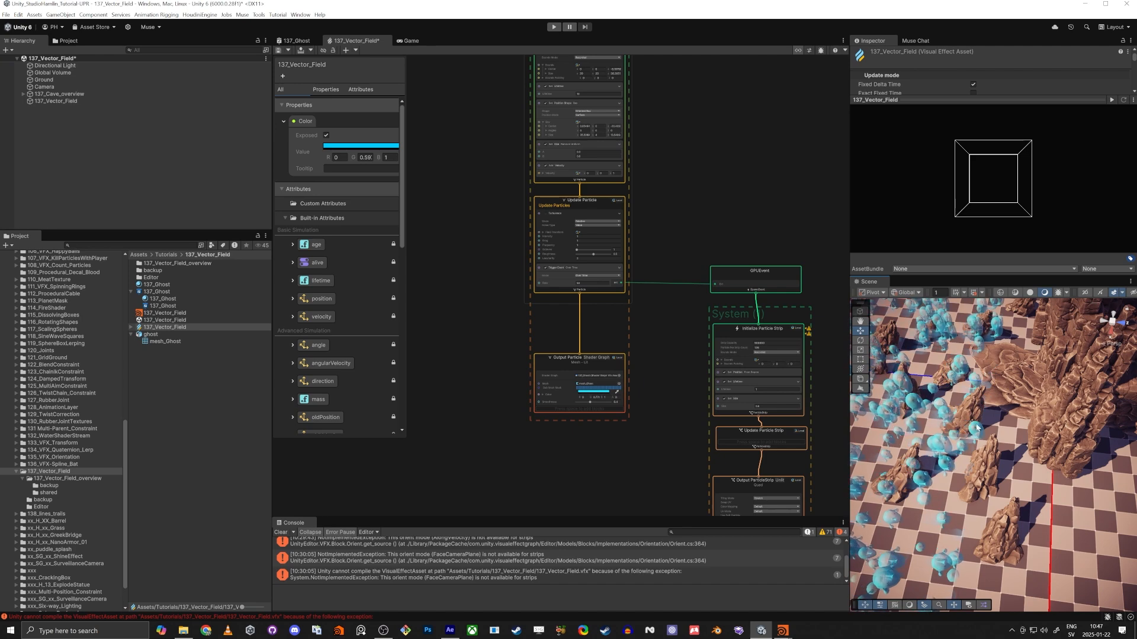
left_click_drag(974, 469, 1015, 435, "alt")
key("w")
right_click_drag(1014, 436, 725, 346)
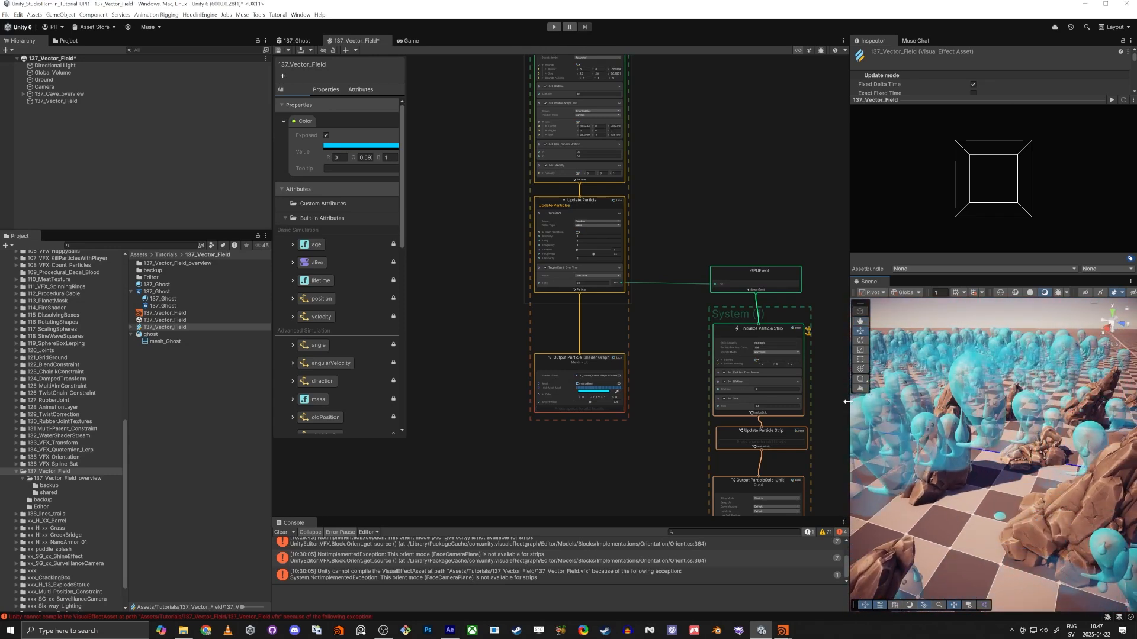
right_click_drag(947, 386, 1017, 506)
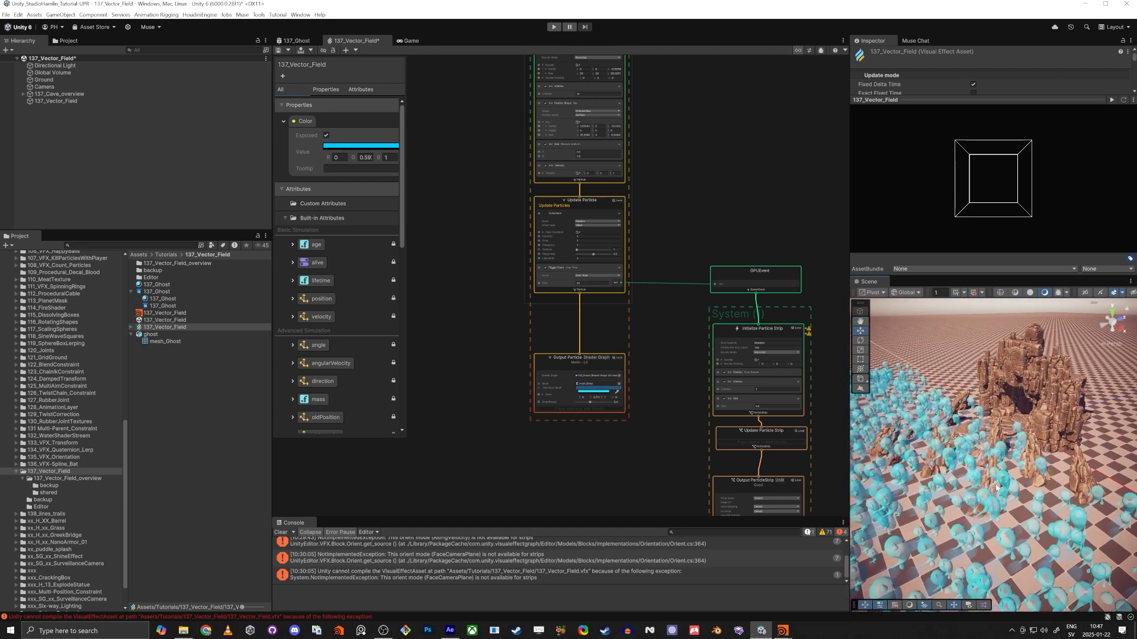